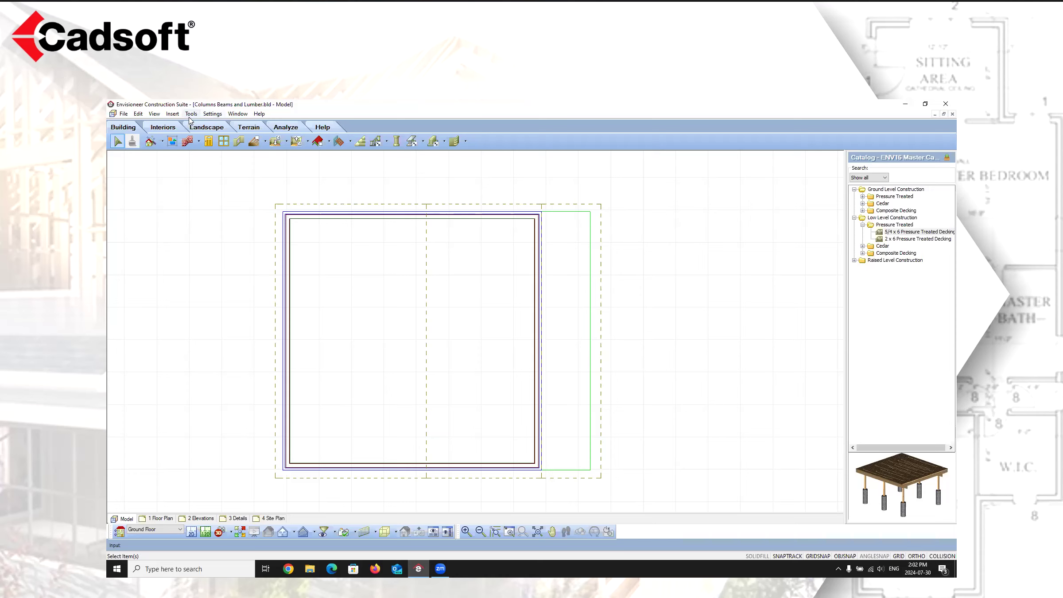
# - Insert the custom Column from the catalog's root node at the upper-right corner of the porch slab
pyautogui.click(175, 115)
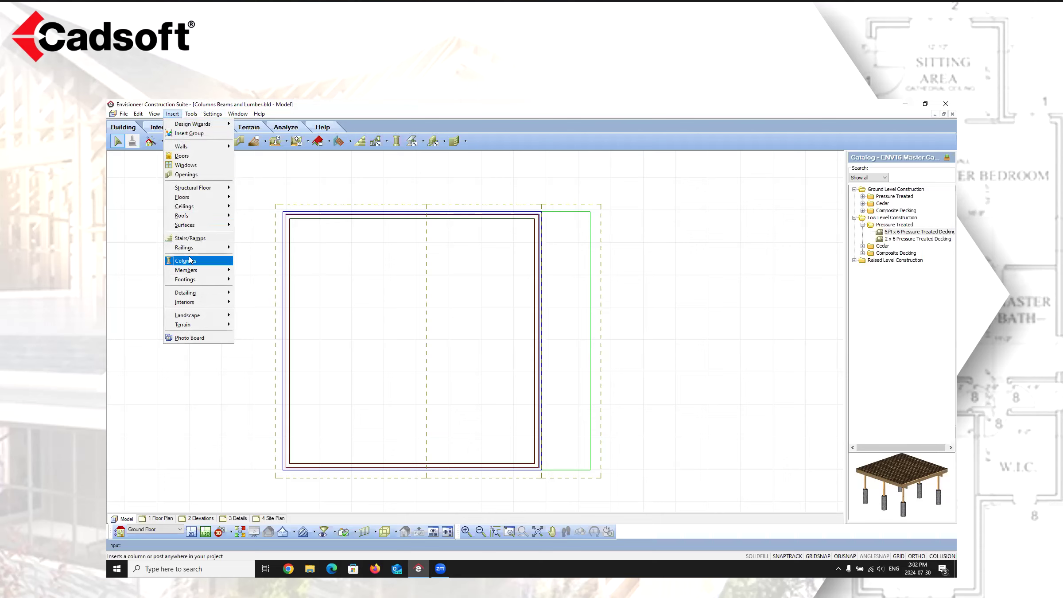
pyautogui.click(303, 107)
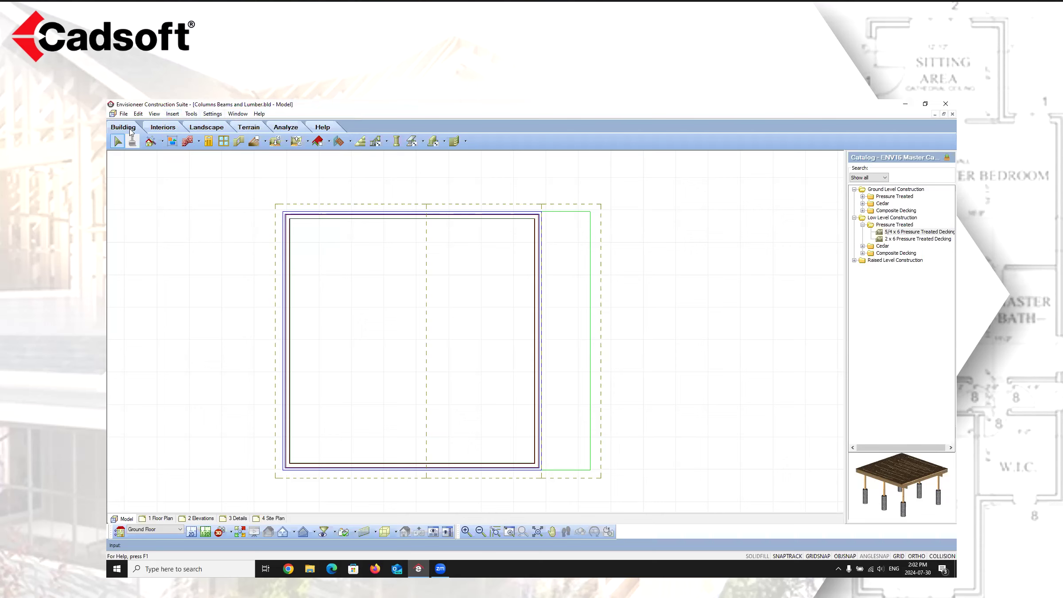
pyautogui.click(397, 142)
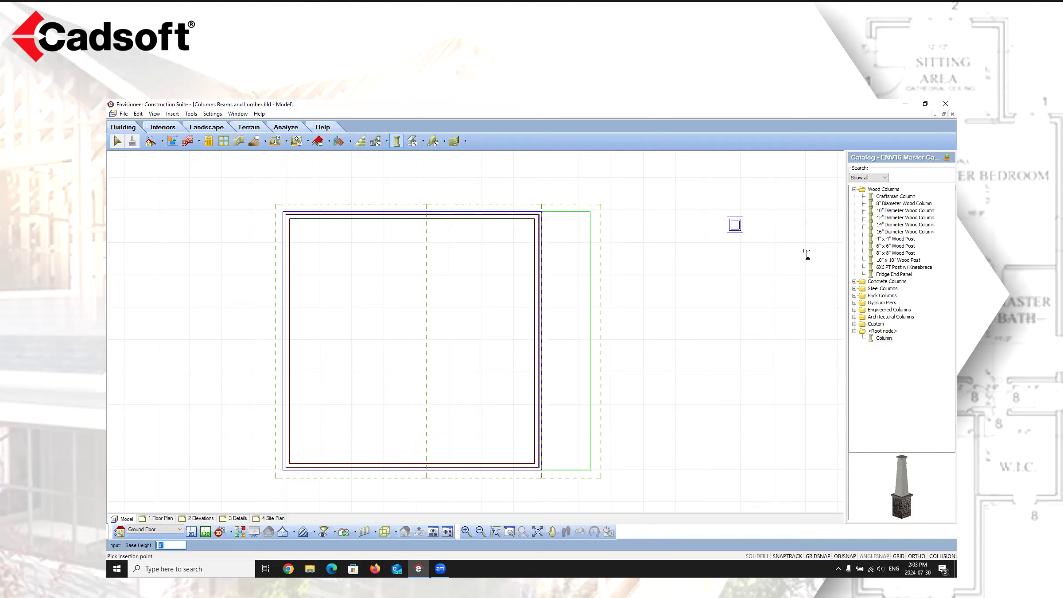
pyautogui.click(883, 338)
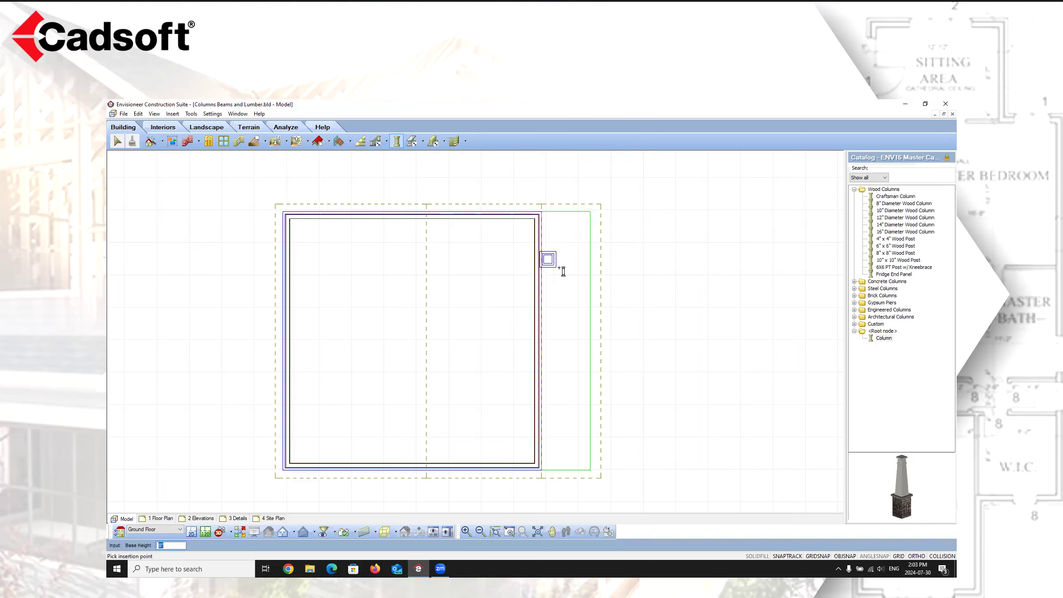
pyautogui.click(590, 212)
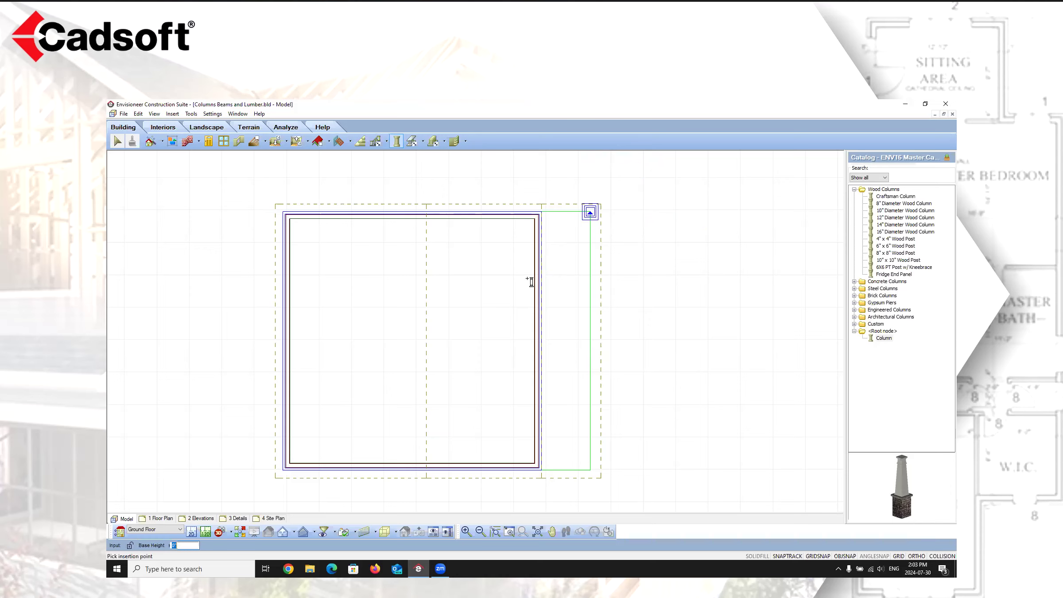
pyautogui.rightClick(623, 280)
pyautogui.click(647, 288)
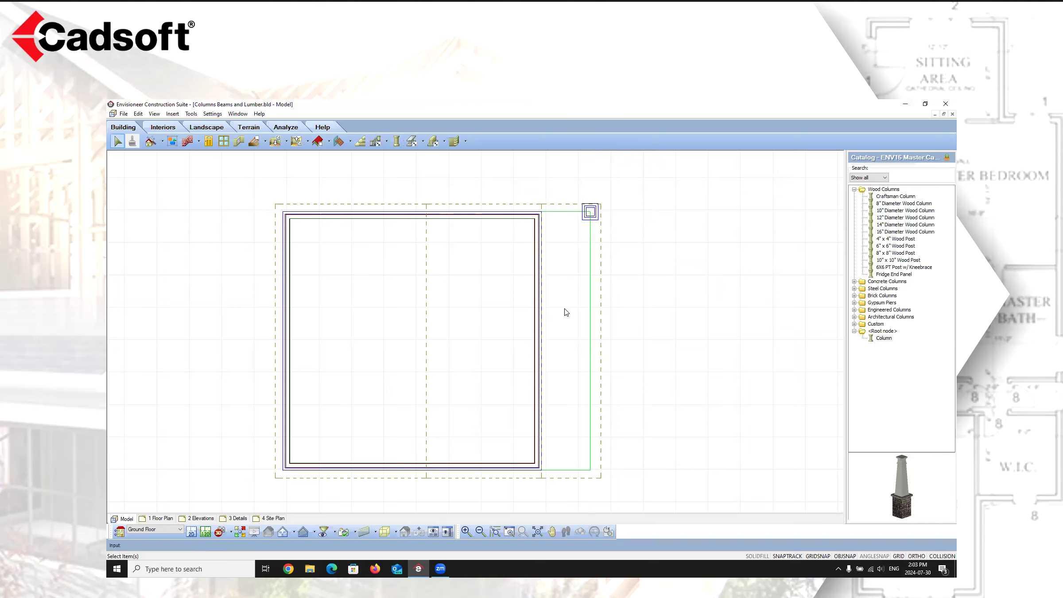
# - Move the column so the upper-right corner of its base sits on the porch slab's corner
pyautogui.scroll(5, 597, 201)
pyautogui.click(583, 235)
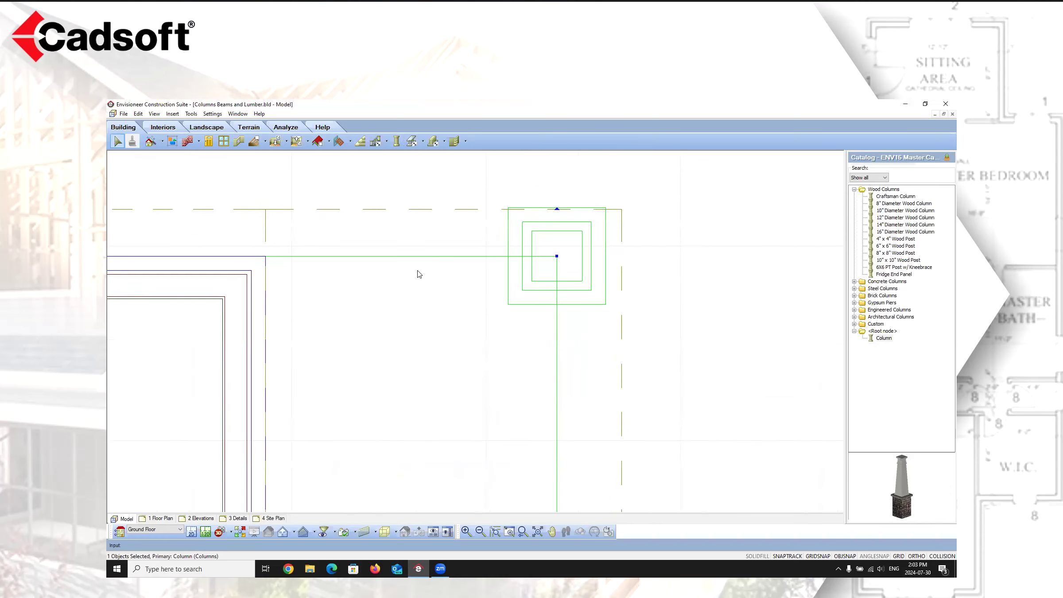
pyautogui.rightClick(575, 252)
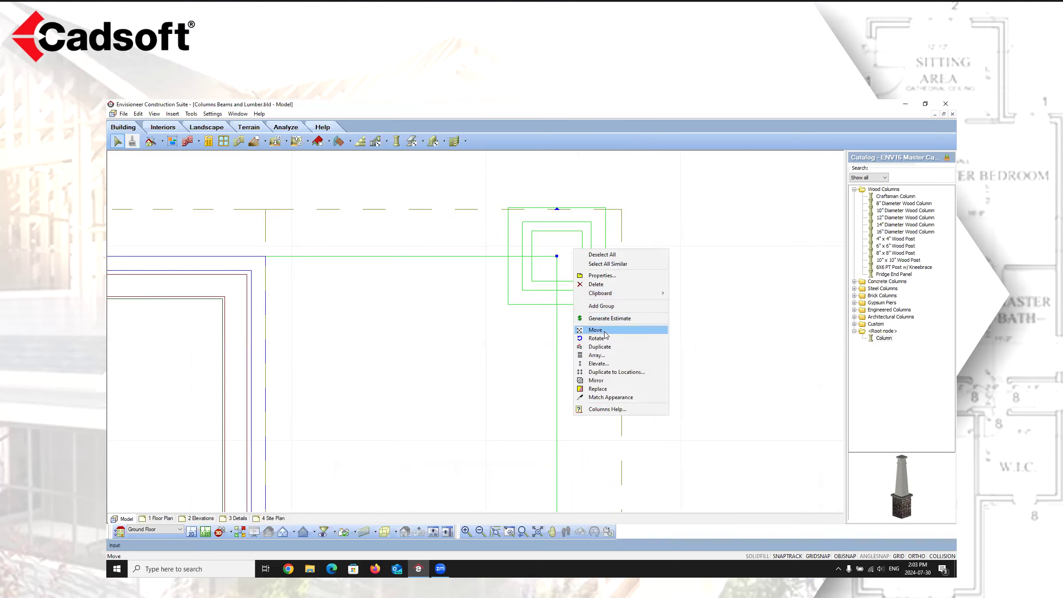
pyautogui.click(589, 329)
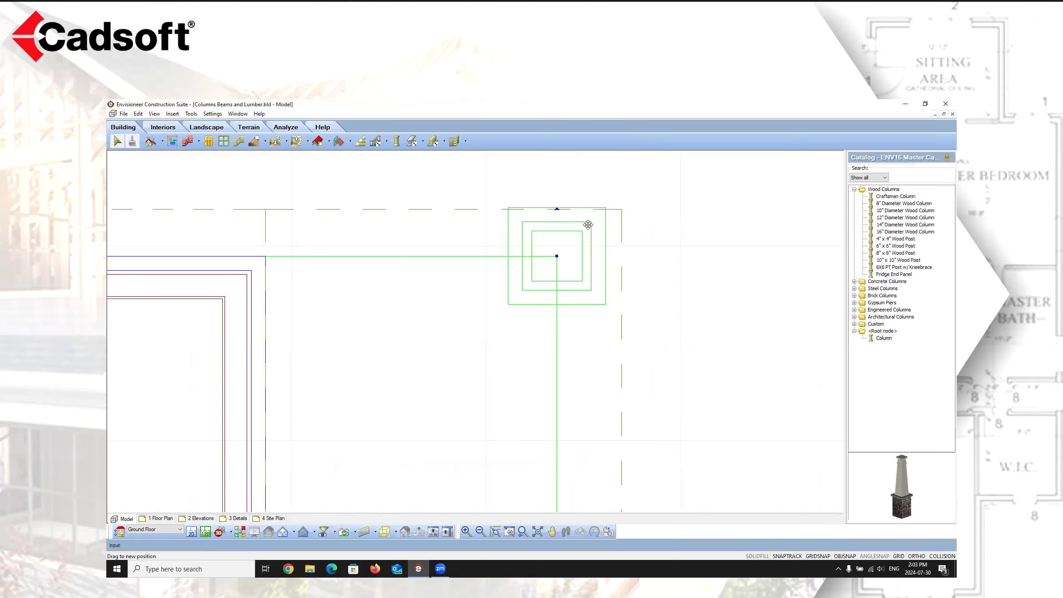
pyautogui.moveTo(606, 207); pyautogui.dragTo(557, 256)
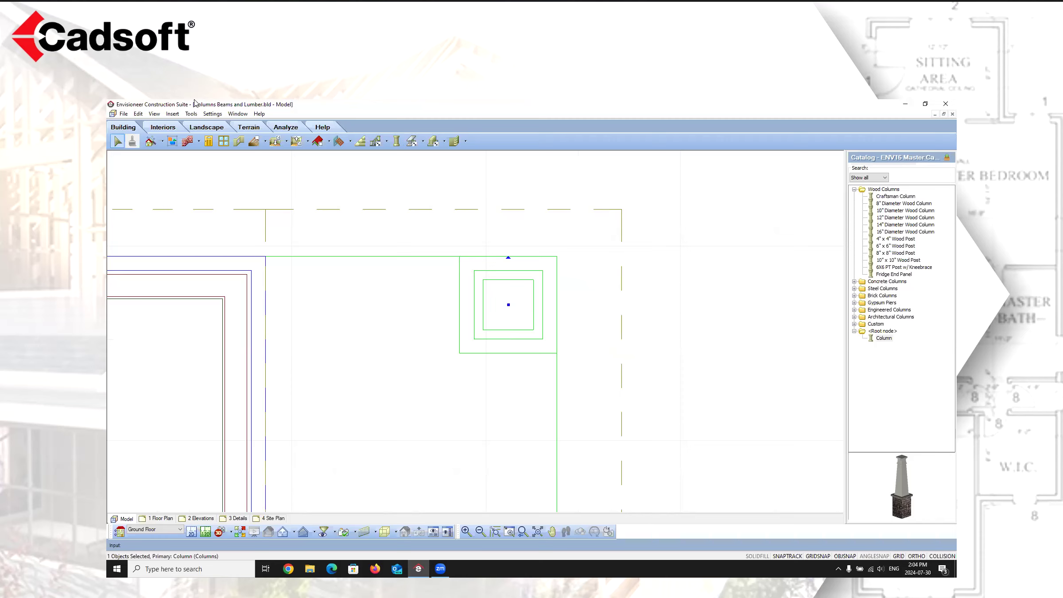
# - Examine the normal and modified nudge distances in the program's drawing aids settings without changing anything
pyautogui.click(211, 114)
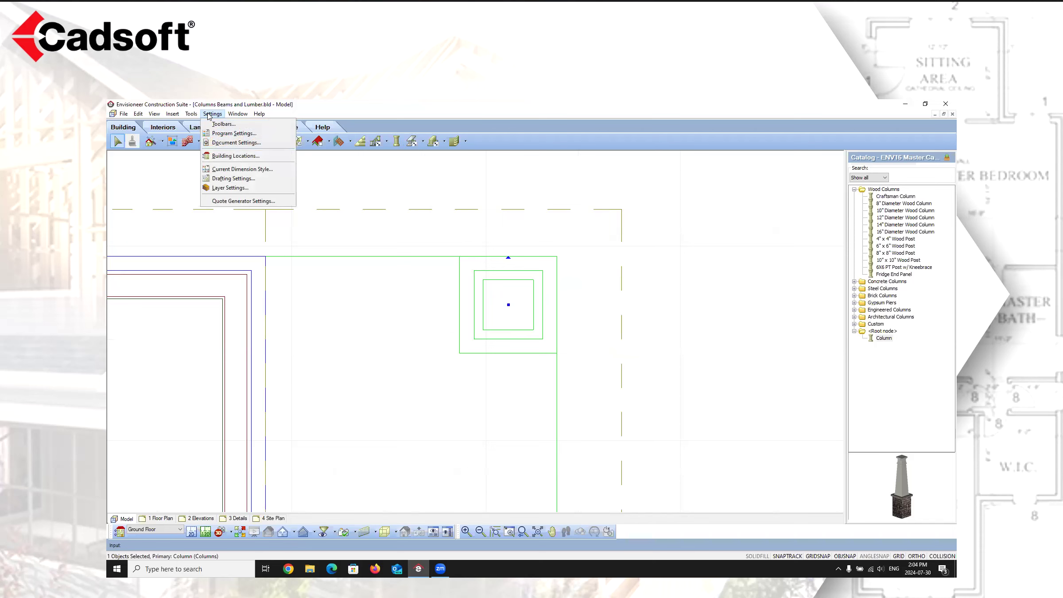
pyautogui.click(237, 142)
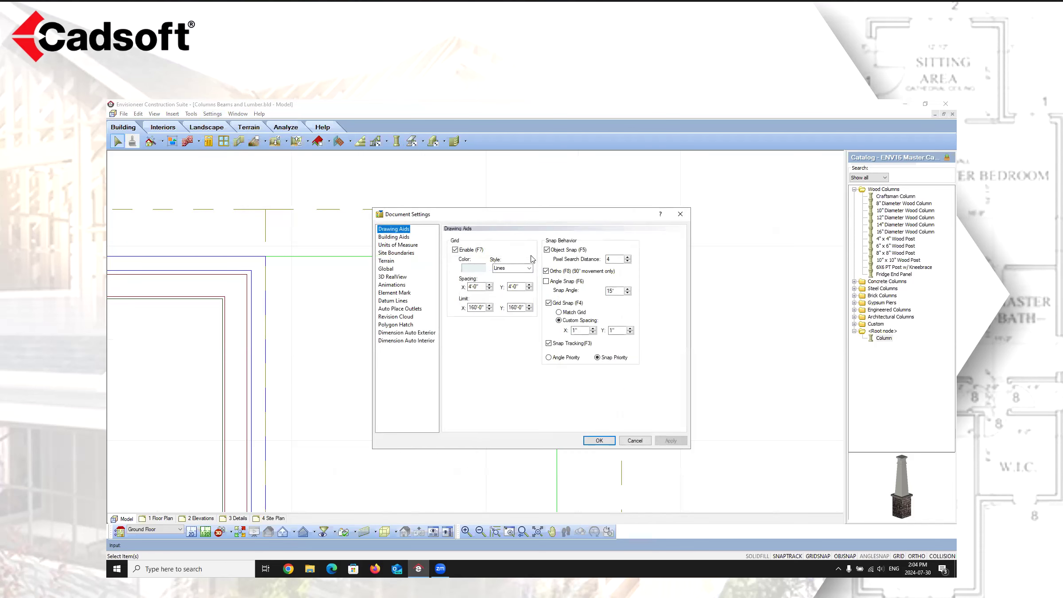
pyautogui.click(394, 237)
pyautogui.click(635, 441)
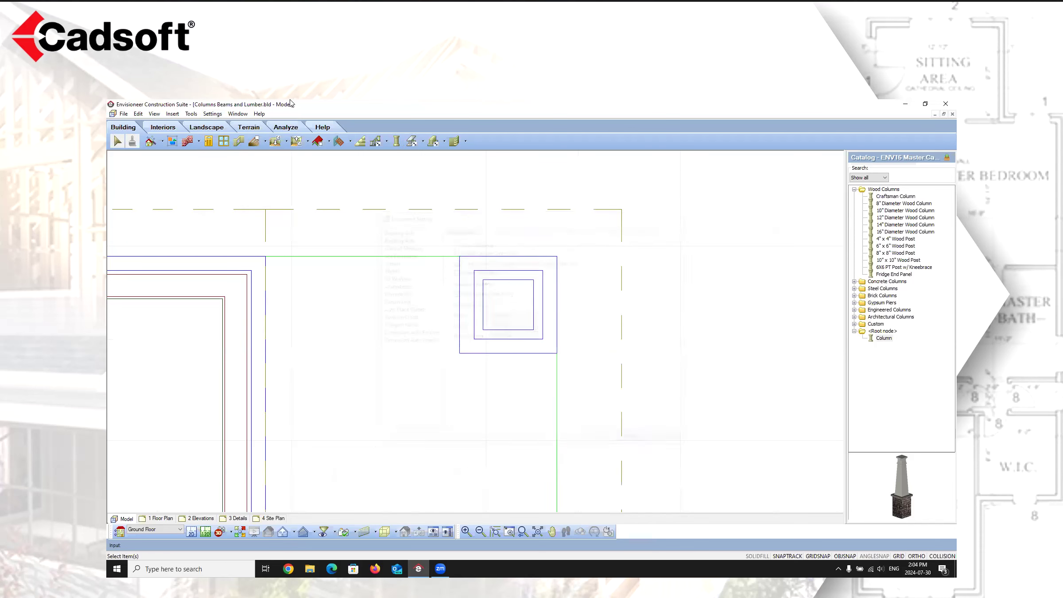
pyautogui.click(212, 114)
pyautogui.click(234, 133)
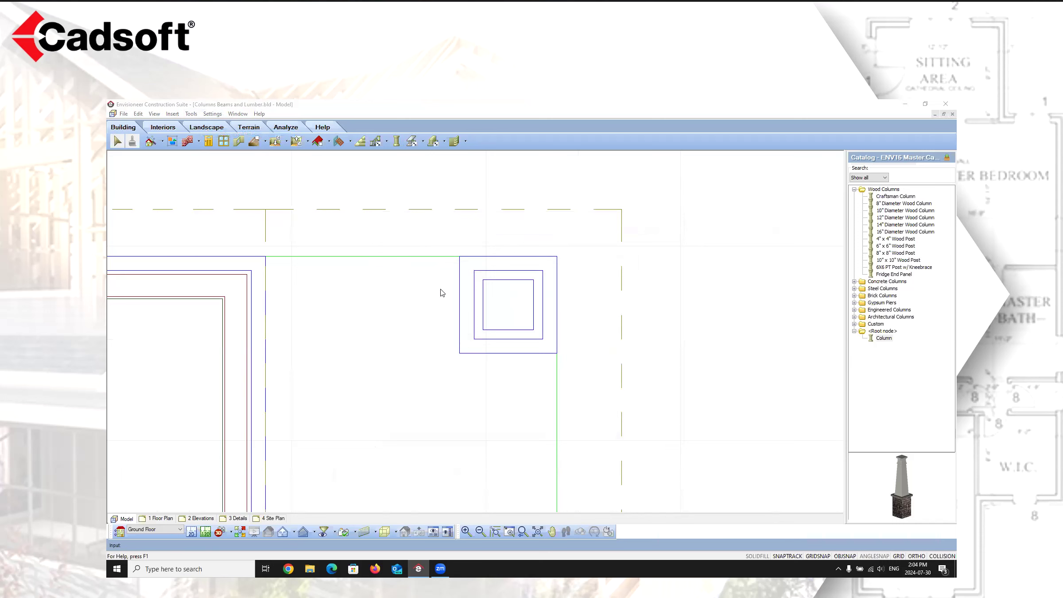
pyautogui.click(414, 261)
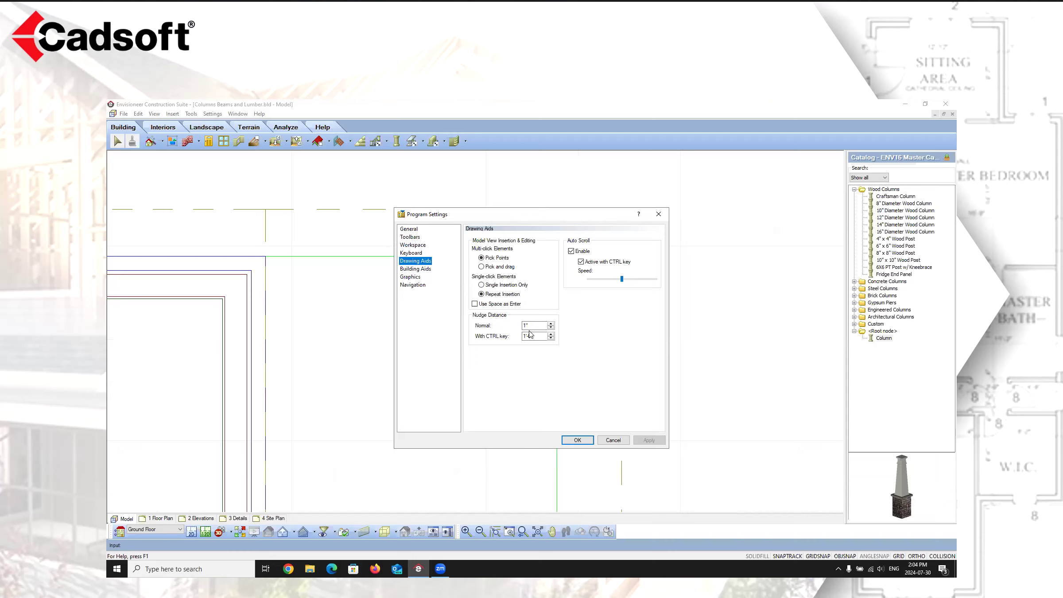
pyautogui.click(625, 440)
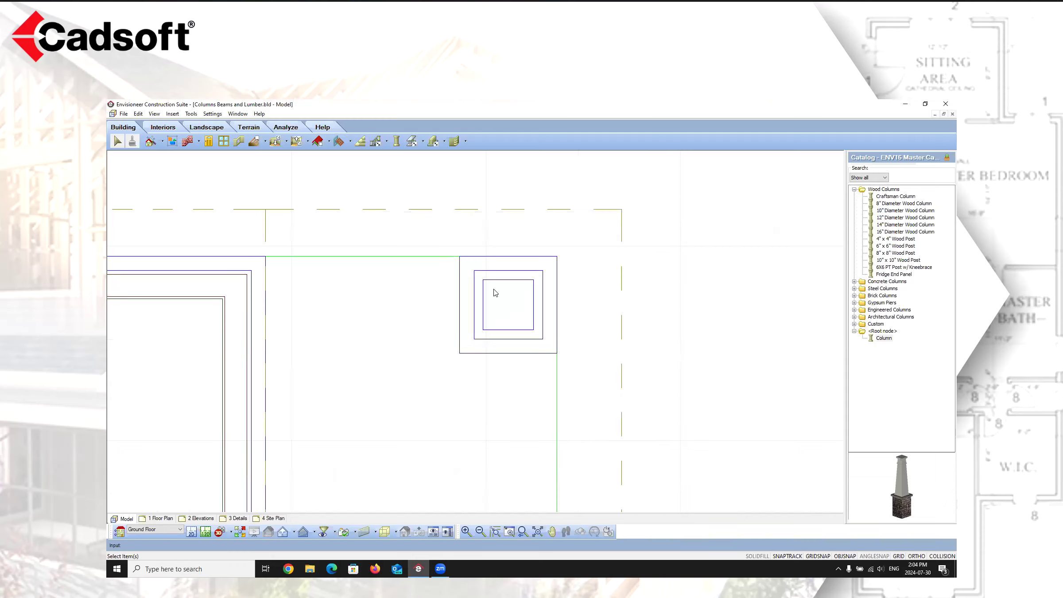
# - Nudge the corner column 3" up and 3" to the right in plan
pyautogui.click(489, 317)
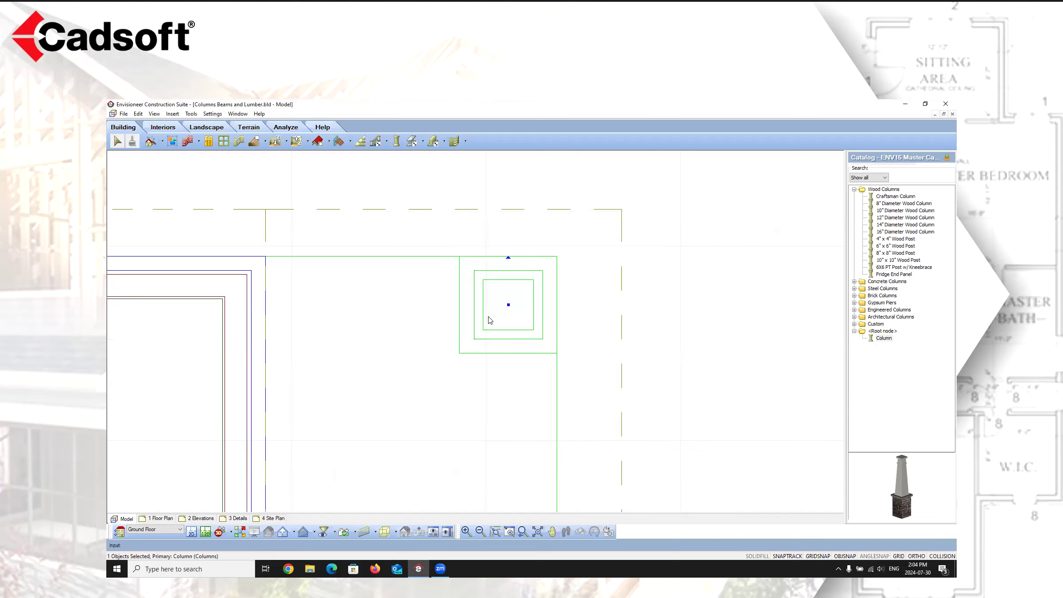
pyautogui.press('Up')
pyautogui.press('Up')
pyautogui.press('Up')
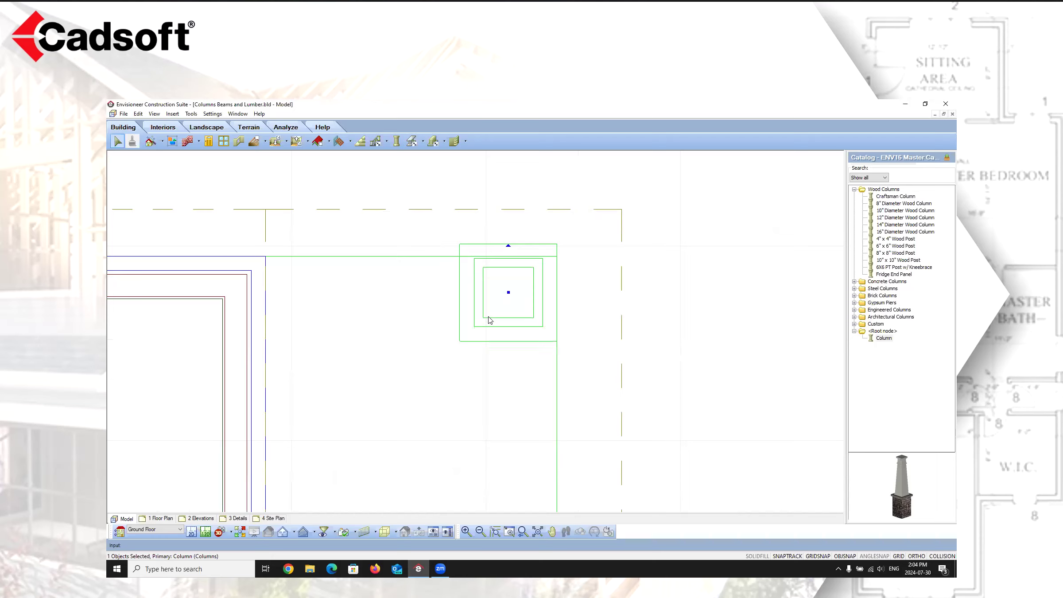
pyautogui.press('Right')
pyautogui.press('Right')
pyautogui.press('Right')
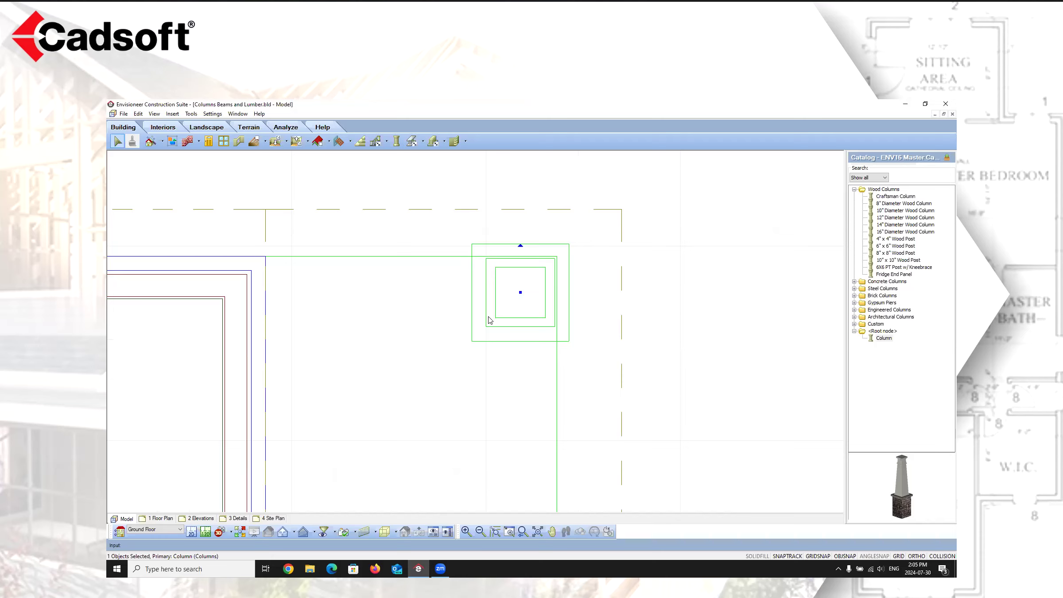
pyautogui.rightClick(489, 318)
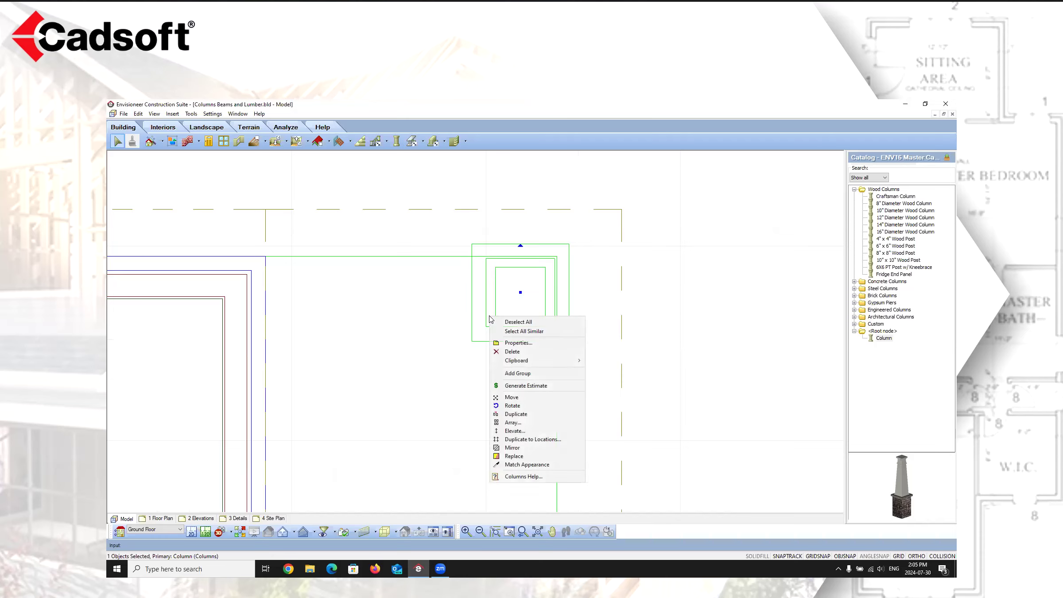
pyautogui.click(527, 425)
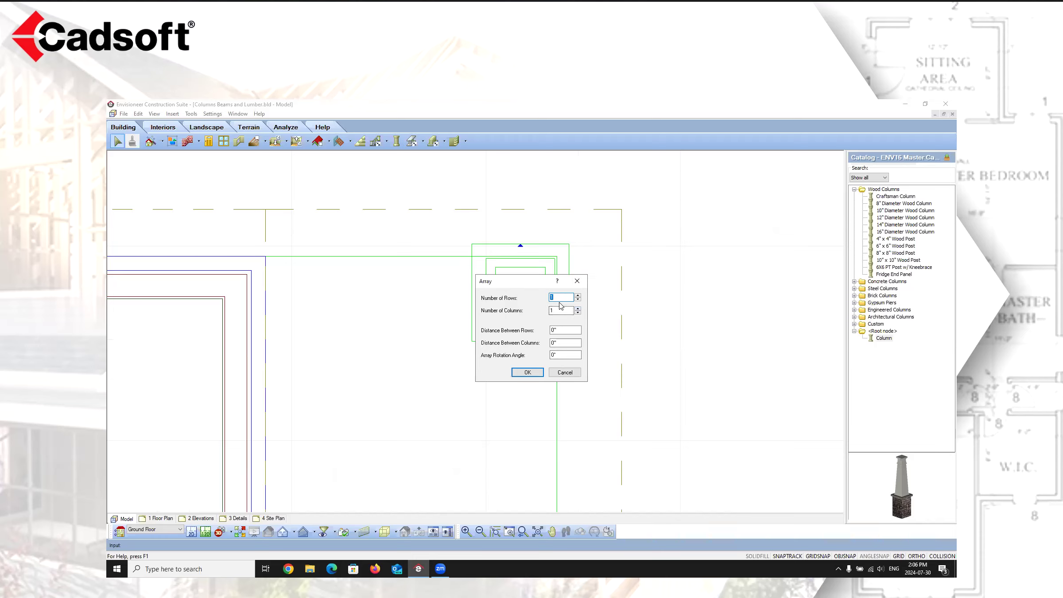
pyautogui.write('5')
pyautogui.press('Tab')
pyautogui.click(564, 372)
# - Measure the outer edge of the porch slab from its lower-right corner to its upper-right corner
pyautogui.scroll(-3, 605, 243)
pyautogui.scroll(-2, 604, 243)
pyautogui.scroll(1, 667, 386)
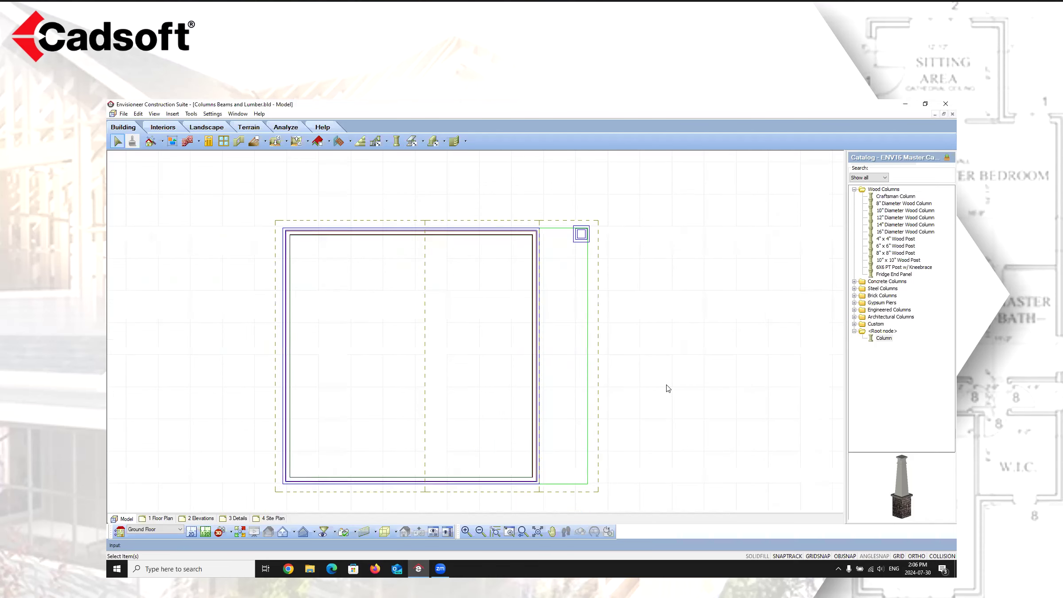
pyautogui.click(588, 485)
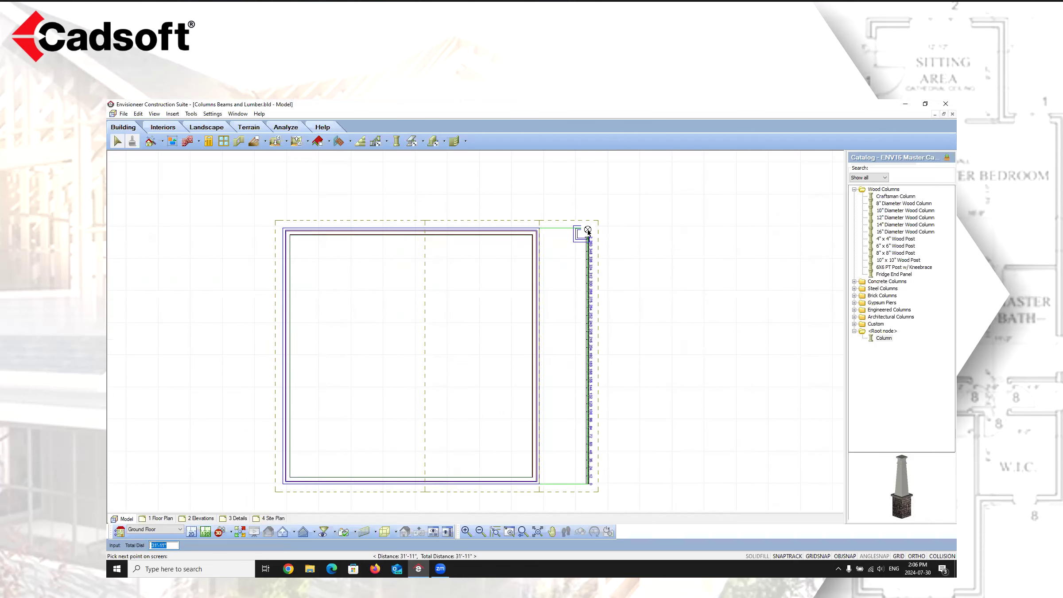
pyautogui.scroll(6, 586, 228)
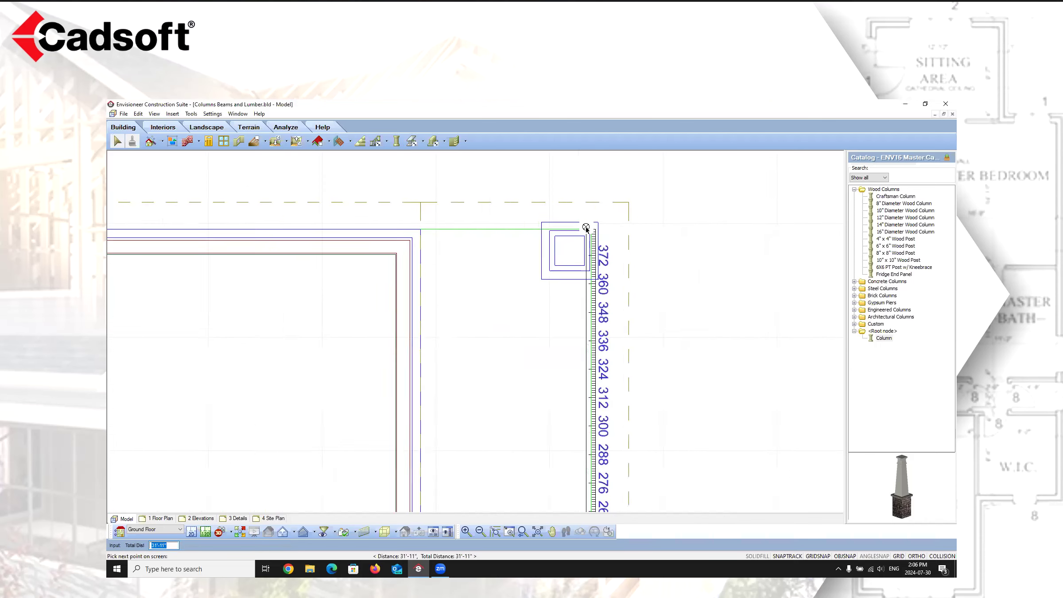
pyautogui.scroll(3, 594, 232)
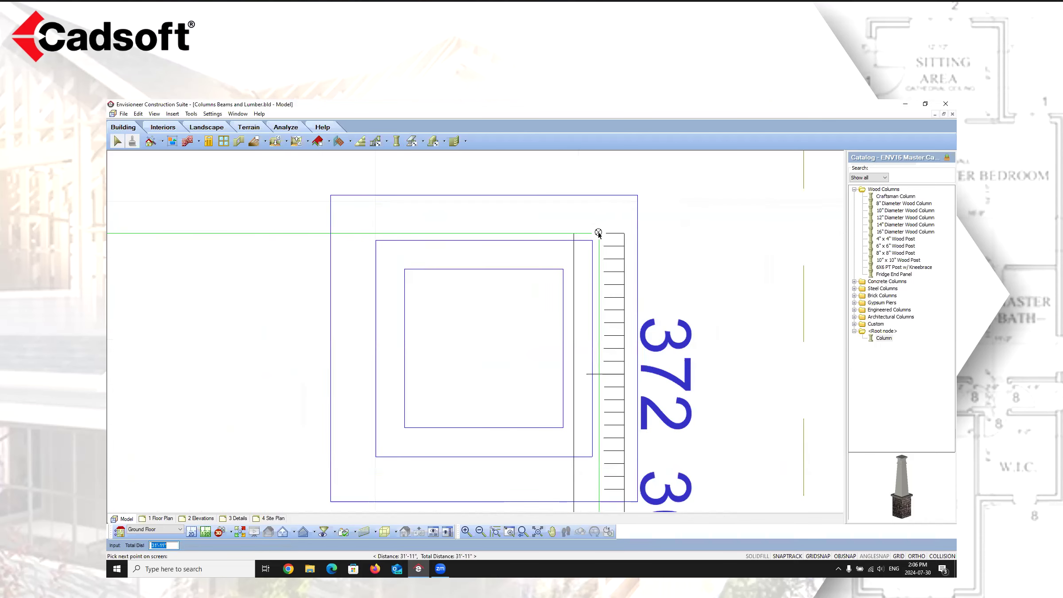
pyautogui.scroll(-8, 598, 234)
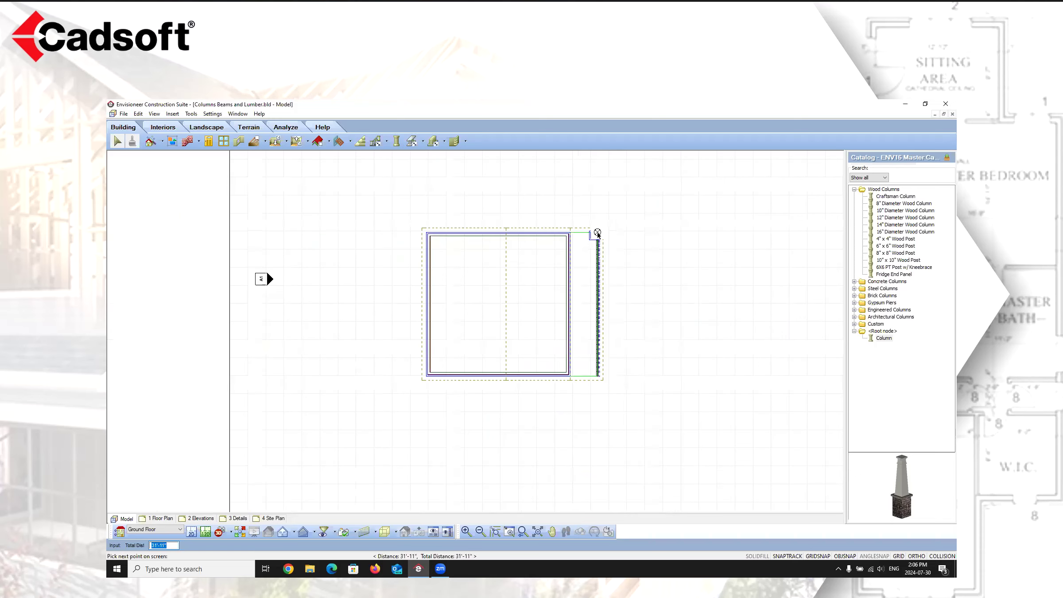
pyautogui.press('Escape')
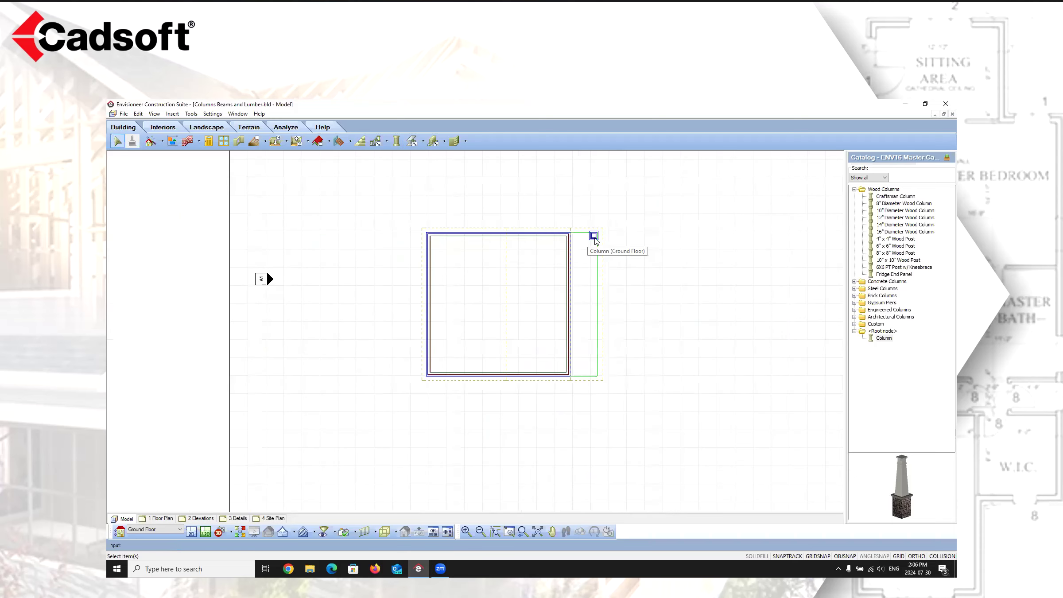
# - Try to array the corner column down the porch edge in 4 rows with -8' between rows
pyautogui.click(593, 239)
pyautogui.rightClick(592, 239)
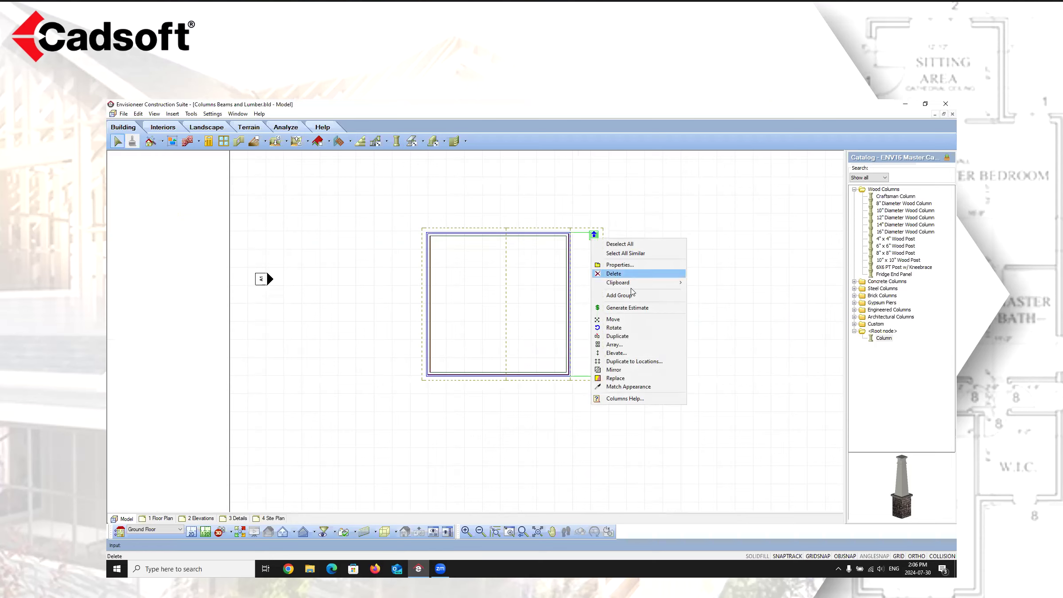
pyautogui.click(620, 345)
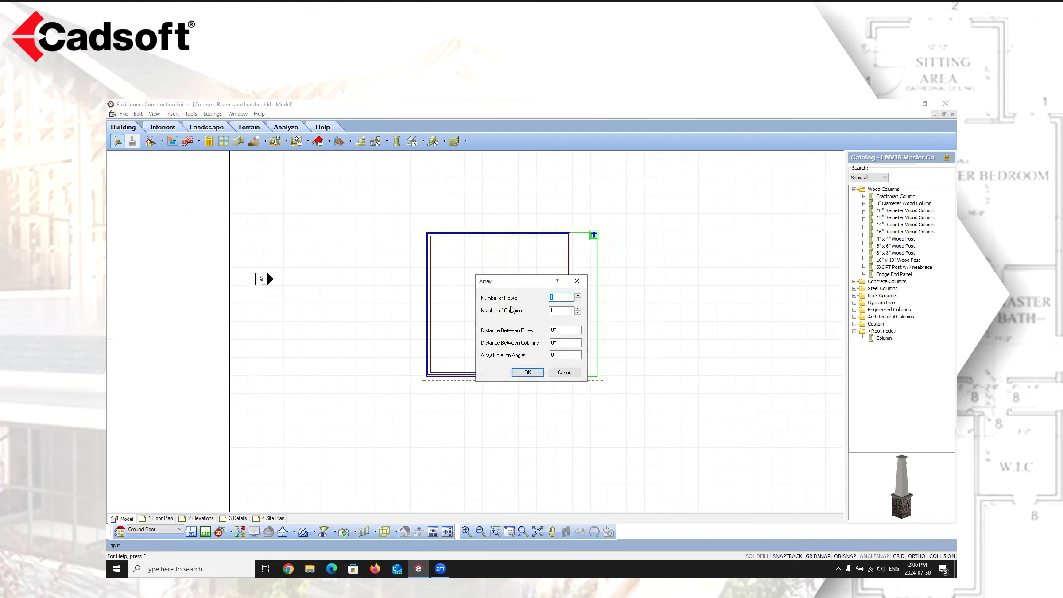
pyautogui.write('4')
pyautogui.press('Tab')
pyautogui.press('Tab')
pyautogui.write("-8'")
pyautogui.click(566, 342)
pyautogui.click(527, 373)
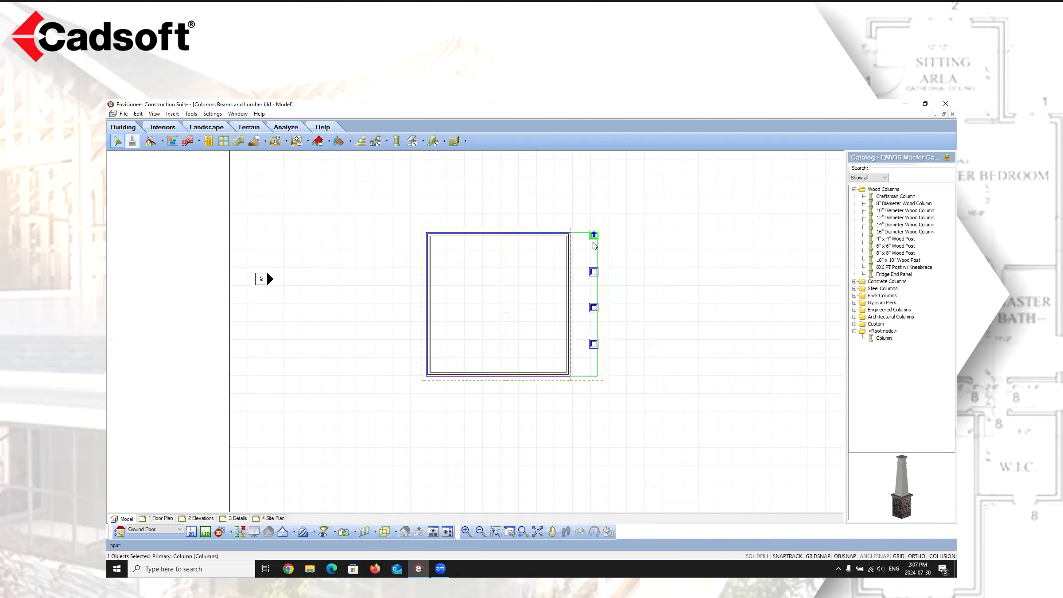
# - Undo the four-row column array
pyautogui.rightClick(593, 242)
pyautogui.click(634, 237)
pyautogui.click(591, 241)
pyautogui.click(138, 114)
pyautogui.click(153, 125)
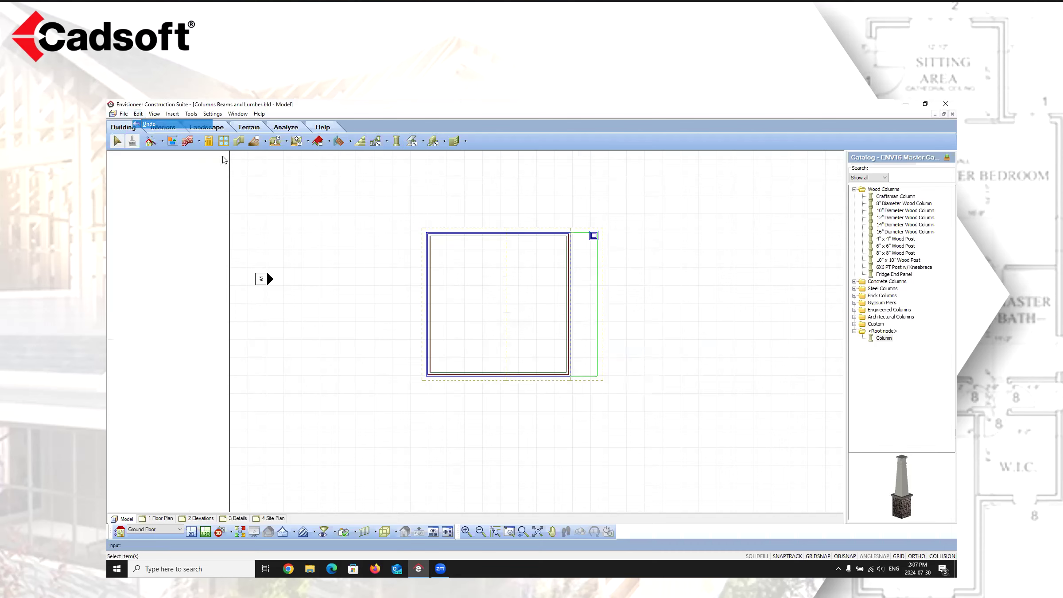
# - Array the corner column down the porch edge in 5 rows and 1 column, with -8' between rows
pyautogui.rightClick(594, 236)
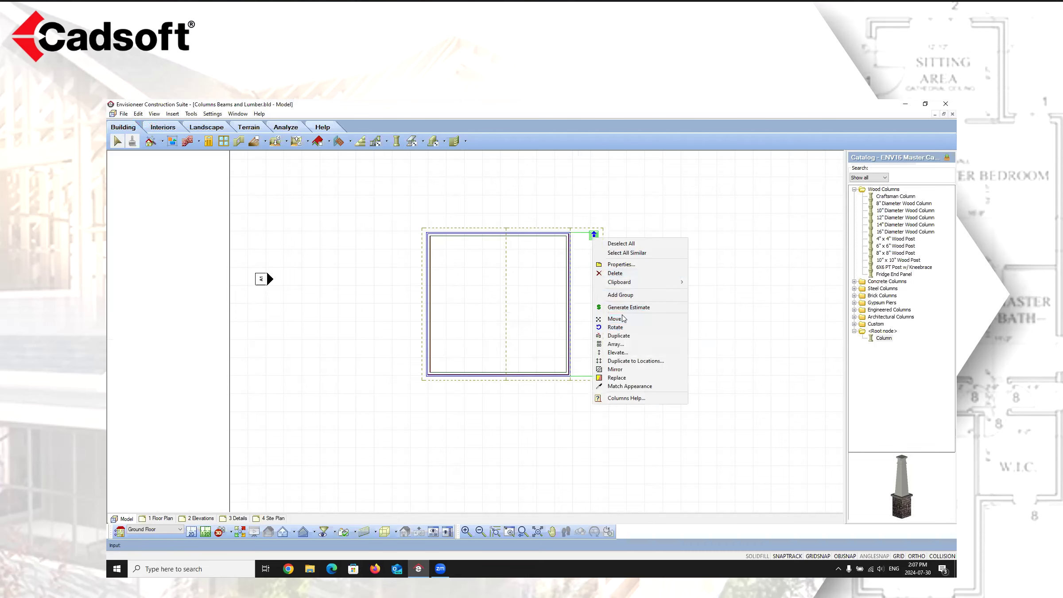
pyautogui.click(632, 347)
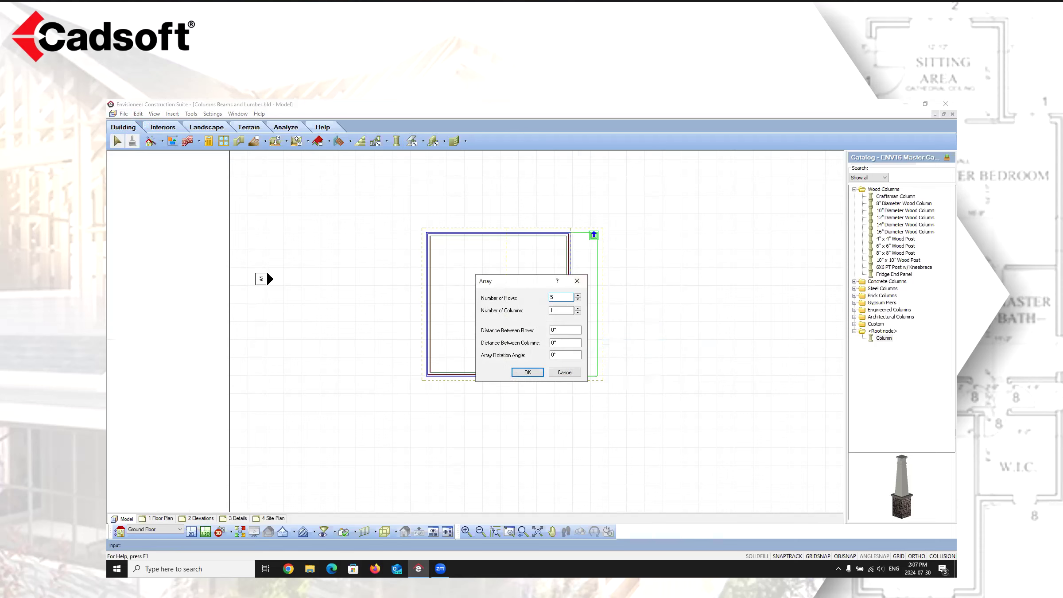
pyautogui.click(570, 333)
pyautogui.write("-8'")
pyautogui.click(527, 374)
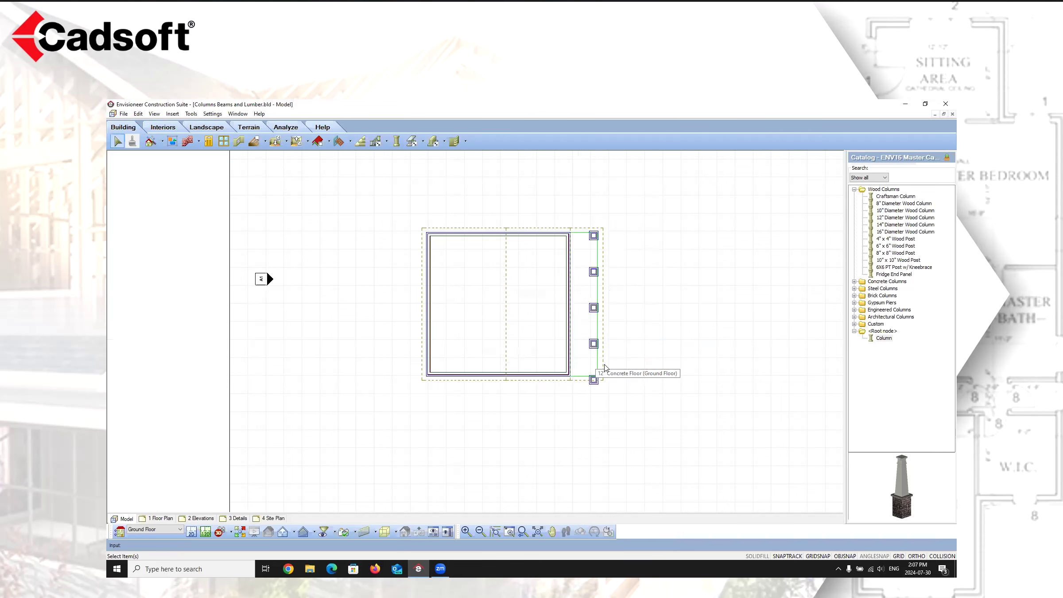
pyautogui.scroll(2, 602, 247)
pyautogui.scroll(-2, 599, 275)
pyautogui.scroll(2, 598, 414)
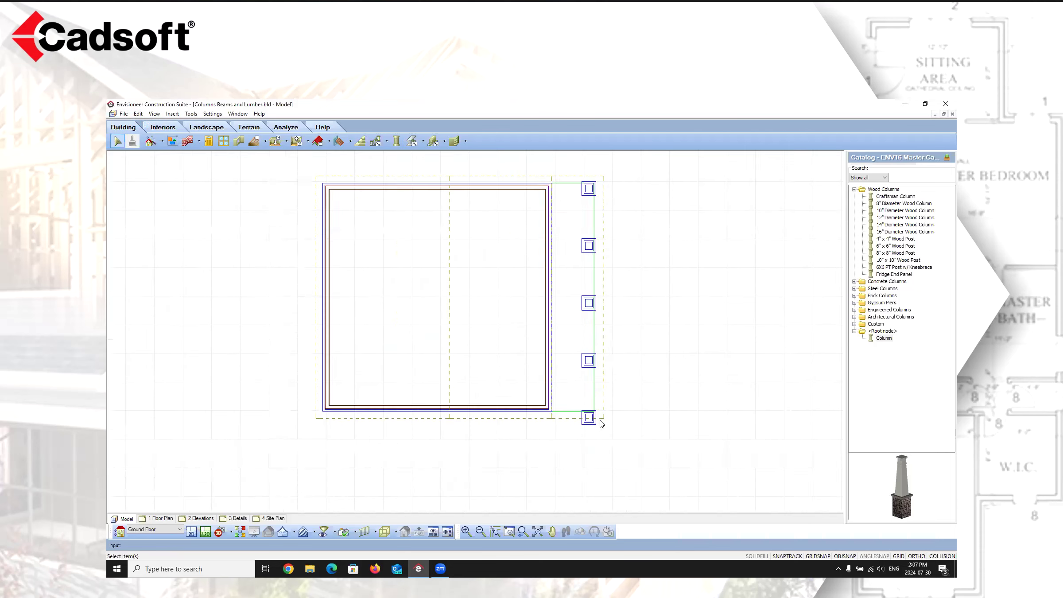
# - Delete the lowest arrayed column, which extends past the end of the porch slab
pyautogui.scroll(2, 602, 423)
pyautogui.scroll(-2, 592, 412)
pyautogui.scroll(-2, 586, 181)
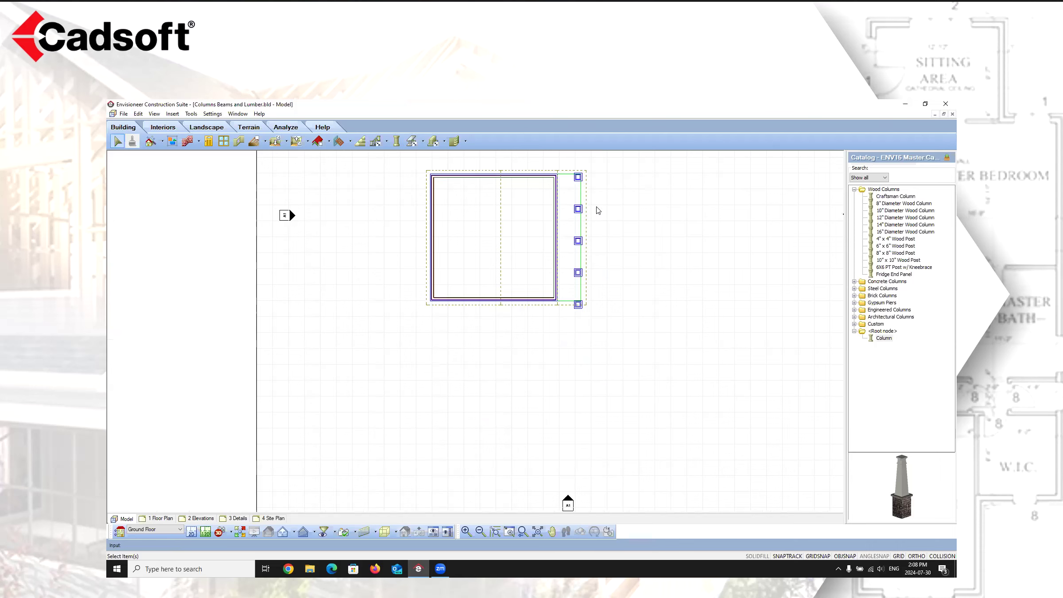
pyautogui.scroll(-1, 596, 204)
pyautogui.scroll(3, 596, 186)
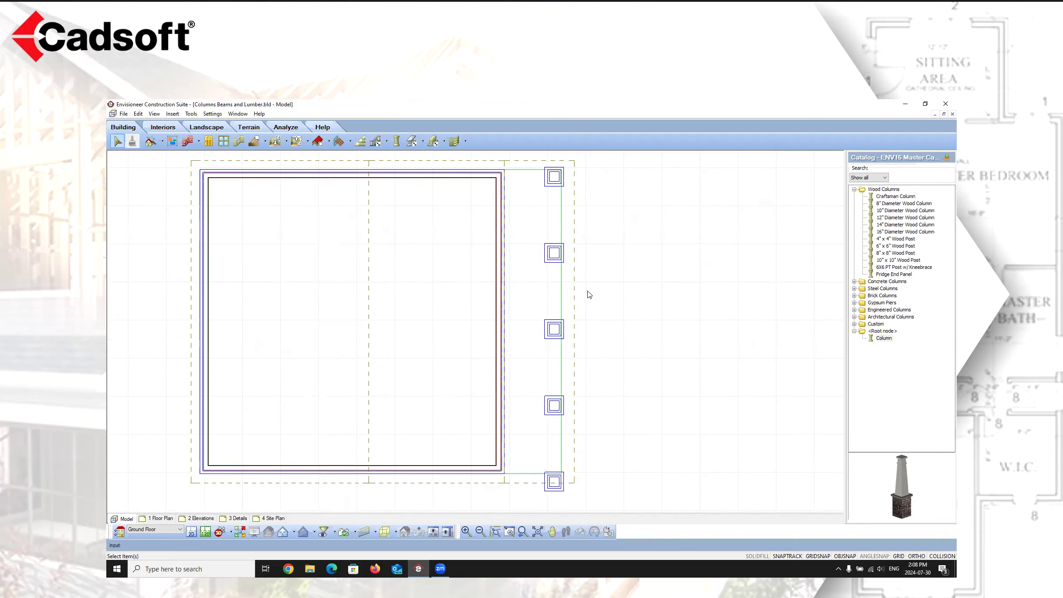
pyautogui.click(569, 490)
pyautogui.press('Delete')
# - Move the lowest remaining column by its centre onto the porch slab's lower-right corner
pyautogui.rightClick(550, 402)
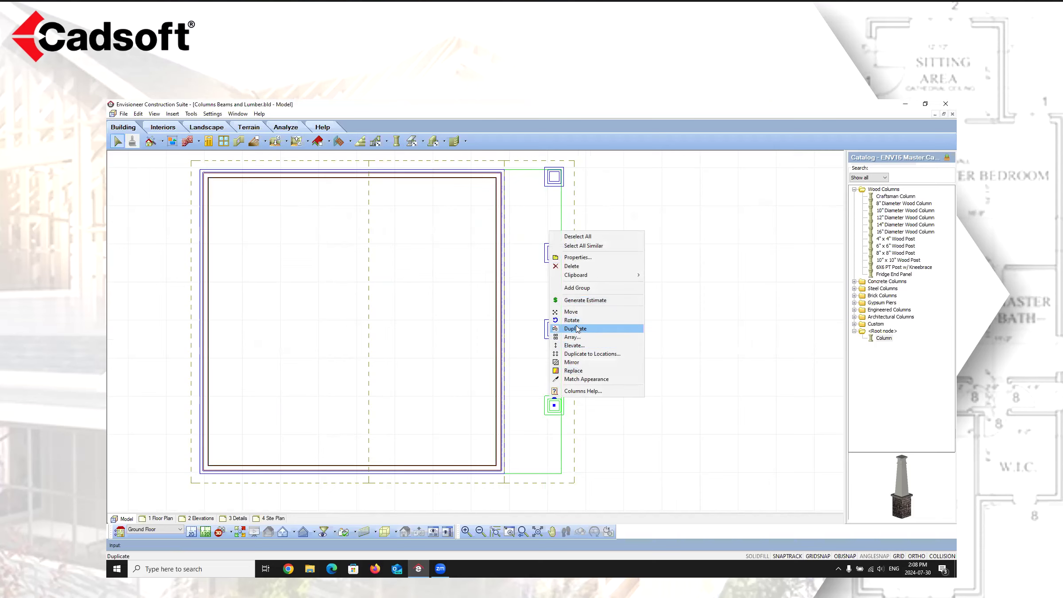
pyautogui.click(572, 312)
pyautogui.moveTo(555, 406); pyautogui.dragTo(561, 473)
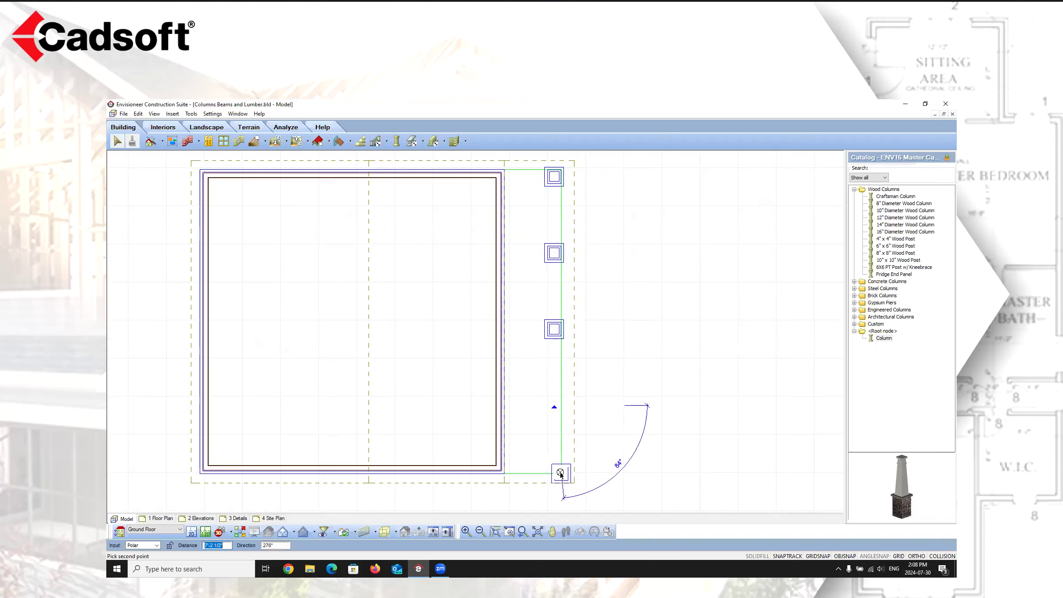
pyautogui.click(561, 473)
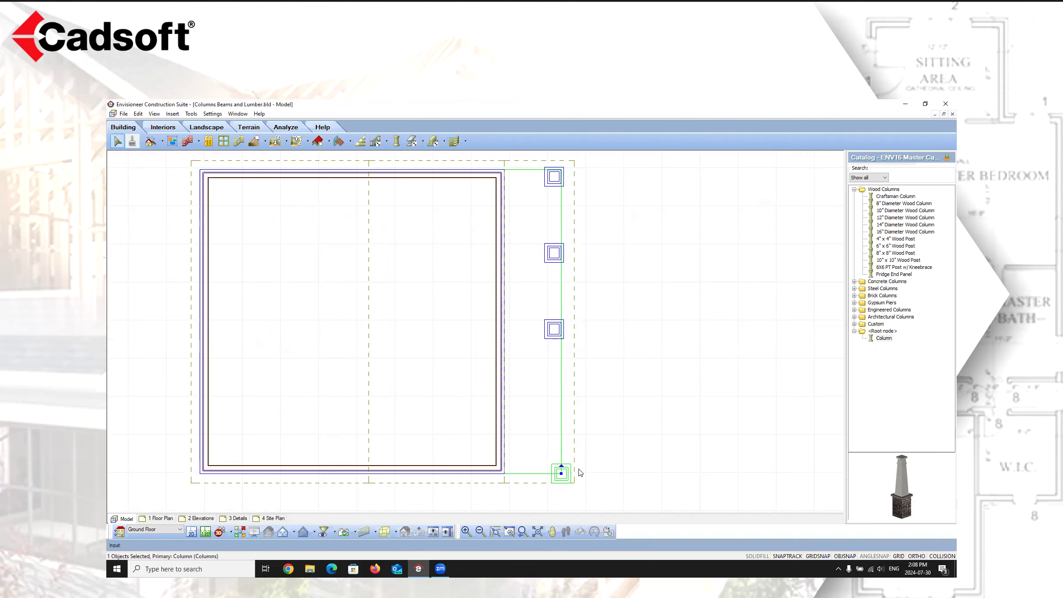
# - Try to nudge the corner column by small increments up and left, inside the slab's lower-right corner
pyautogui.press('Left')
pyautogui.scroll(5, 594, 469)
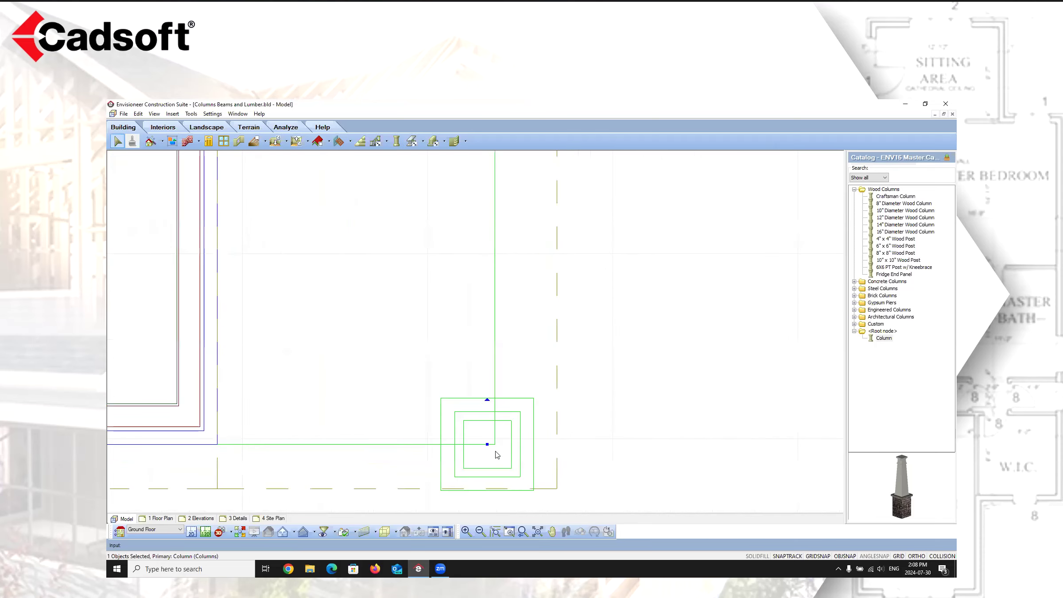
pyautogui.press('Right')
pyautogui.press('Up')
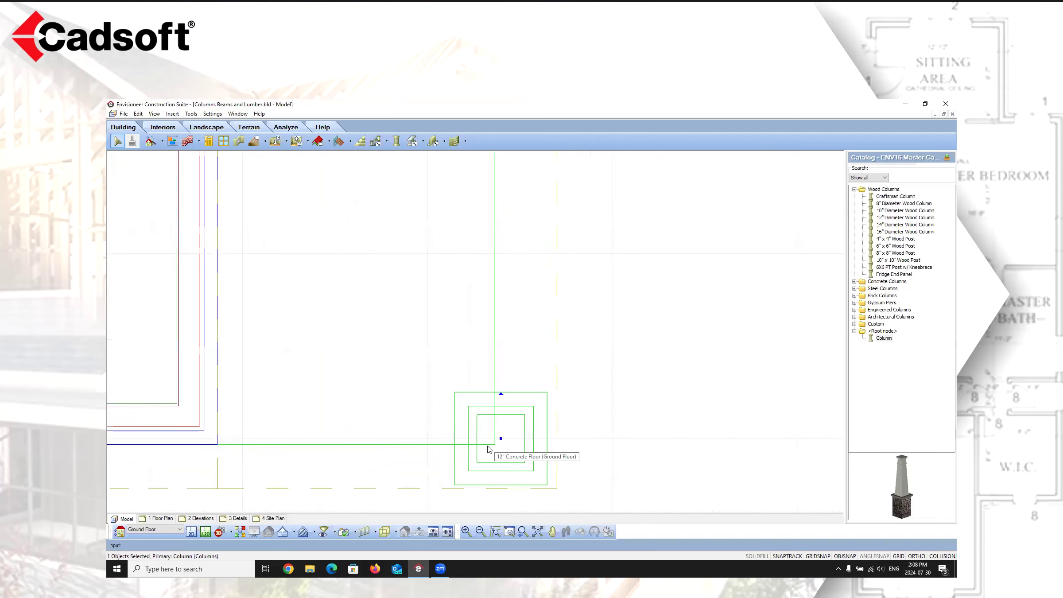
pyautogui.press('Left')
pyautogui.press('Down')
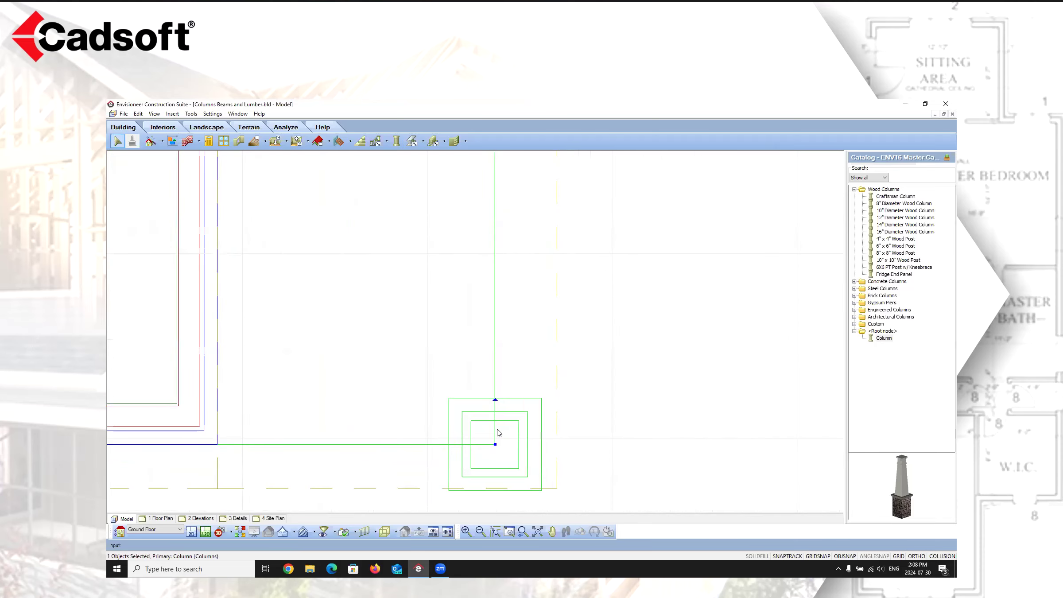
pyautogui.press('Up')
pyautogui.press('Up')
pyautogui.press('Up')
pyautogui.press('Up')
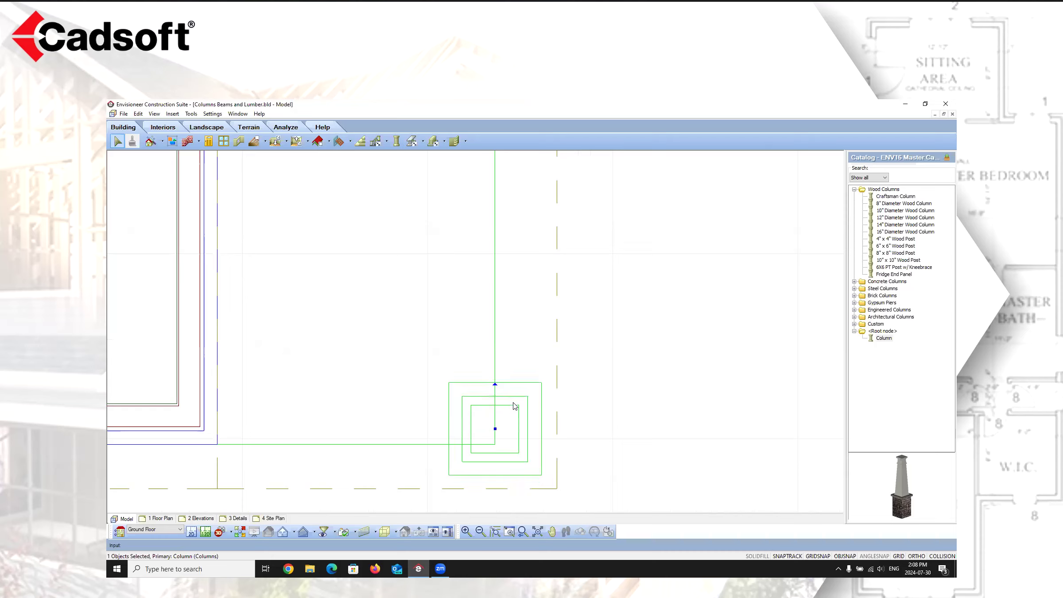
pyautogui.press('Left')
pyautogui.press('Left')
pyautogui.press('Left')
# - Move the corner column so its outer lower-right corner meets the slab's lower-right corner, after checking the upper corner column's placement
pyautogui.scroll(-2, 514, 408)
pyautogui.scroll(-2, 514, 408)
pyautogui.scroll(6, 491, 321)
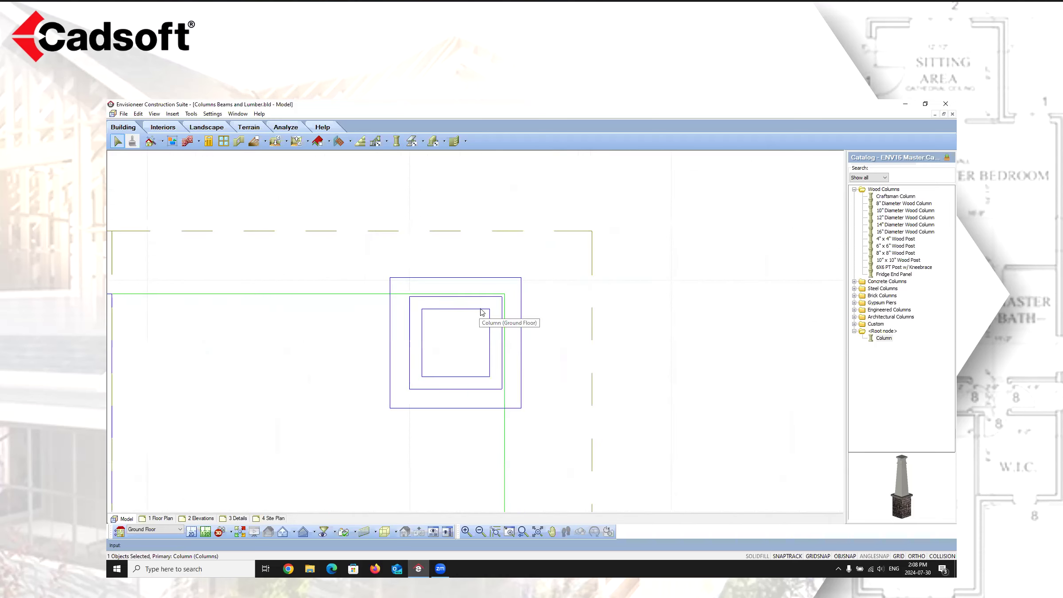
pyautogui.scroll(4, 520, 272)
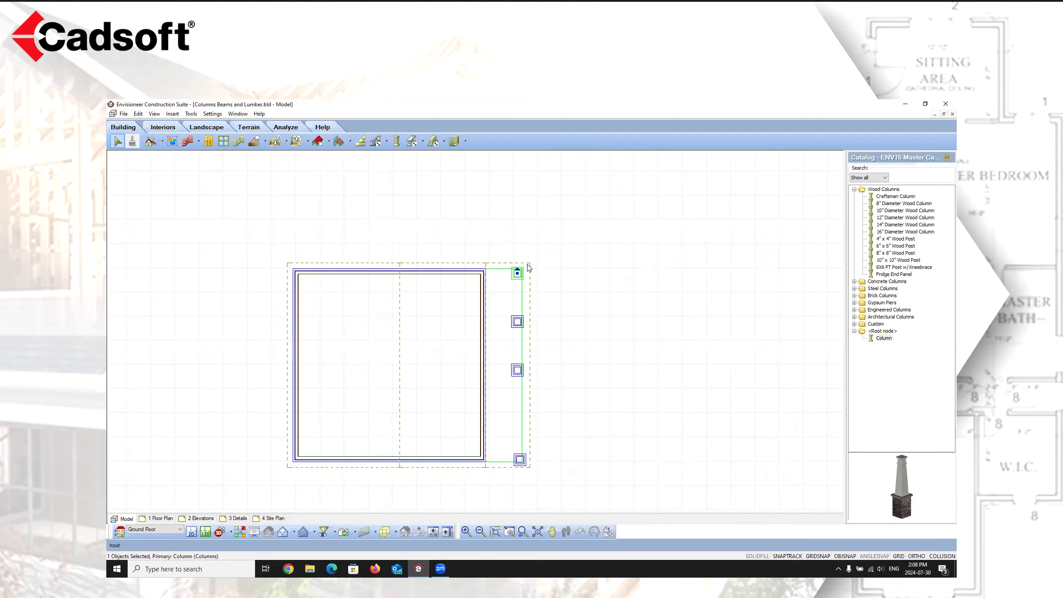
pyautogui.scroll(5, 524, 489)
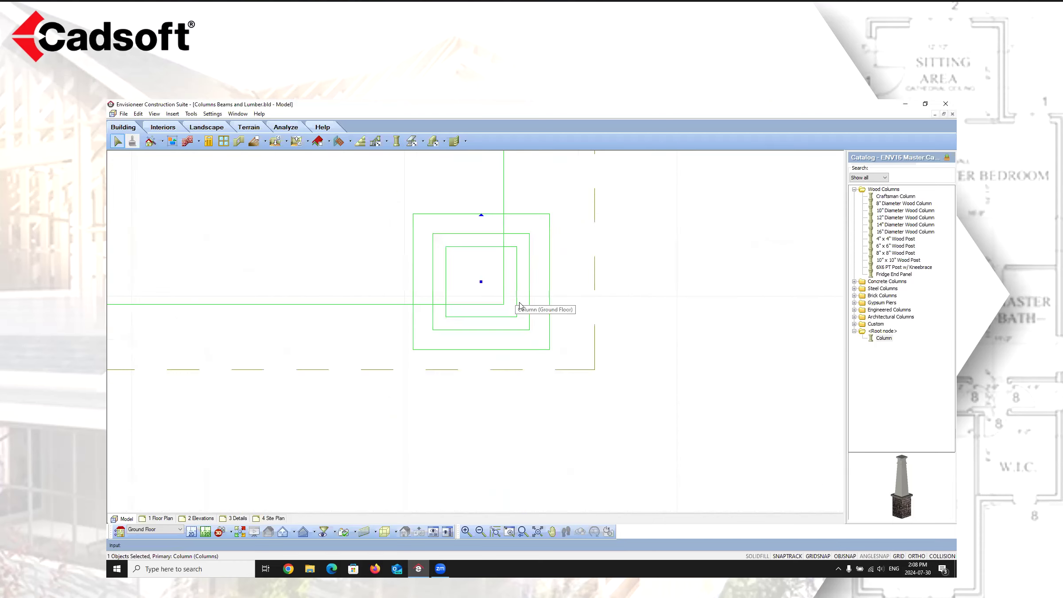
pyautogui.rightClick(544, 343)
pyautogui.click(569, 424)
pyautogui.click(549, 350)
pyautogui.click(505, 304)
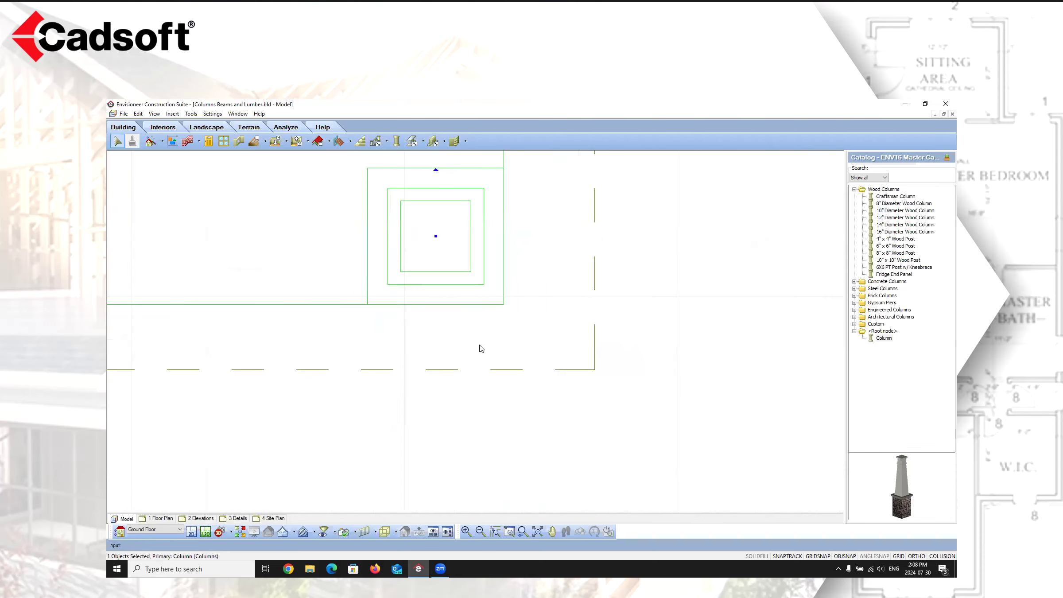
# - Nudge the lower corner column three increments down and three right, in line with the other porch columns
pyautogui.scroll(-5, 481, 349)
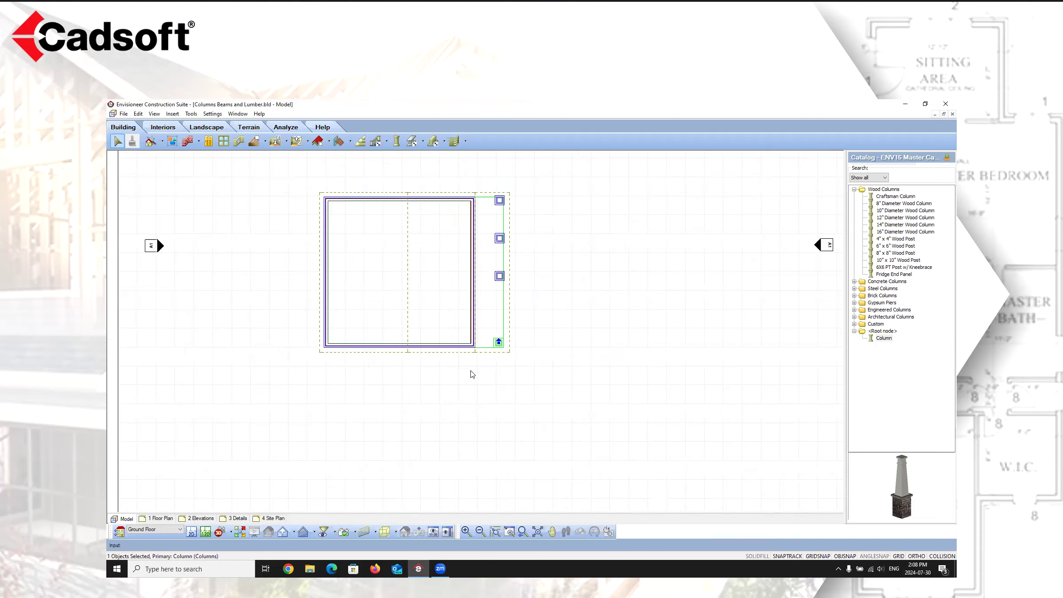
pyautogui.scroll(3, 489, 379)
pyautogui.scroll(-5, 490, 380)
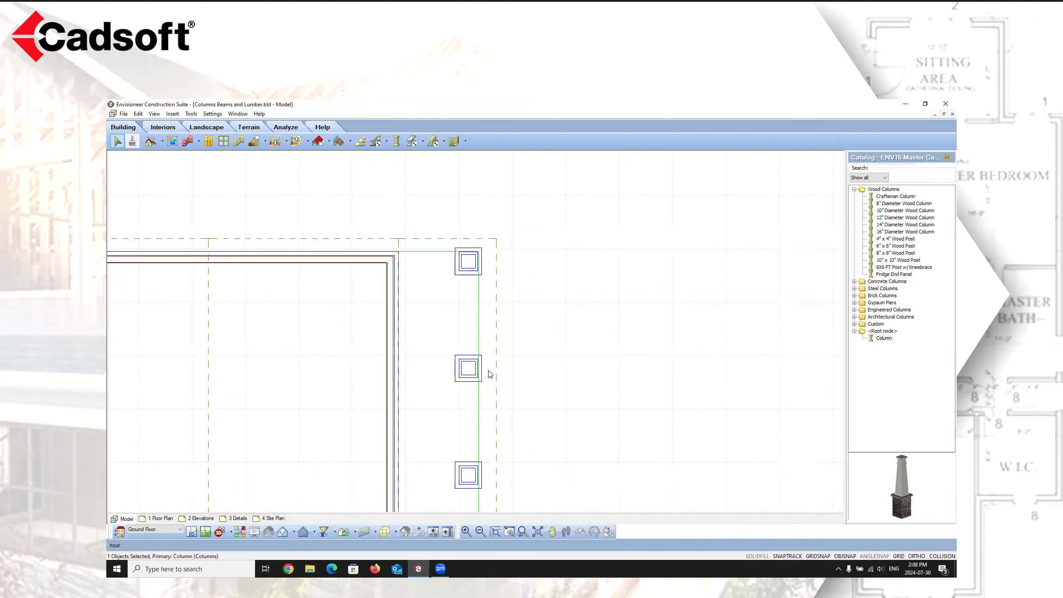
pyautogui.scroll(5, 463, 337)
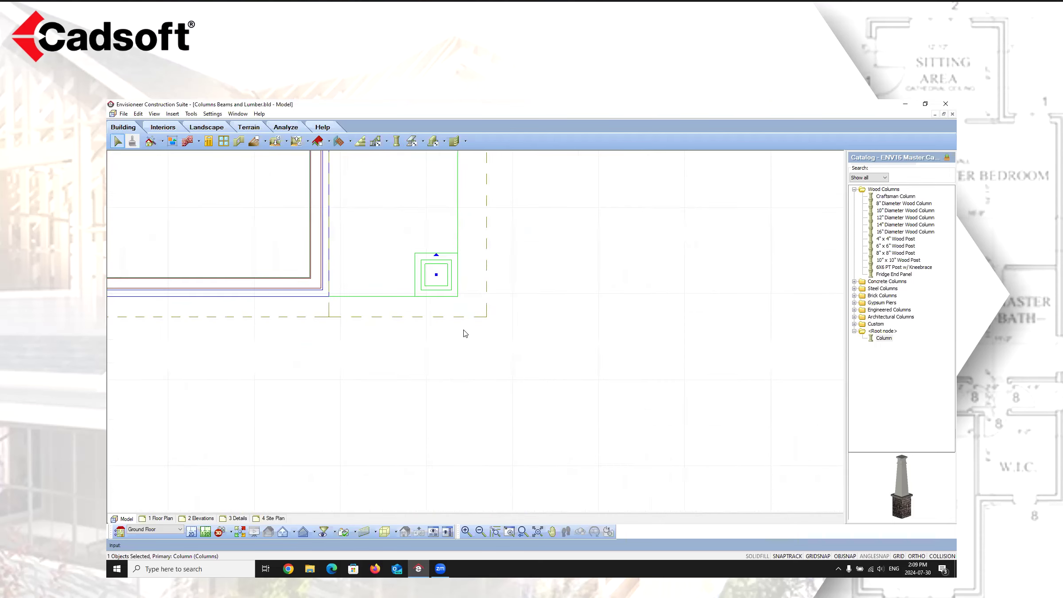
pyautogui.press('Down')
pyautogui.press('Down')
pyautogui.press('Down')
pyautogui.press('Right')
pyautogui.press('Right')
pyautogui.press('Right')
pyautogui.click(557, 327)
pyautogui.scroll(-10, 489, 368)
pyautogui.scroll(3, 486, 306)
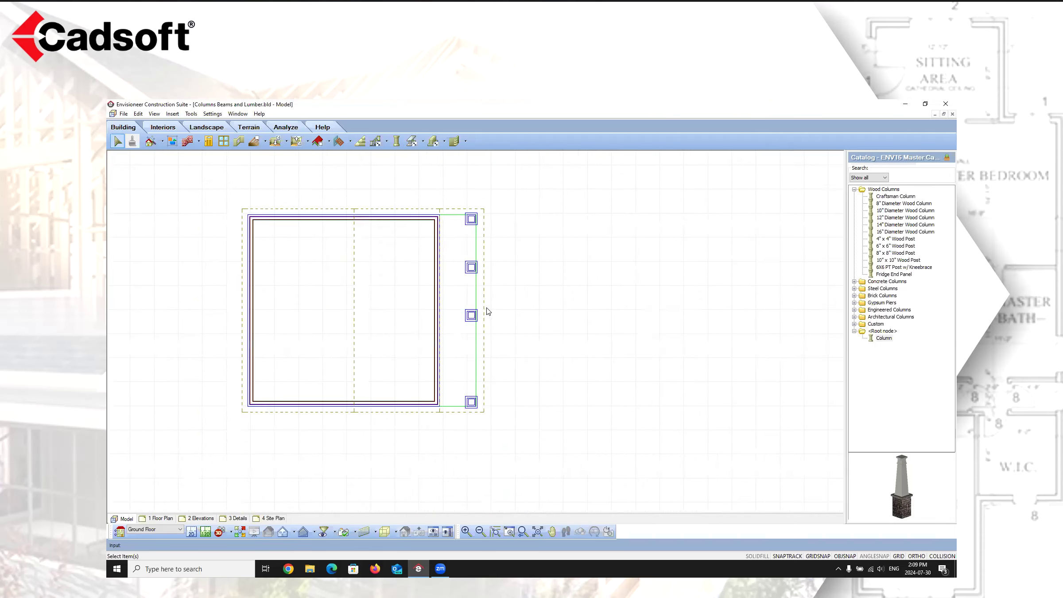
# - Nudge the two middle columns down the porch edge so the four columns are roughly evenly spaced
pyautogui.scroll(2, 488, 311)
pyautogui.click(465, 317)
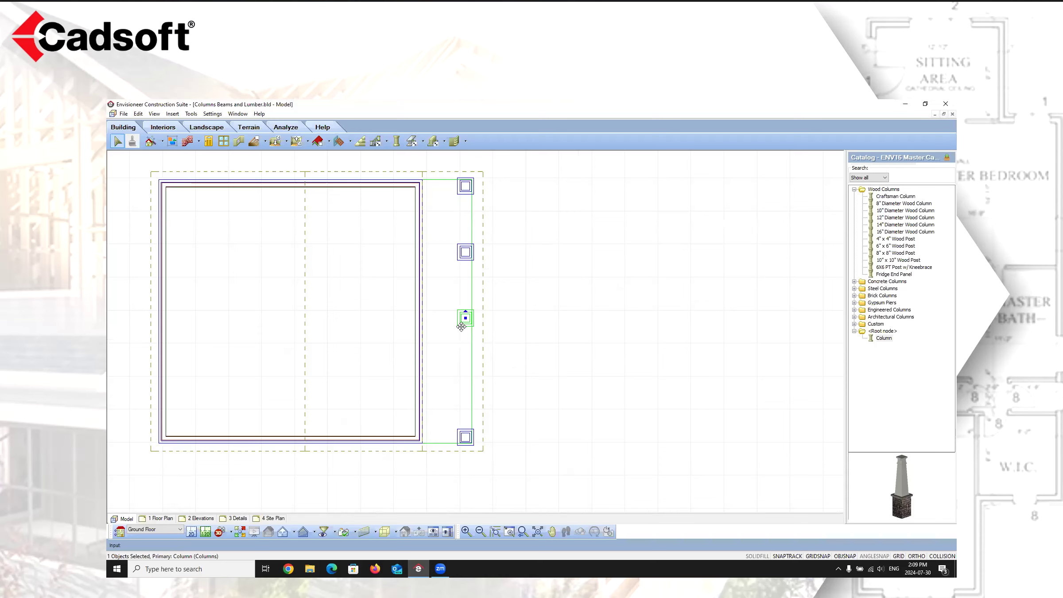
pyautogui.press('Down')
pyautogui.press('Down')
pyautogui.press('Down')
pyautogui.click(603, 308)
pyautogui.click(462, 350)
pyautogui.press('Down')
pyautogui.click(463, 259)
pyautogui.press('Down')
pyautogui.click(646, 270)
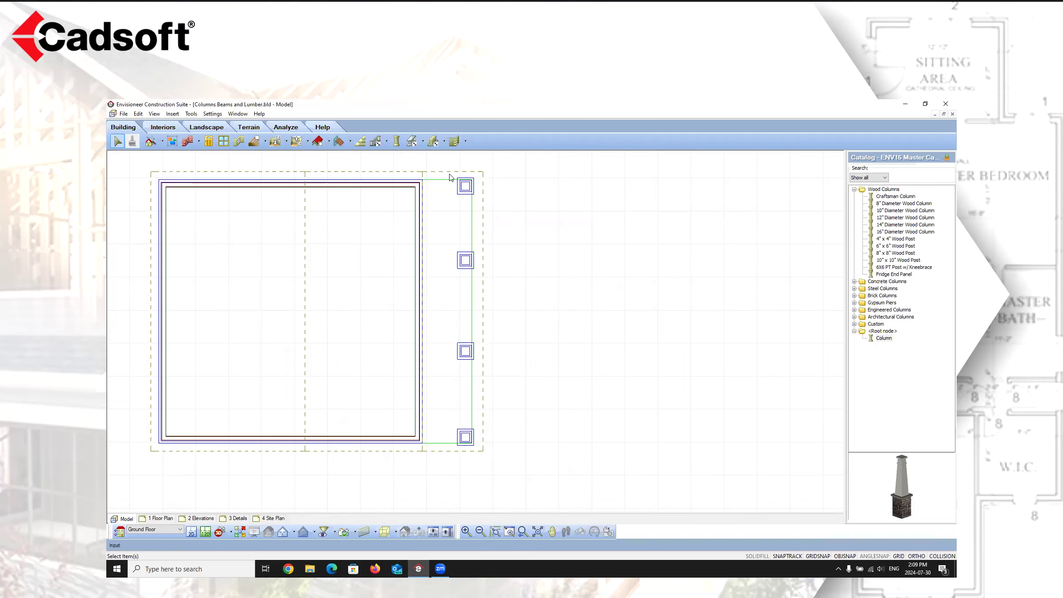
# - Examine the porch columns in a 3D perspective from the porch side, and return to the 2D plan view
pyautogui.scroll(-3, 518, 332)
pyautogui.scroll(2, 491, 323)
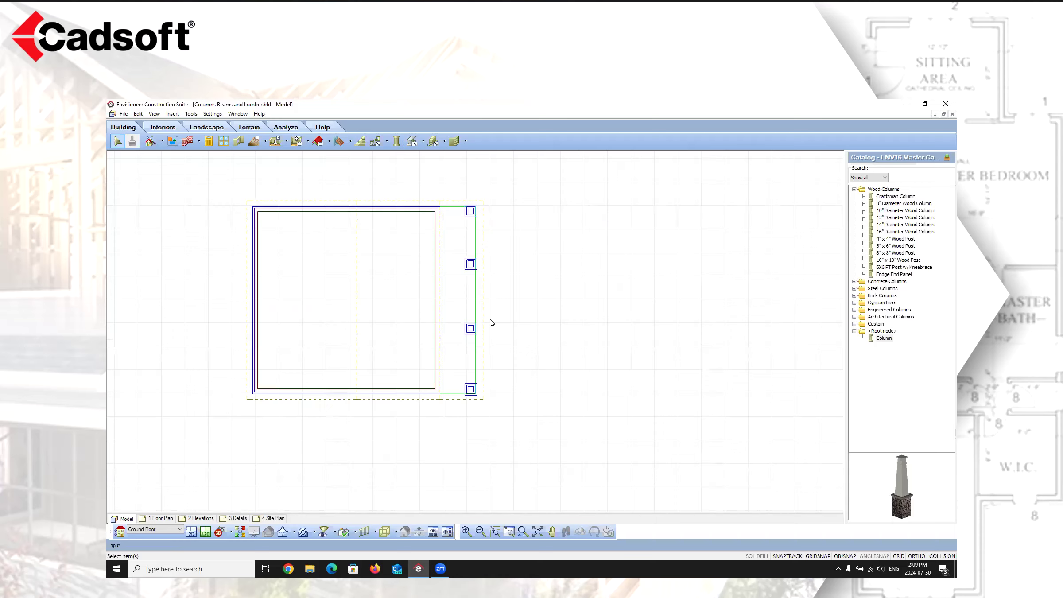
pyautogui.click(231, 532)
pyautogui.click(253, 510)
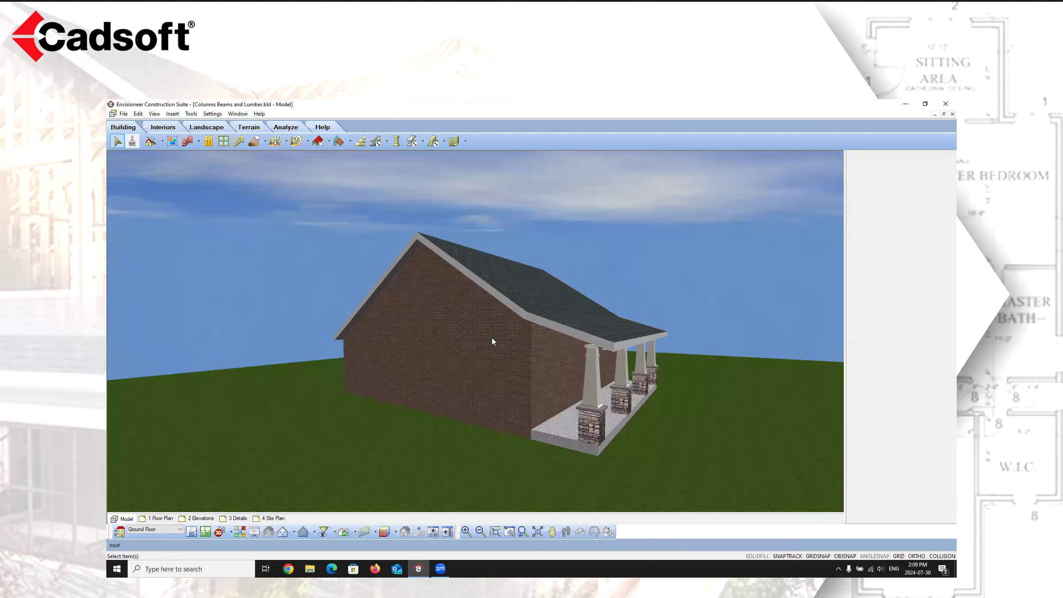
pyautogui.click(552, 531)
pyautogui.moveTo(699, 436); pyautogui.dragTo(457, 343)
pyautogui.rightClick(592, 311)
pyautogui.click(612, 313)
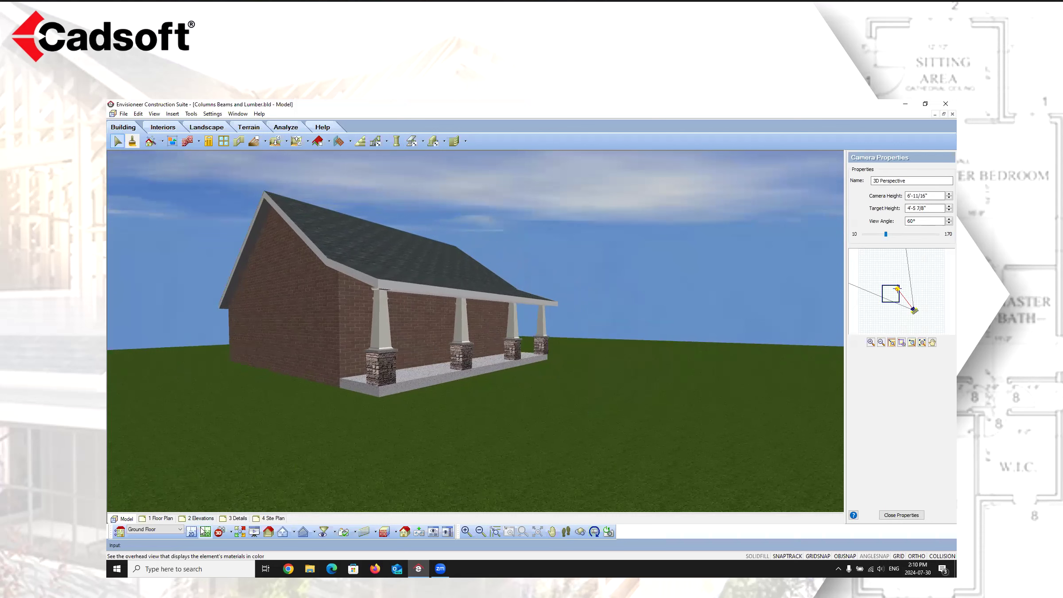
pyautogui.click(193, 532)
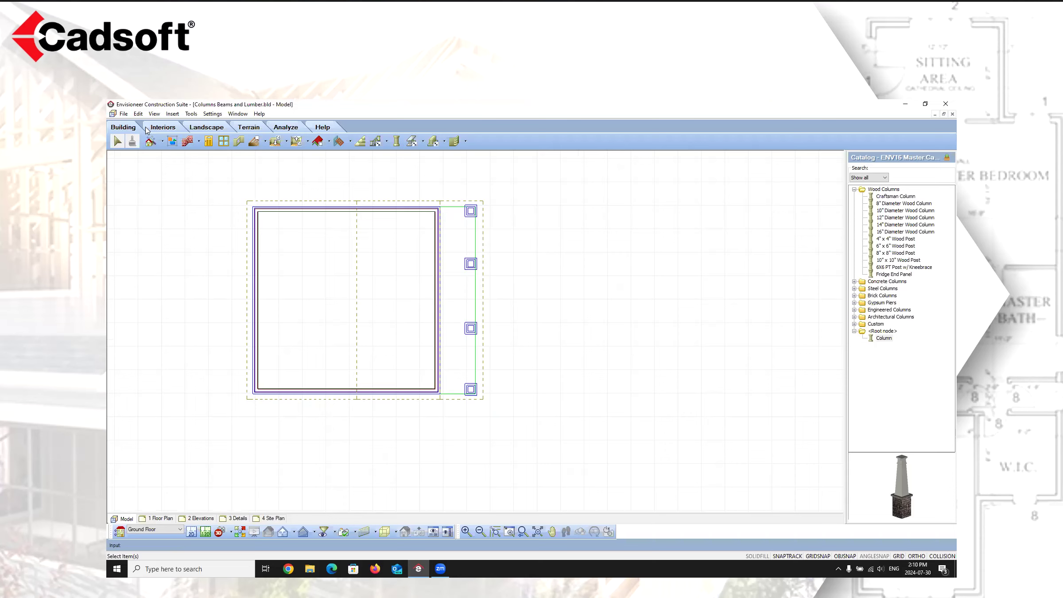
# - Start importing an object with the Object Wizard, naming the new element Custom Column and setting its type to Columns
pyautogui.click(123, 114)
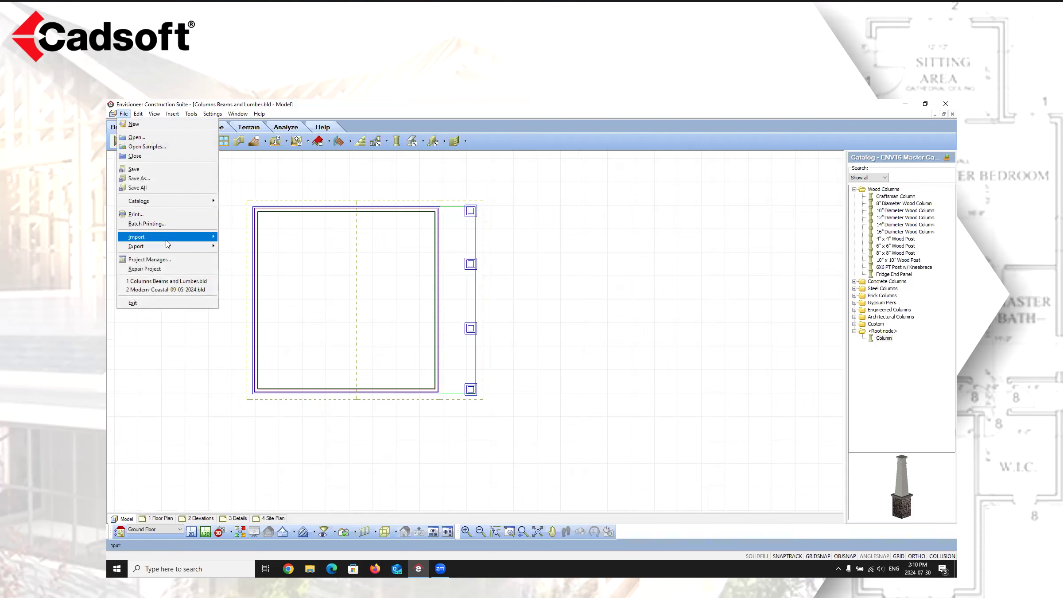
pyautogui.moveTo(166, 243)
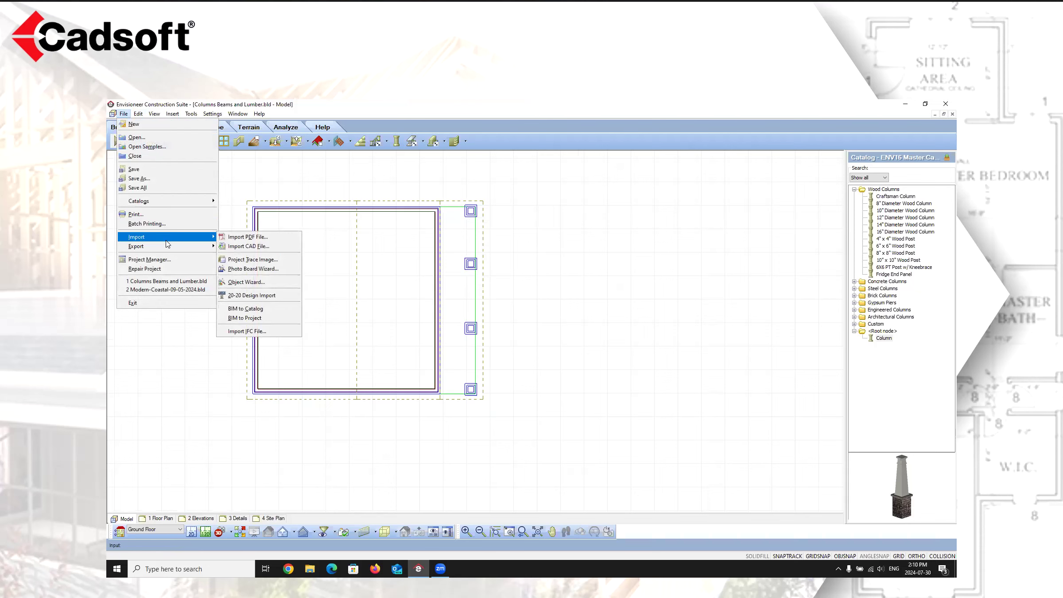
pyautogui.click(256, 283)
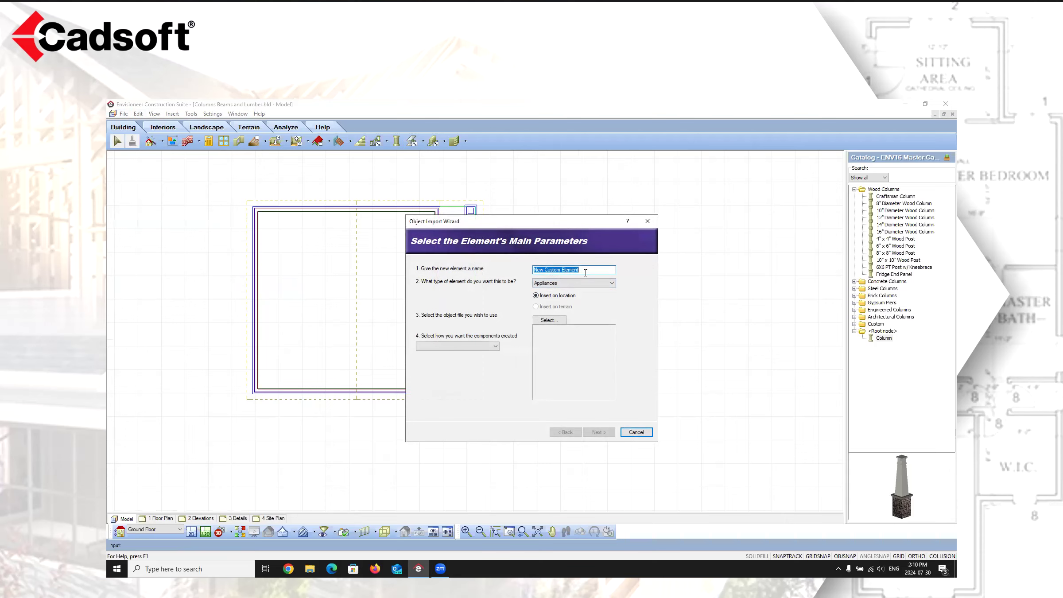
pyautogui.write('Custrom Column')
pyautogui.click(545, 270)
pyautogui.press('BackSpace')
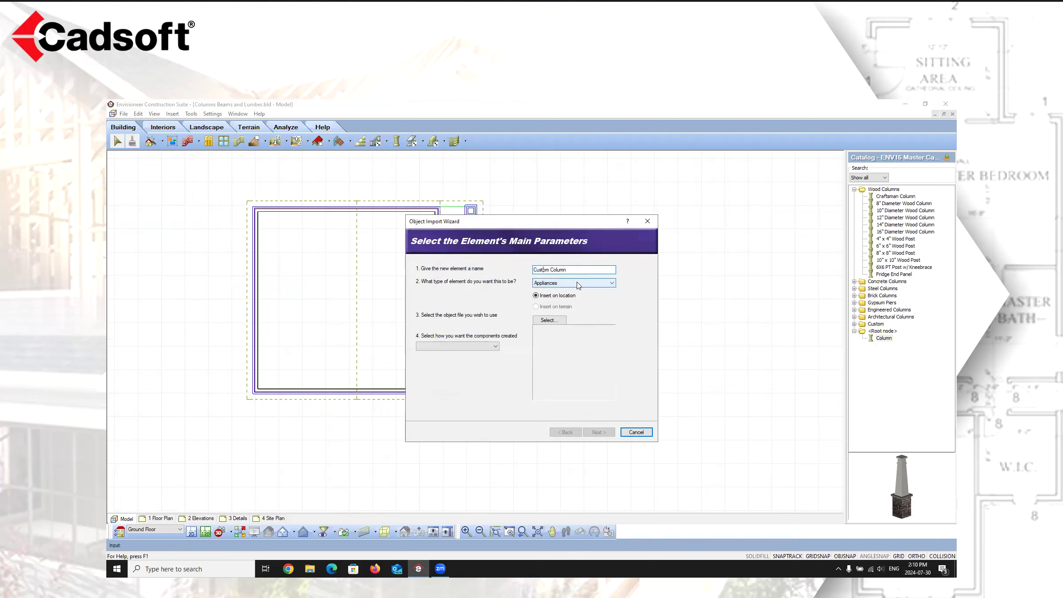
pyautogui.click(573, 283)
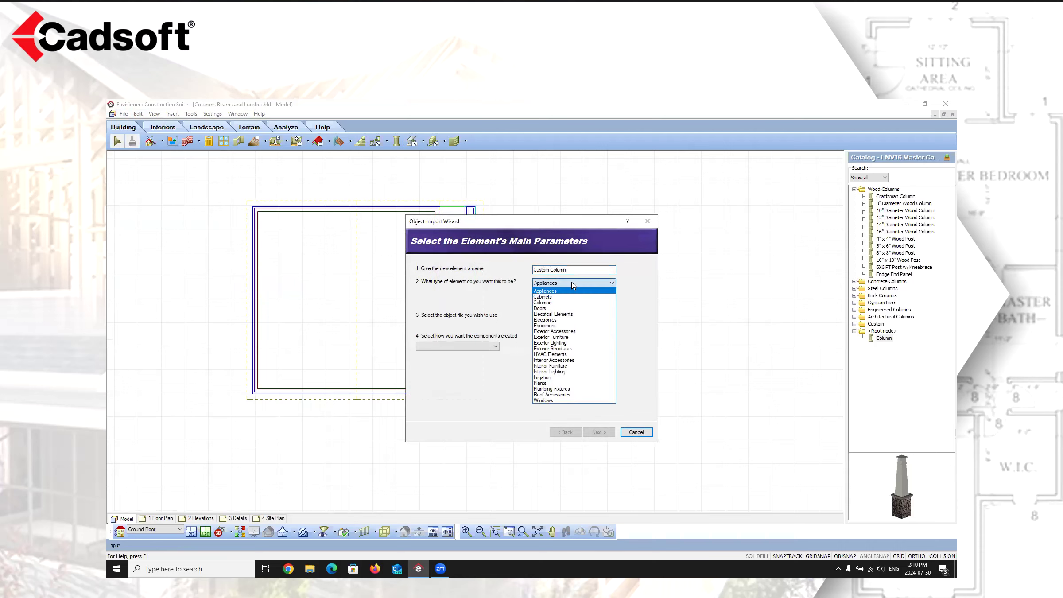
pyautogui.click(548, 303)
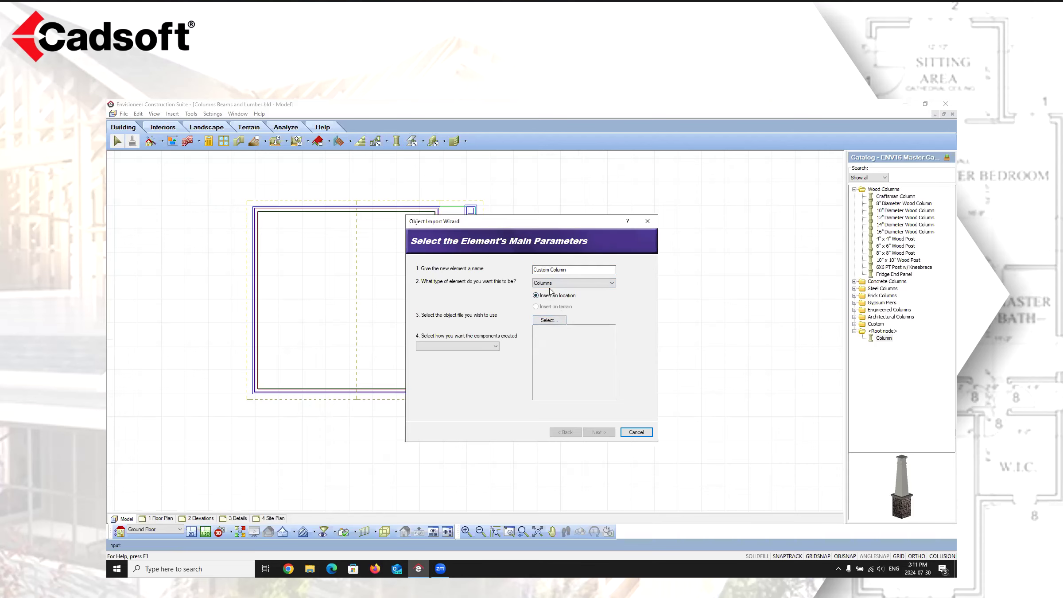
# - Switch the new element's type to Exterior Accessories to compare its insertion options, and set it back to Columns
pyautogui.click(611, 284)
pyautogui.click(548, 331)
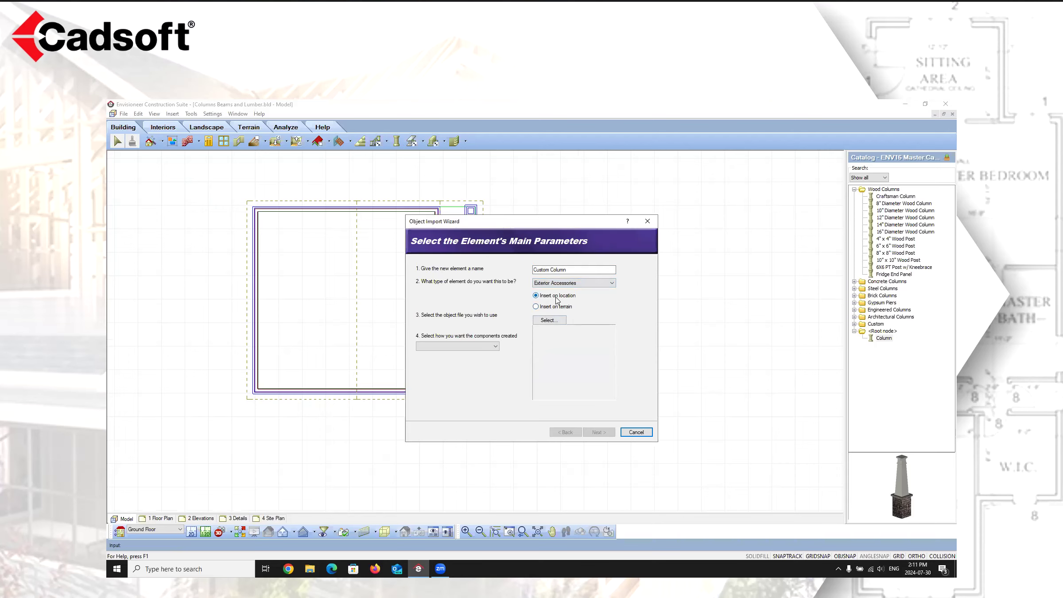
pyautogui.click(612, 283)
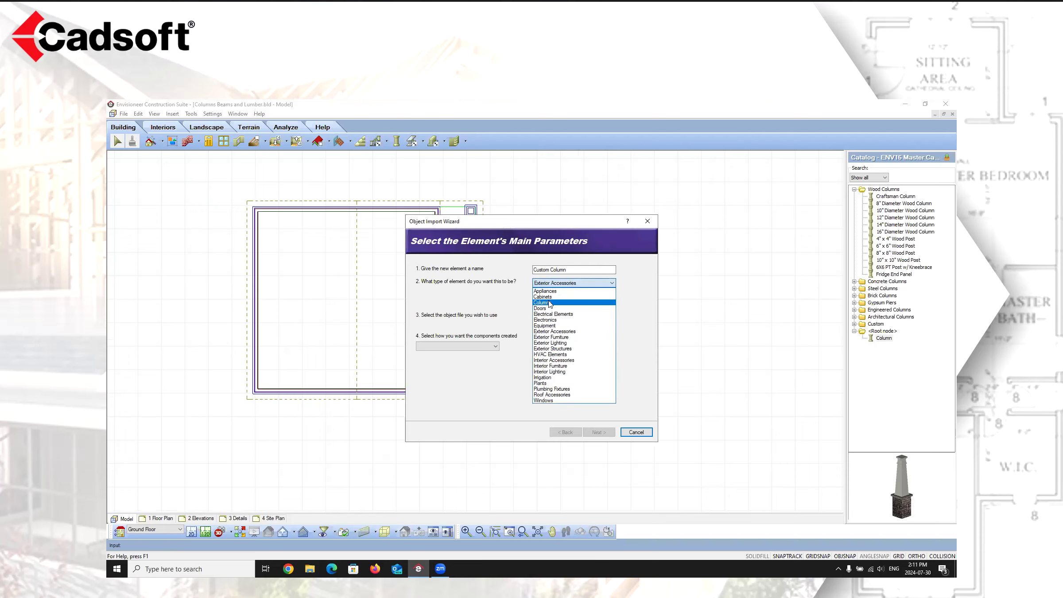
pyautogui.click(548, 302)
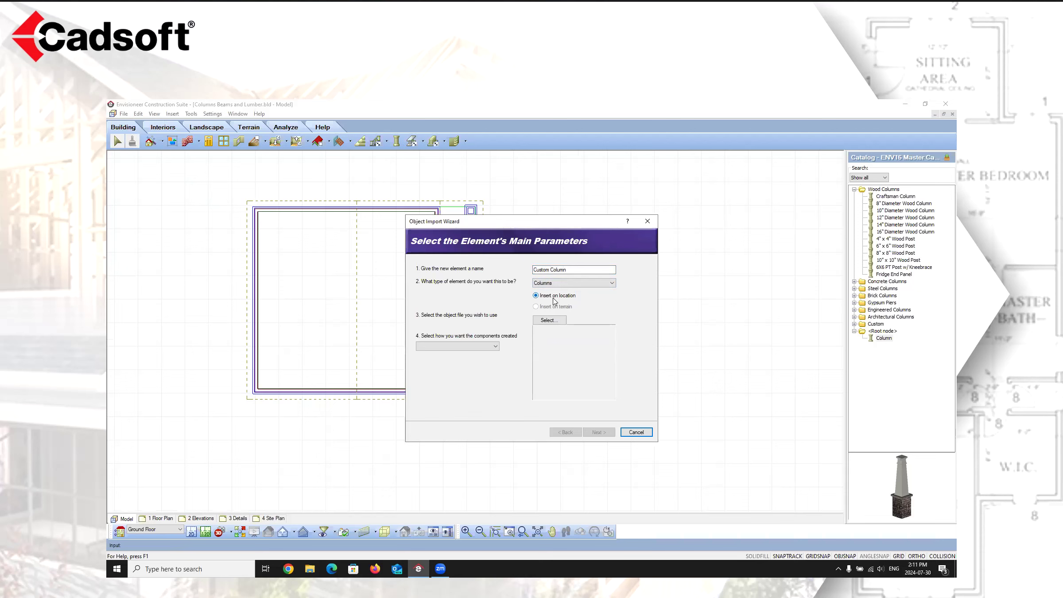
# - Browse for the object file in the desktop folder SKP Files > Contemporay Model SKP, and filter the files to Sketchup (*.skp)
pyautogui.click(547, 322)
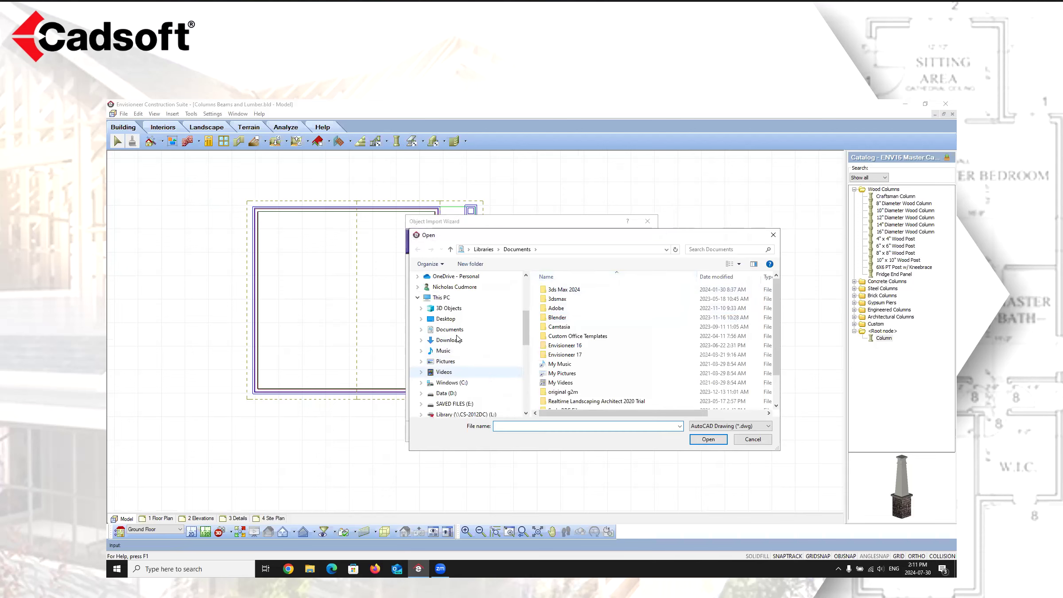
pyautogui.scroll(5, 459, 339)
pyautogui.click(443, 291)
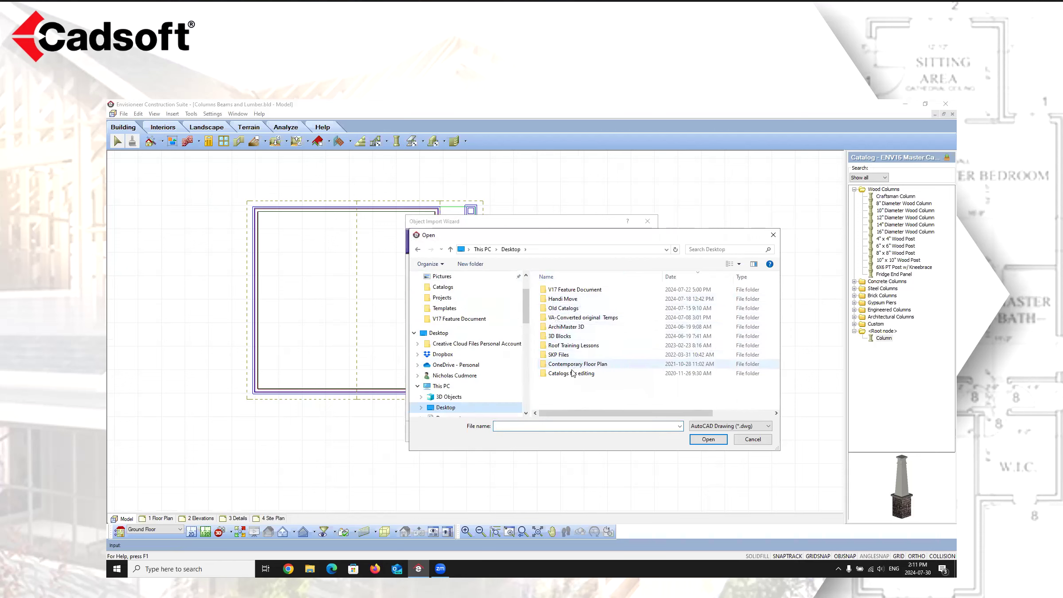
pyautogui.doubleClick(560, 355)
pyautogui.doubleClick(566, 290)
pyautogui.click(743, 426)
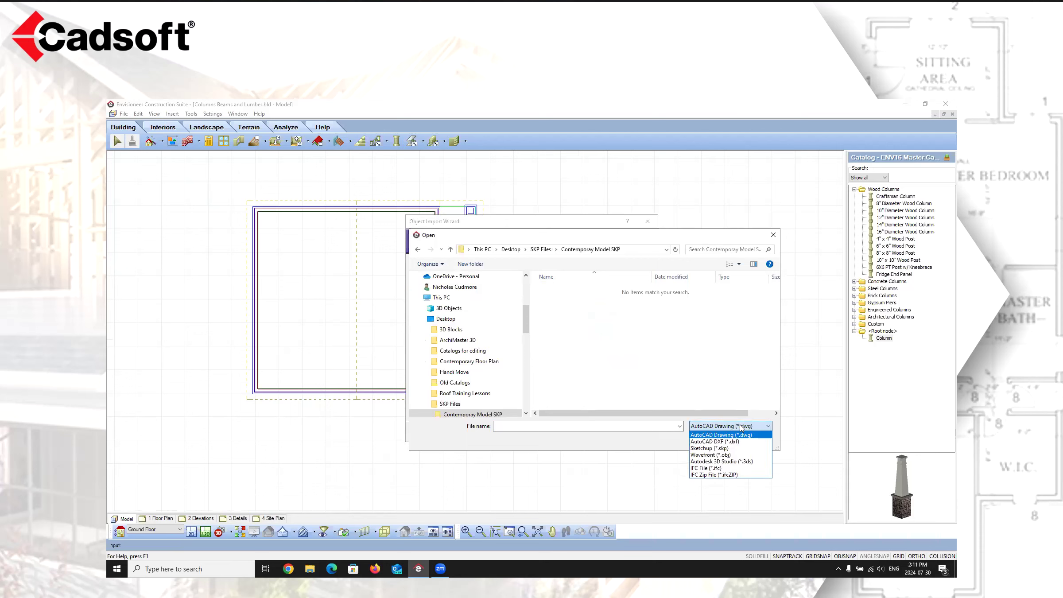
pyautogui.click(715, 448)
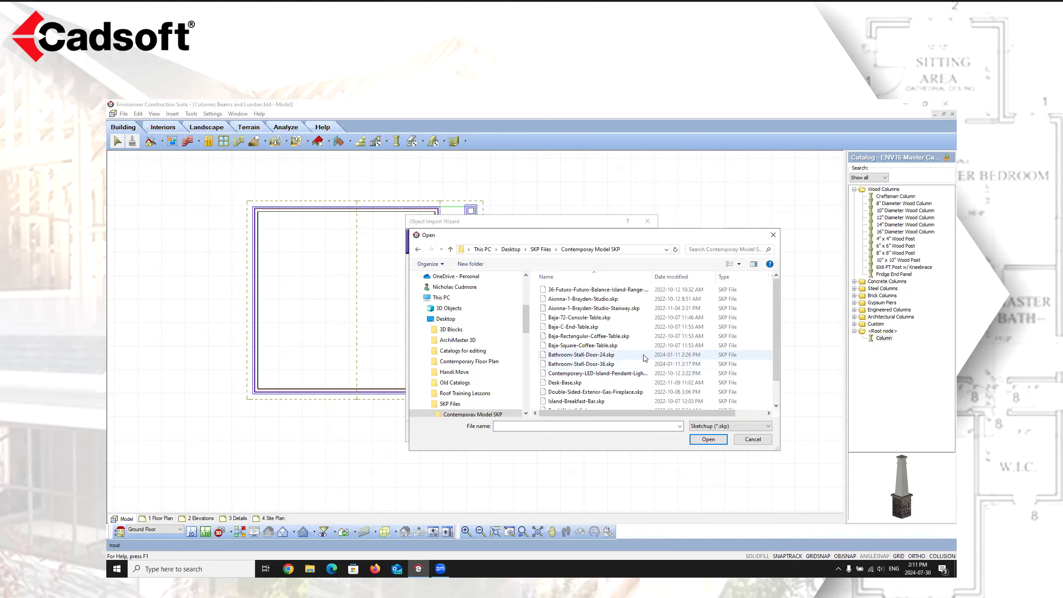
# - Load Custom-Column.skp from the parent SKP Files folder as the object file, forcing a single-sided import
pyautogui.scroll(-1, 627, 359)
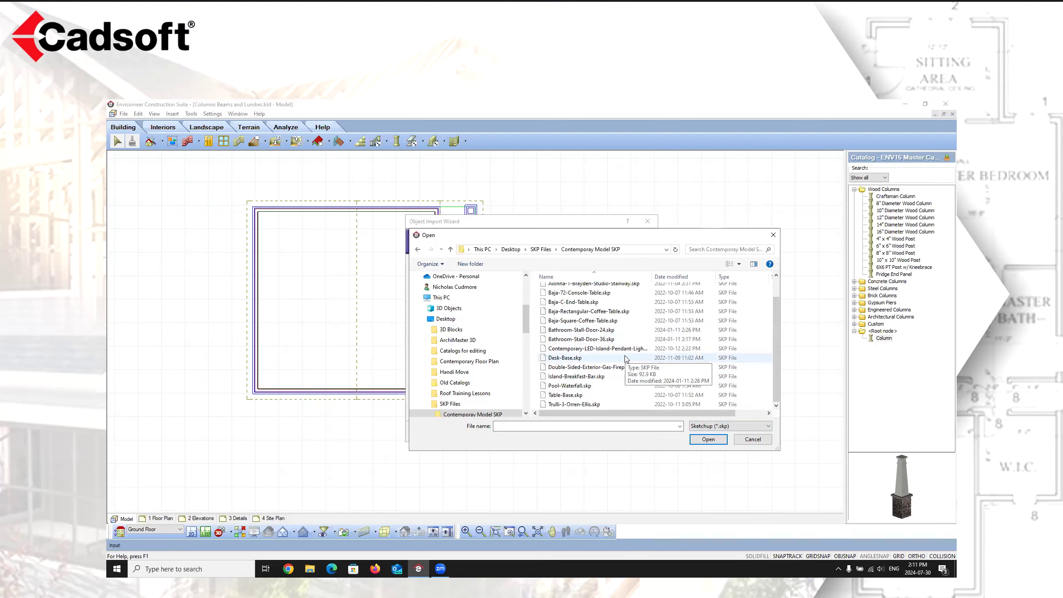
pyautogui.scroll(1, 585, 358)
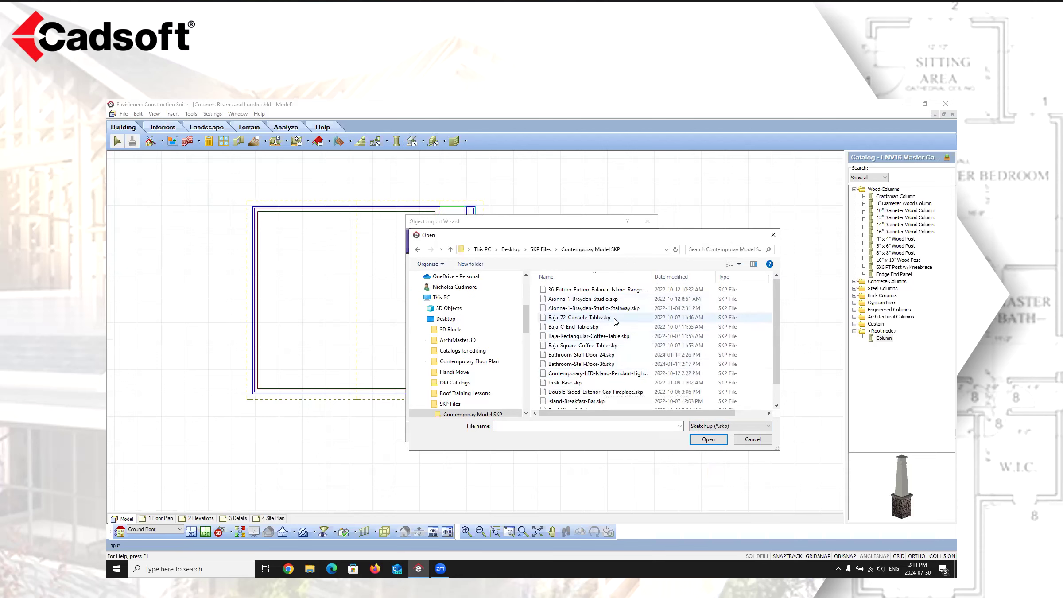
pyautogui.click(450, 250)
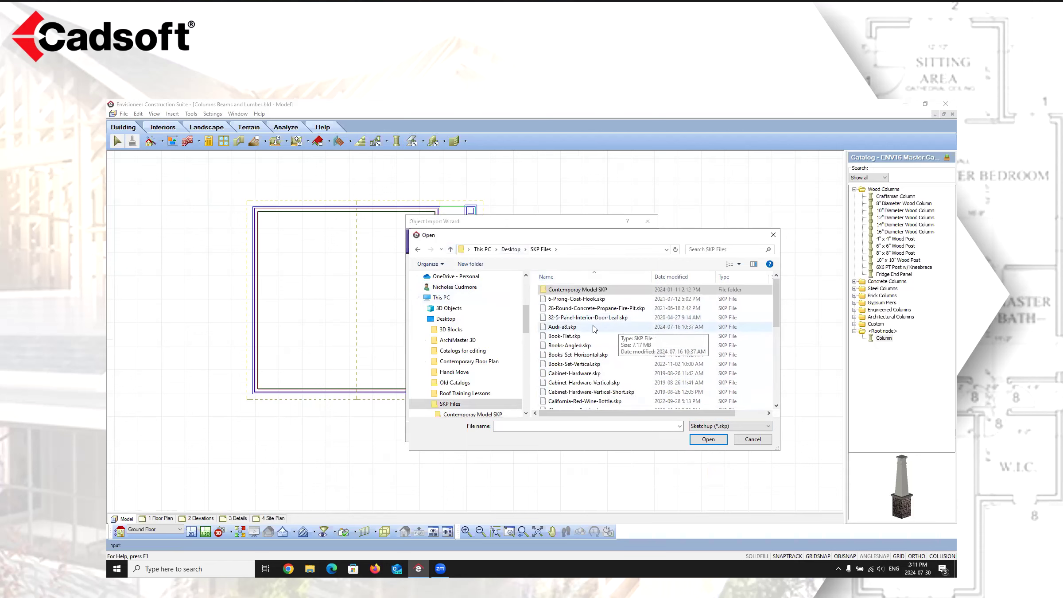
pyautogui.scroll(-2, 595, 329)
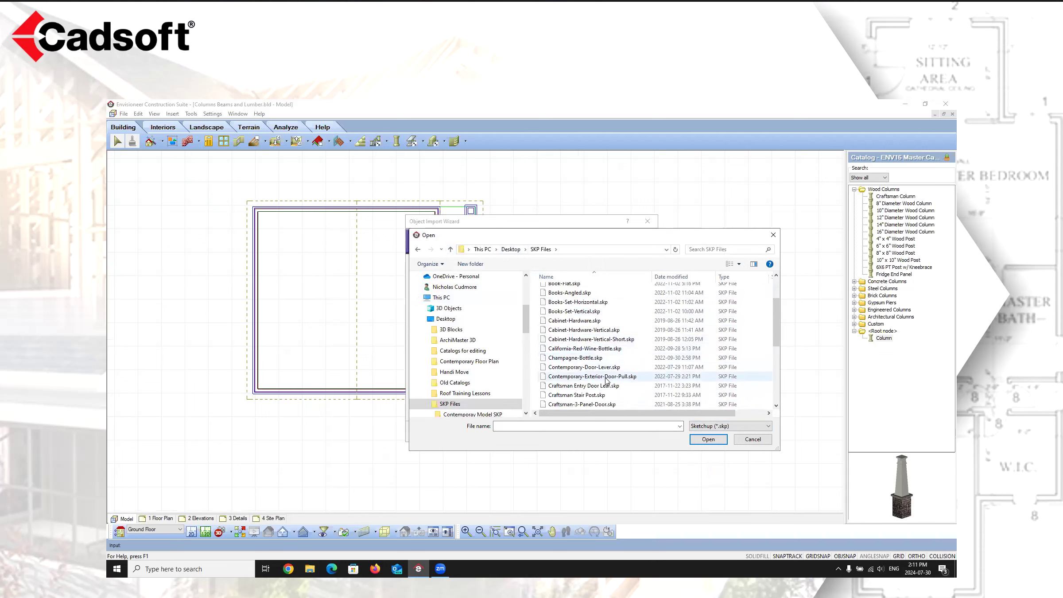
pyautogui.scroll(-1, 571, 409)
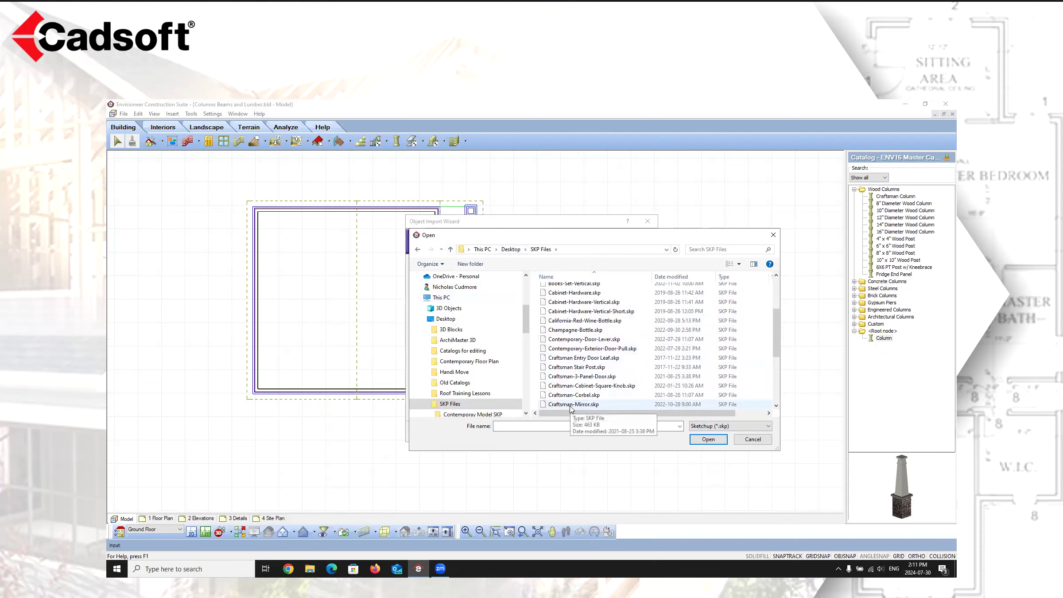
pyautogui.scroll(-1, 560, 404)
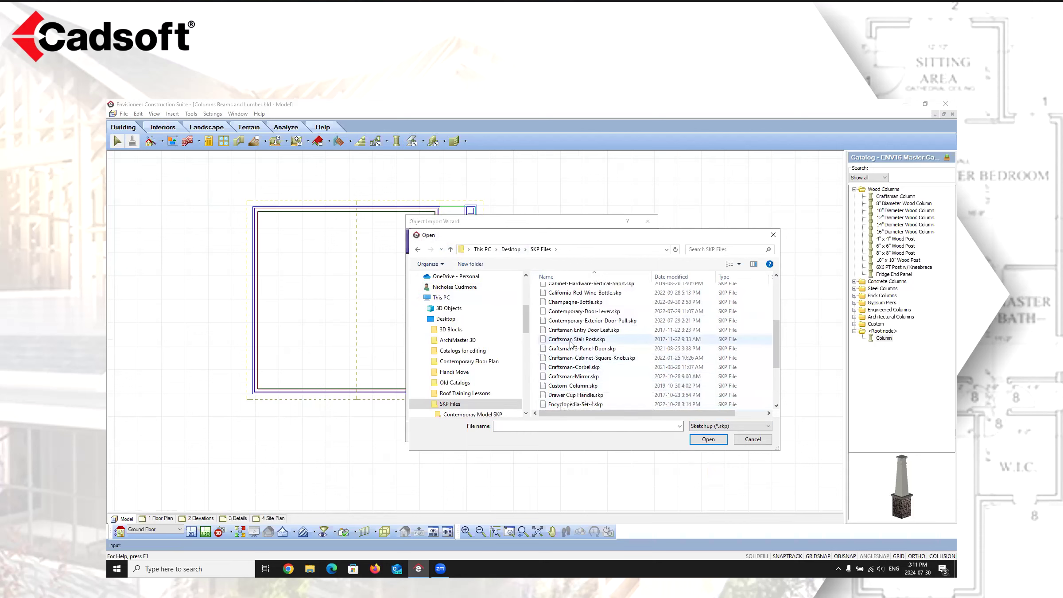
pyautogui.click(572, 386)
pyautogui.click(701, 437)
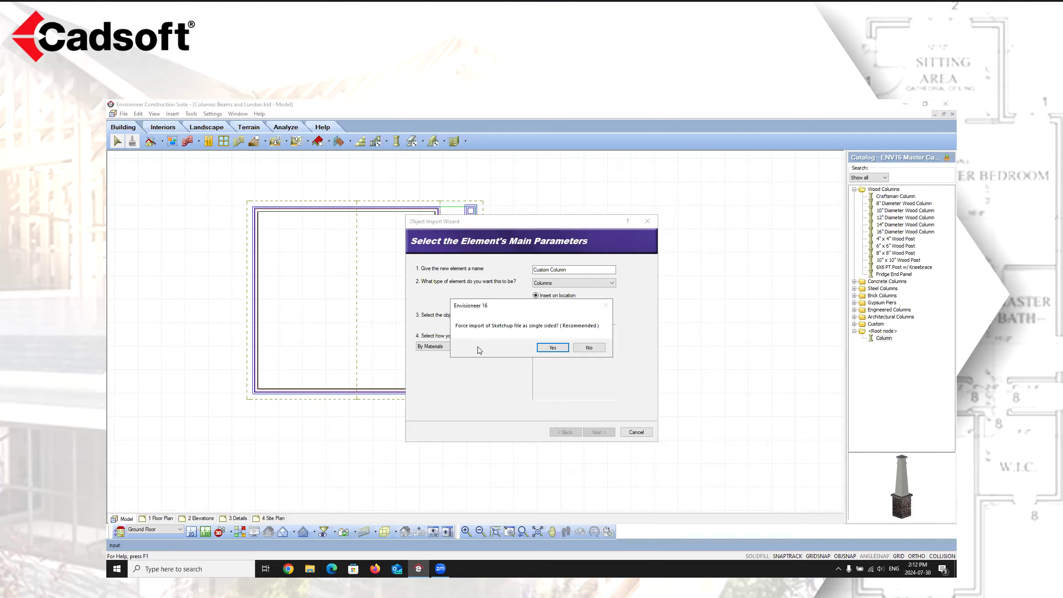
pyautogui.click(552, 348)
pyautogui.moveTo(576, 366); pyautogui.dragTo(584, 376)
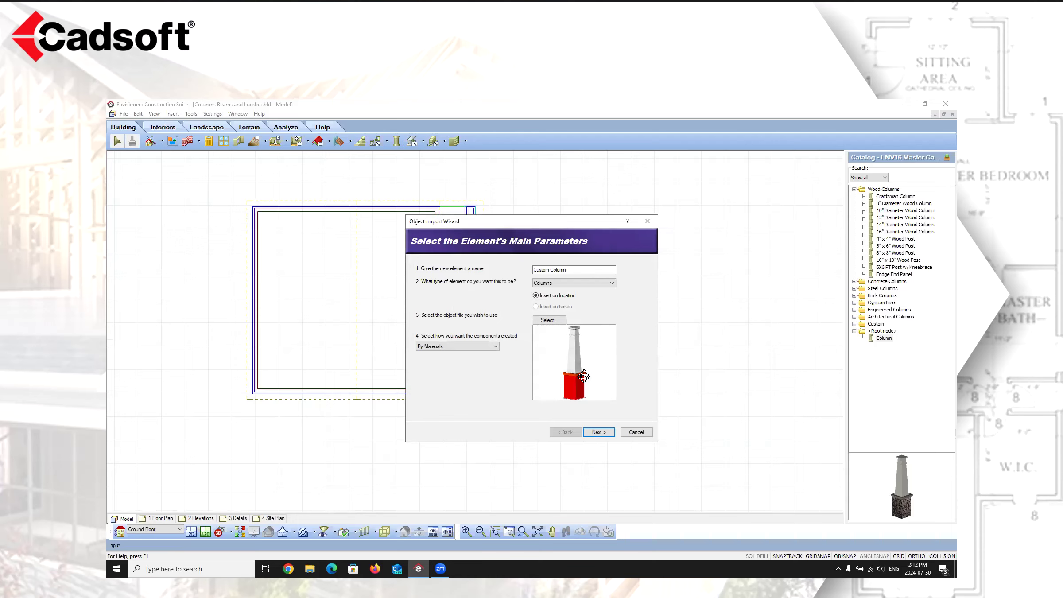
# - Try tilting the column in the orientation stage, return it to upright, and continue to the 3D component visibility settings
pyautogui.click(604, 433)
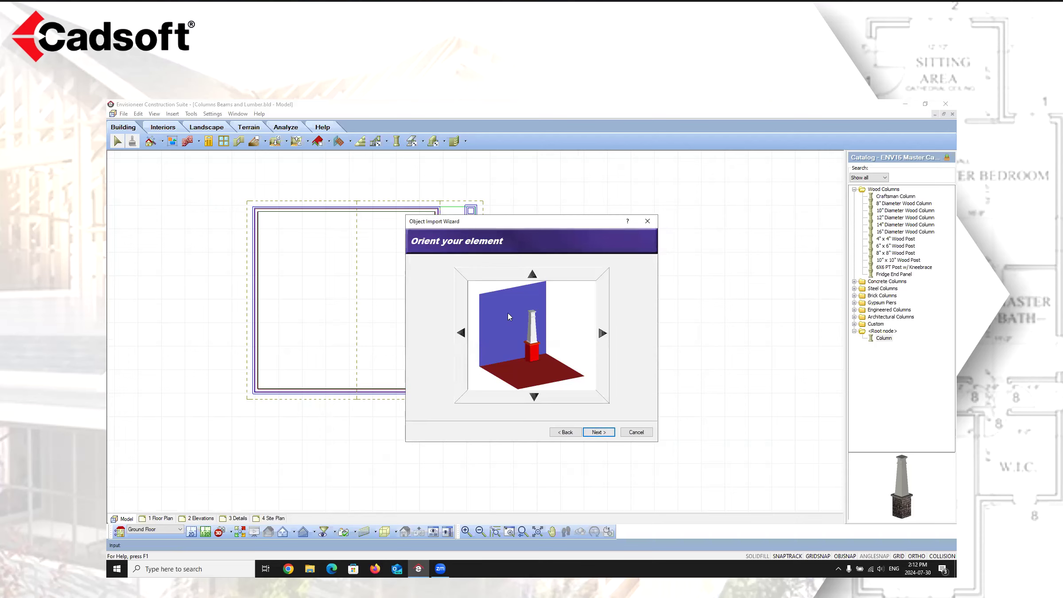
pyautogui.click(535, 398)
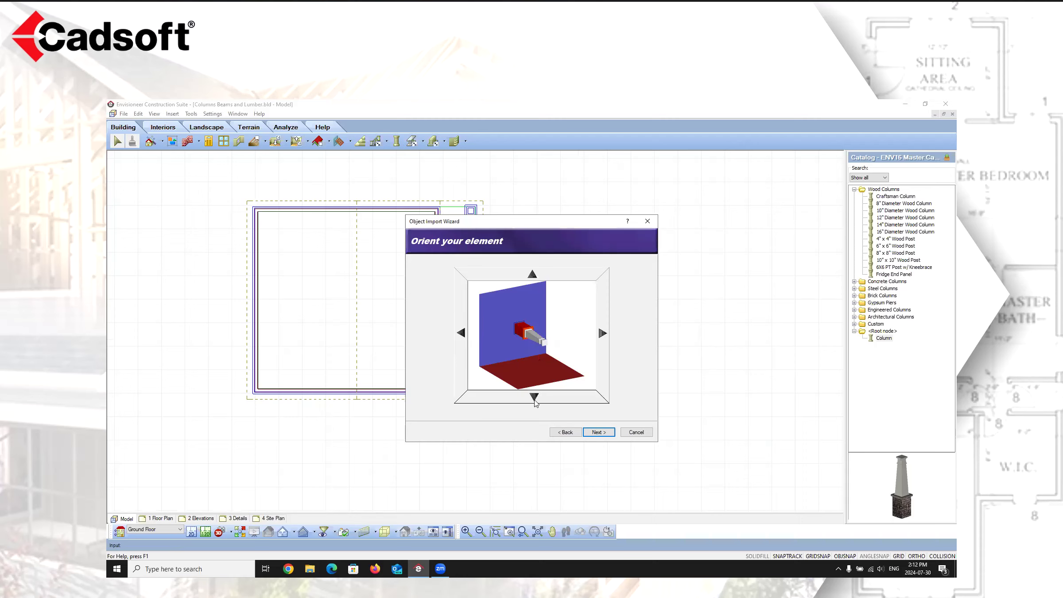
pyautogui.click(533, 275)
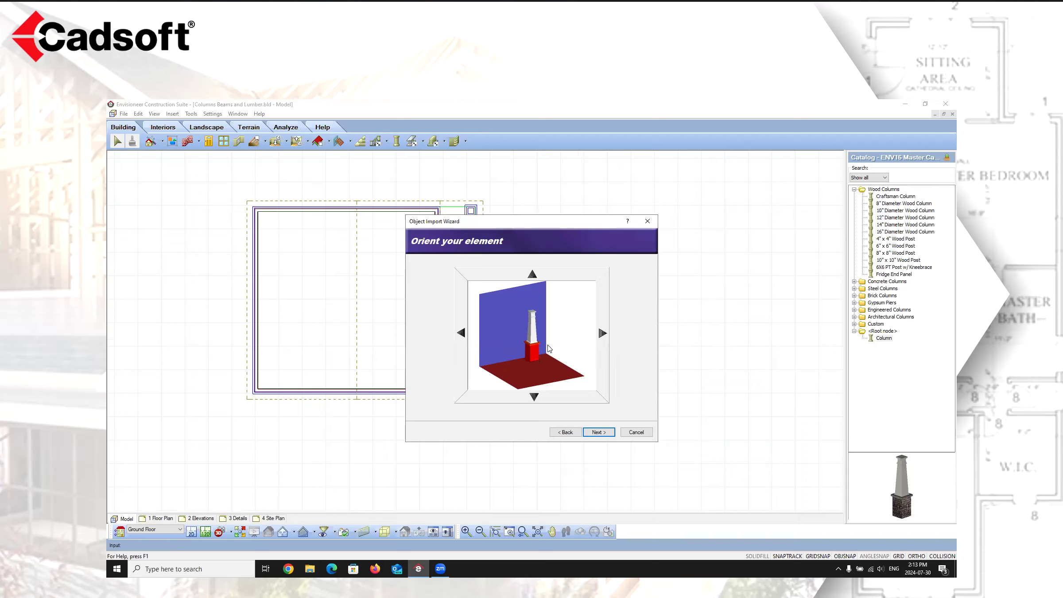
pyautogui.click(604, 434)
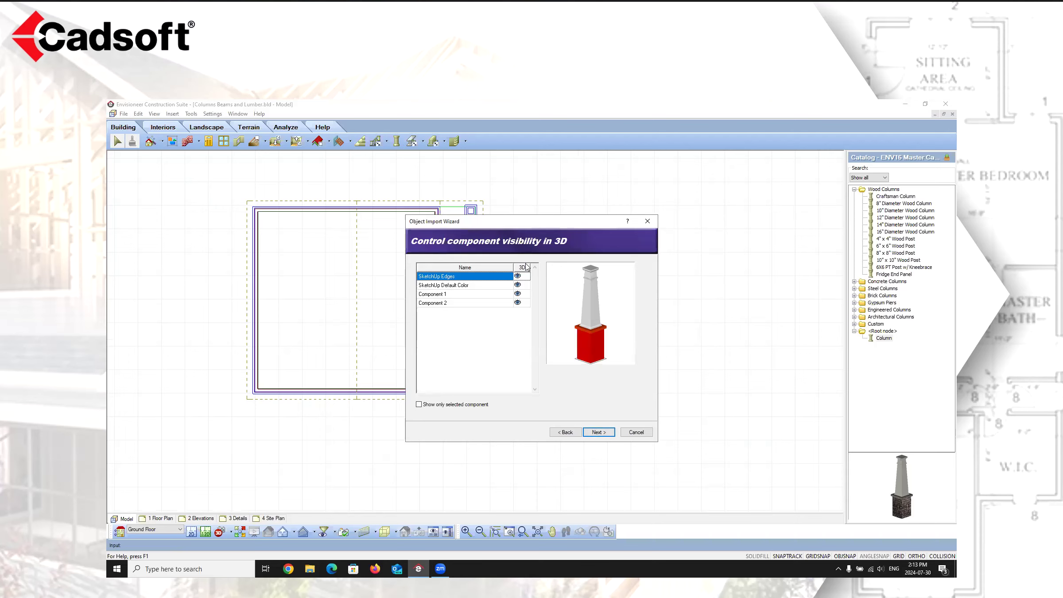
# - Hide the SketchUp Edges component in 3D and rename it 2D Plan
pyautogui.click(517, 276)
pyautogui.moveTo(582, 324); pyautogui.dragTo(583, 317)
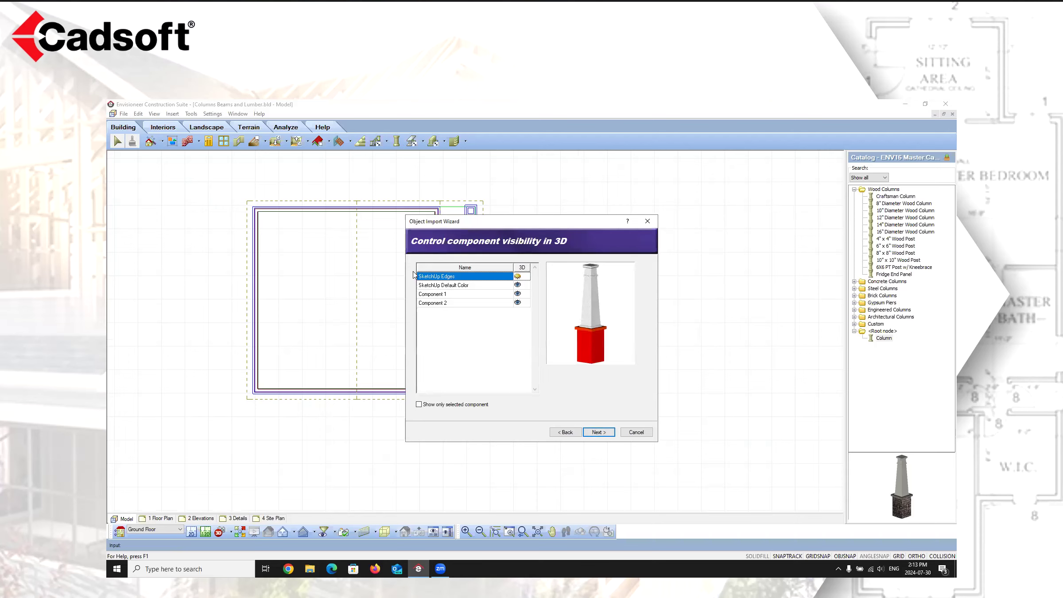
pyautogui.moveTo(587, 328); pyautogui.dragTo(582, 335)
pyautogui.click(460, 276)
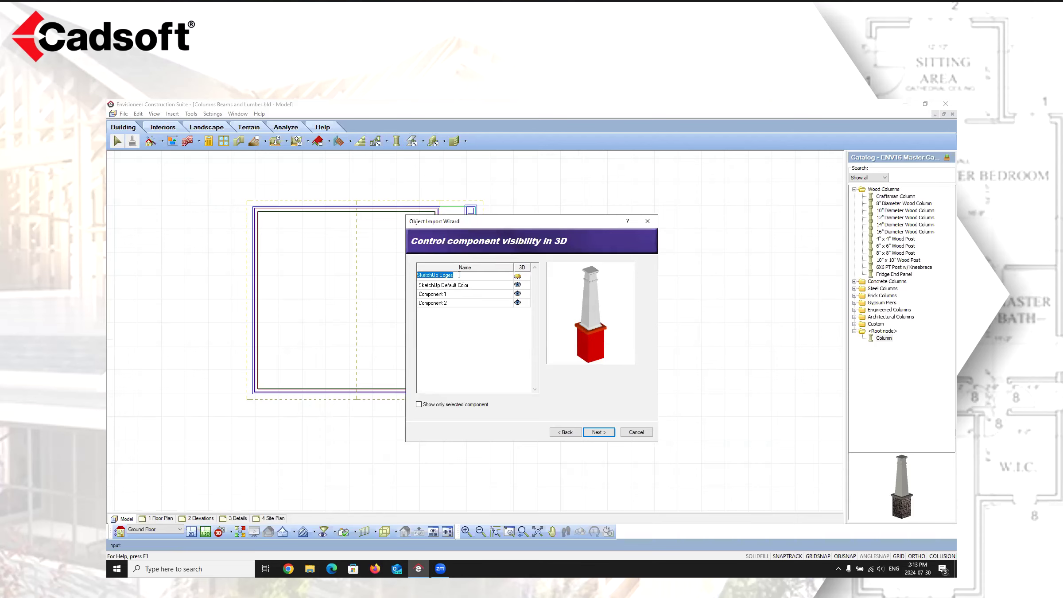
pyautogui.write('2D Pla')
pyautogui.press('BackSpace')
pyautogui.write('la')
# - Toggle the SketchUp Default Color component's 3D visibility to identify its part, leave it shown, and rename it Column
pyautogui.click(477, 286)
pyautogui.click(515, 286)
pyautogui.click(514, 287)
pyautogui.click(520, 286)
pyautogui.click(520, 286)
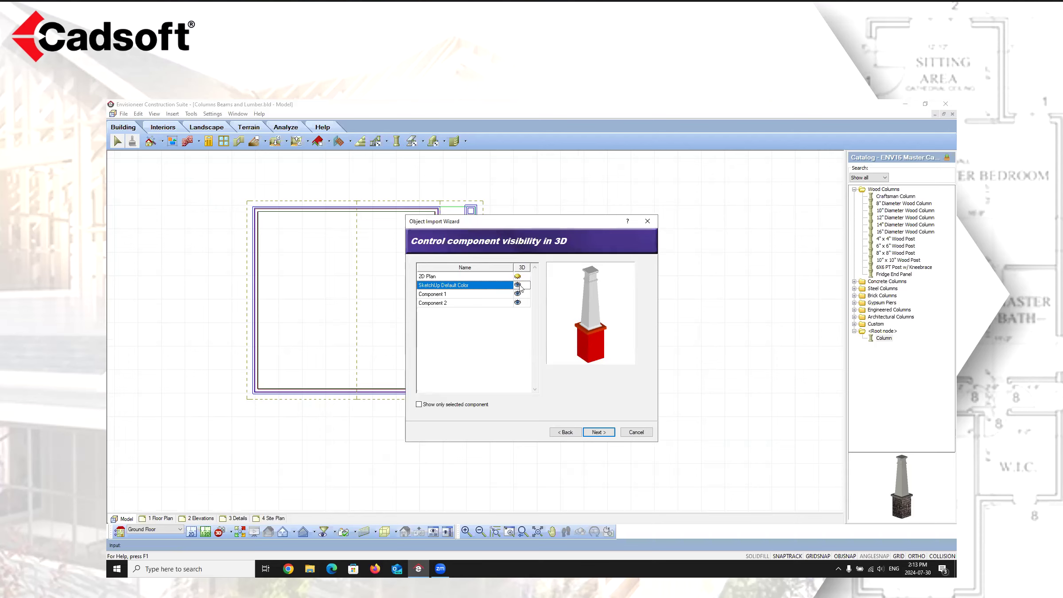
pyautogui.click(495, 284)
pyautogui.write('Column')
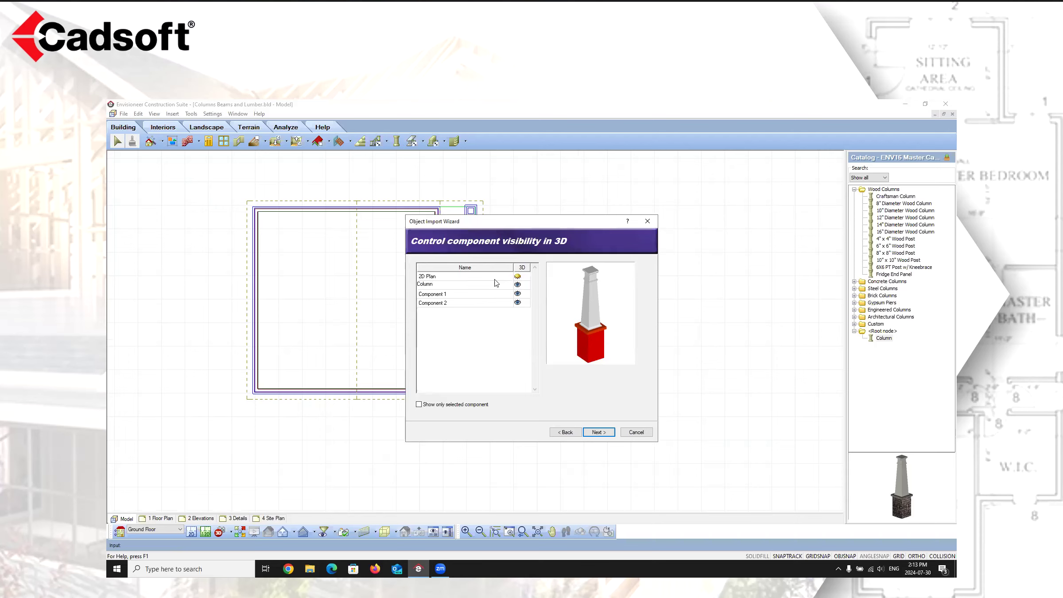
# - Toggle Component 1's 3D visibility to identify its part, leave it shown, and rename it Base
pyautogui.click(461, 295)
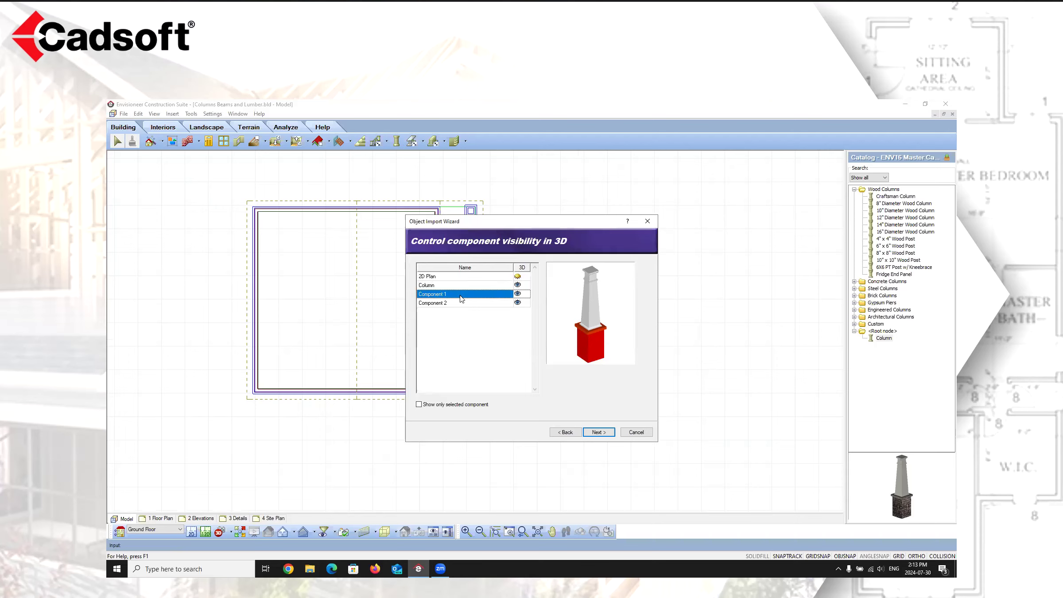
pyautogui.click(518, 294)
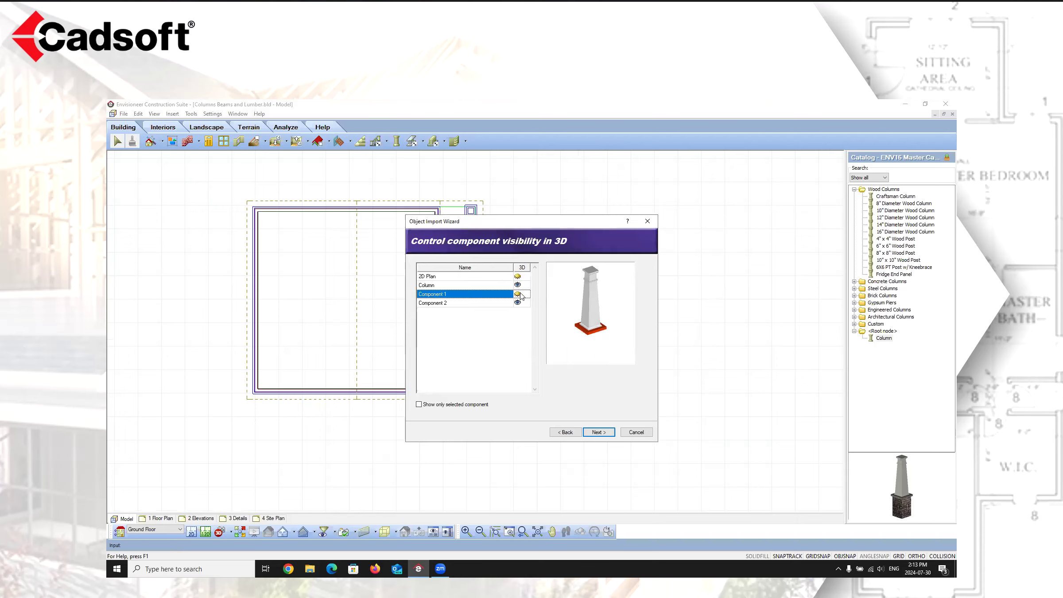
pyautogui.click(518, 294)
pyautogui.click(488, 295)
pyautogui.write('Base')
# - Identify Component 2 by toggling its 3D visibility, rename it Cap, and continue to the plan view visibility settings
pyautogui.click(461, 303)
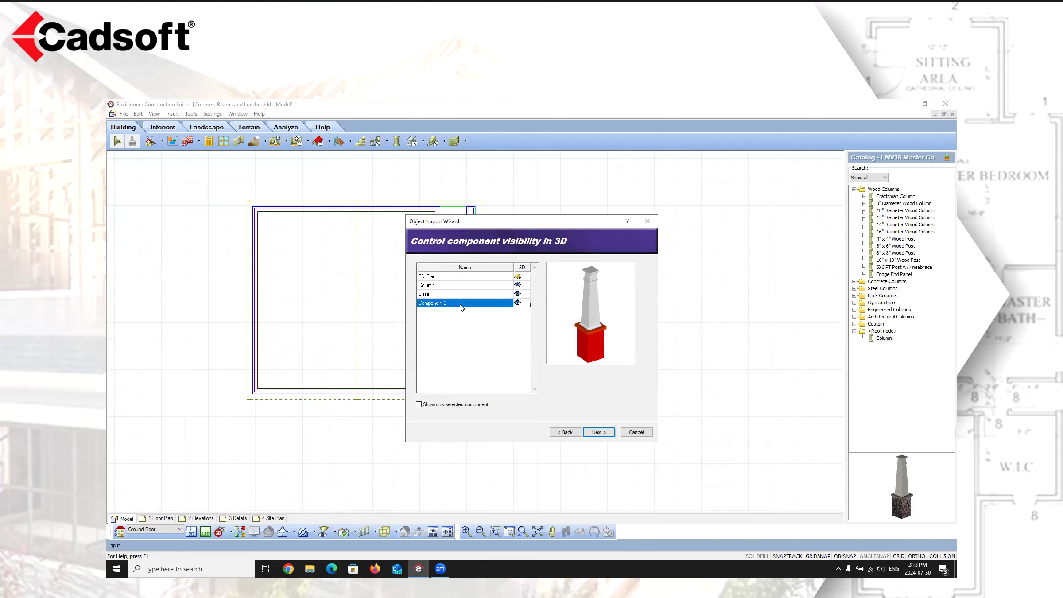
pyautogui.click(518, 303)
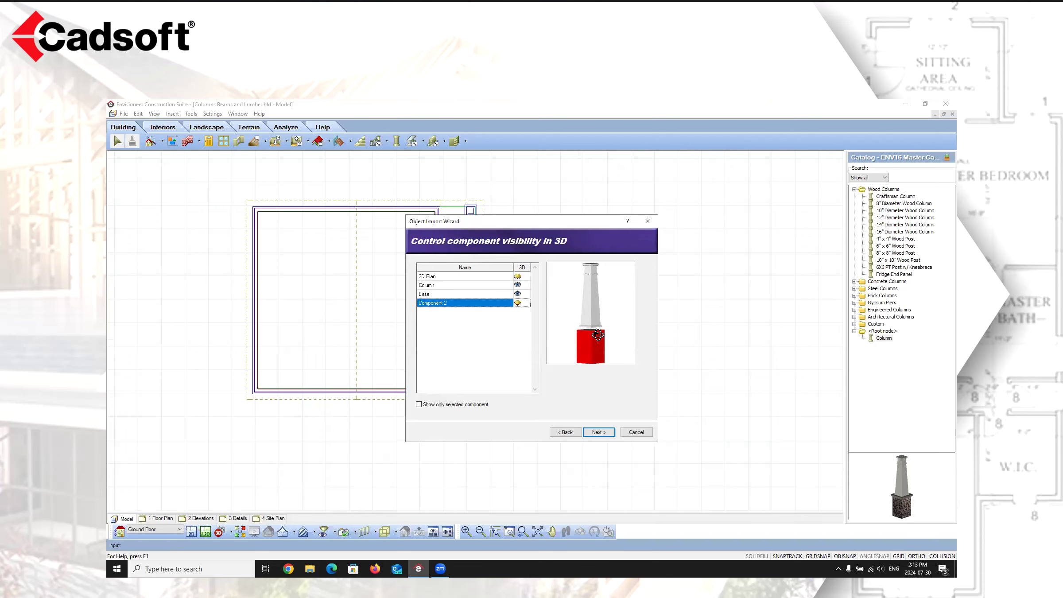
pyautogui.click(518, 303)
pyautogui.click(518, 302)
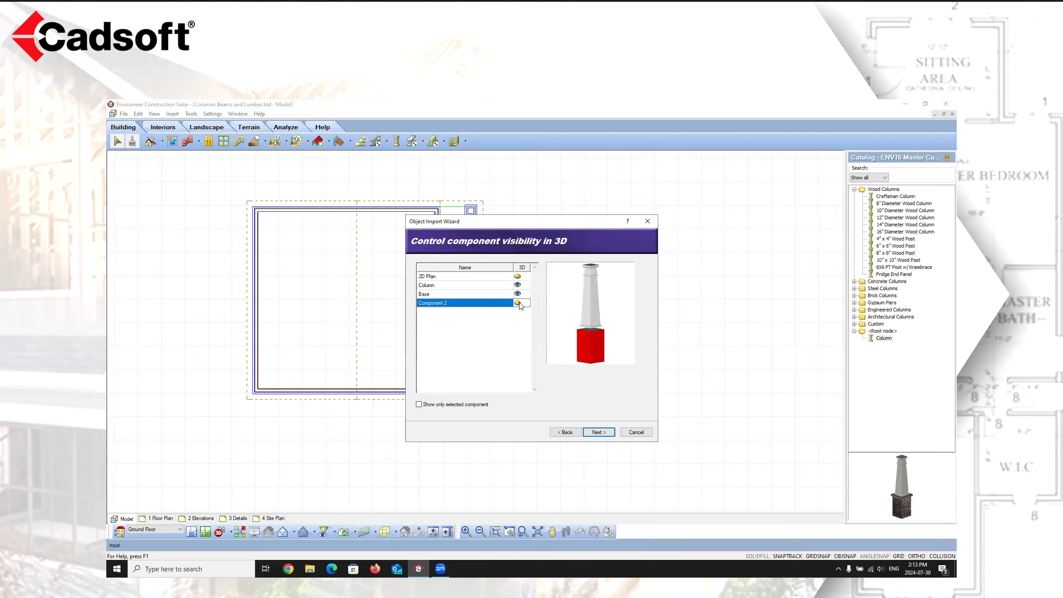
pyautogui.write('Cap')
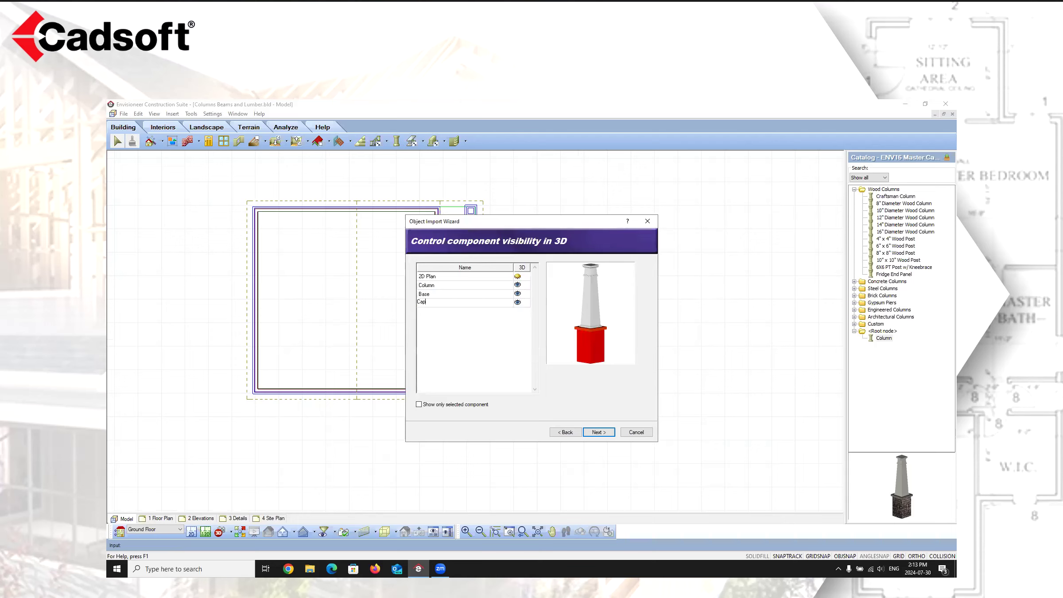
pyautogui.click(599, 432)
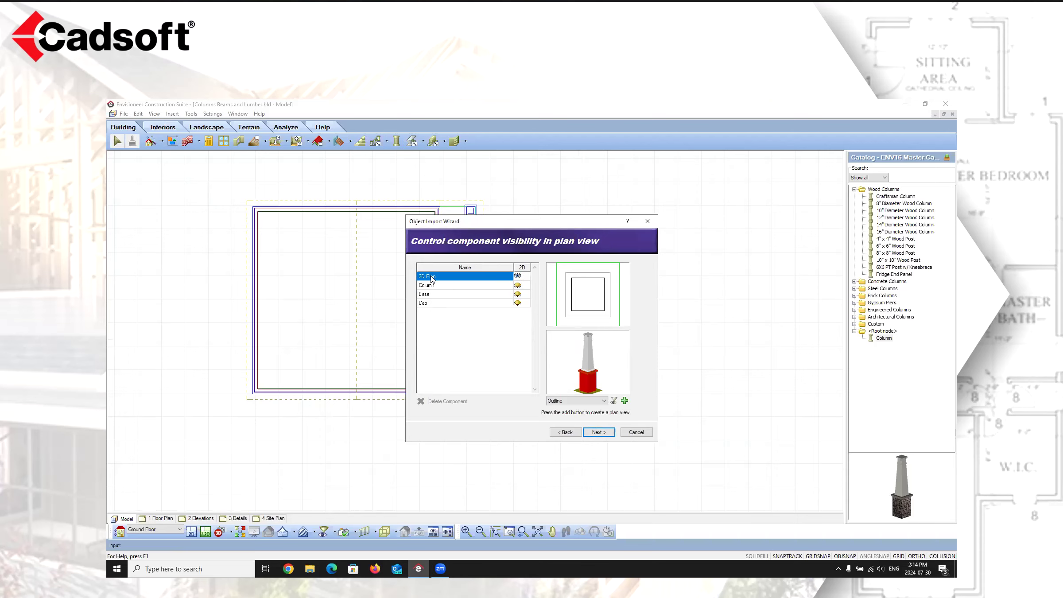
# - Finish the import with only the 2D Plan component shown in plan view, and place the Custom Column in open space beyond the porch
pyautogui.click(605, 401)
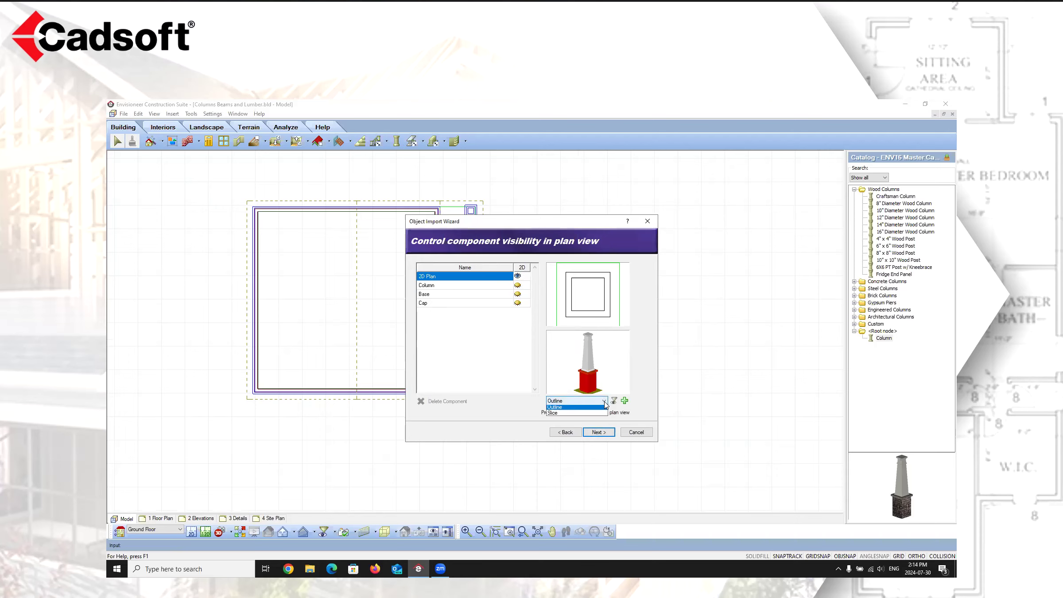
pyautogui.click(604, 402)
pyautogui.click(625, 400)
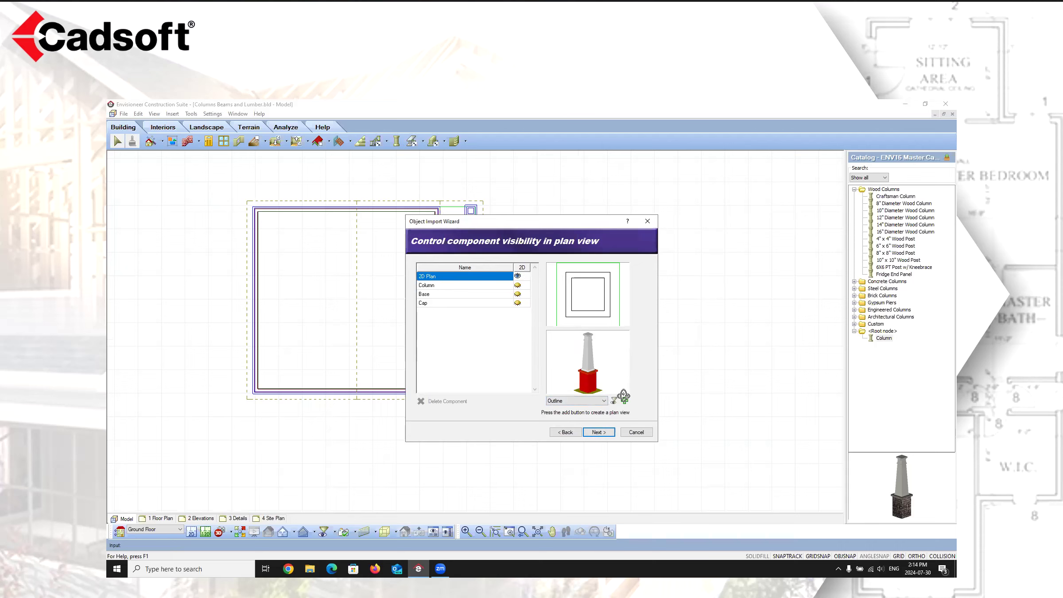
pyautogui.click(598, 434)
pyautogui.click(599, 433)
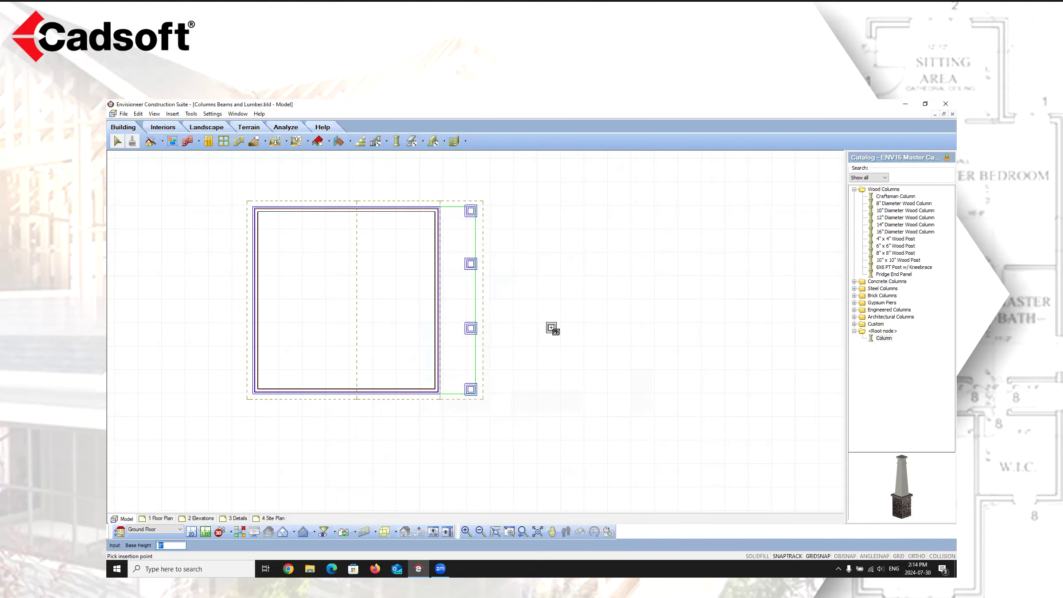
pyautogui.click(549, 327)
pyautogui.scroll(5, 562, 345)
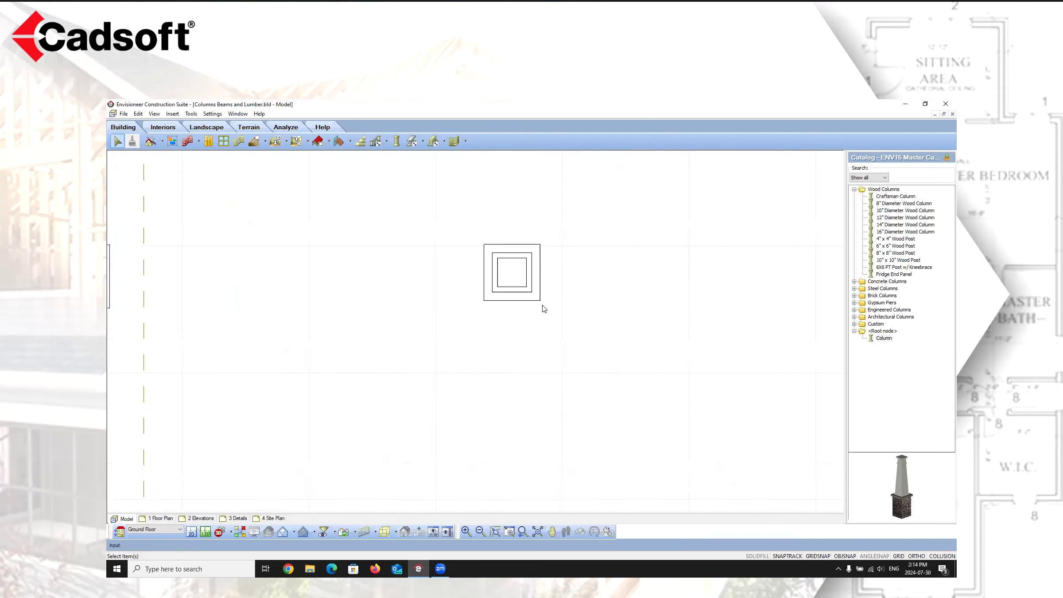
# - Open the placed Custom Column's appearance properties and examine the material assigned to its 2D Plan component
pyautogui.doubleClick(532, 289)
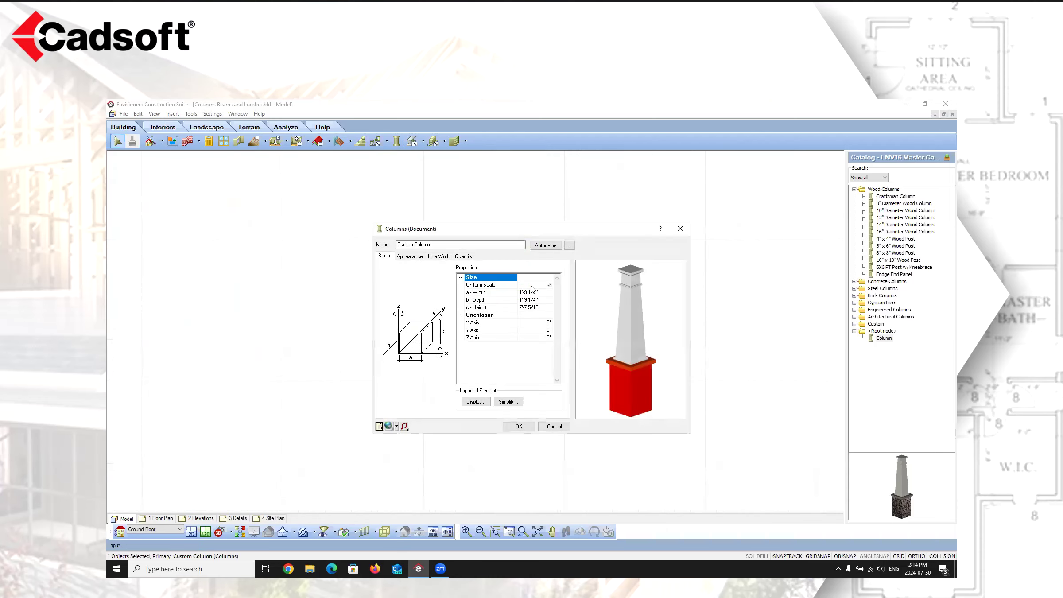
pyautogui.click(416, 259)
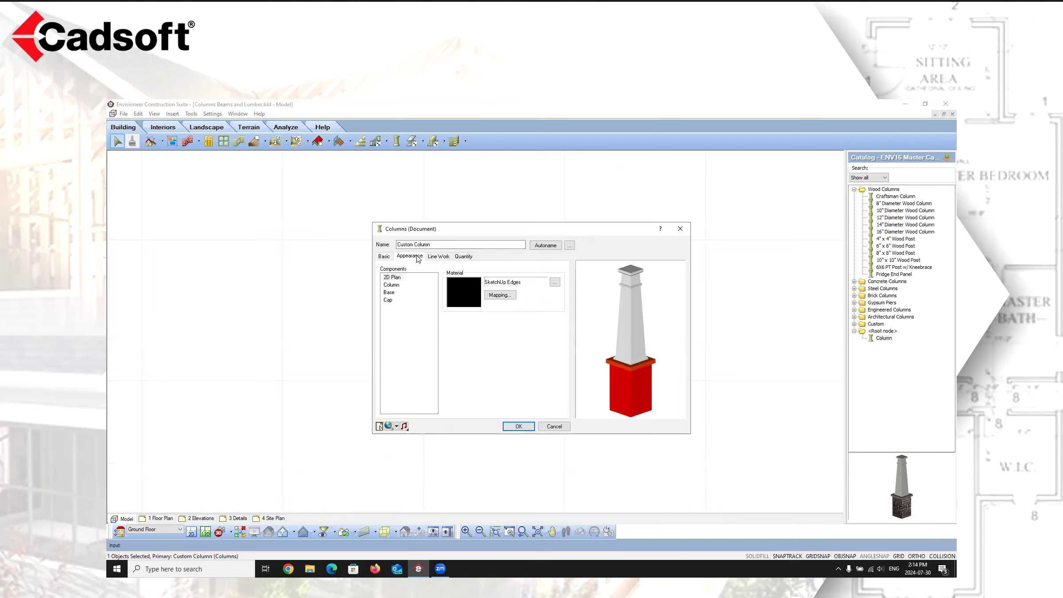
pyautogui.click(395, 278)
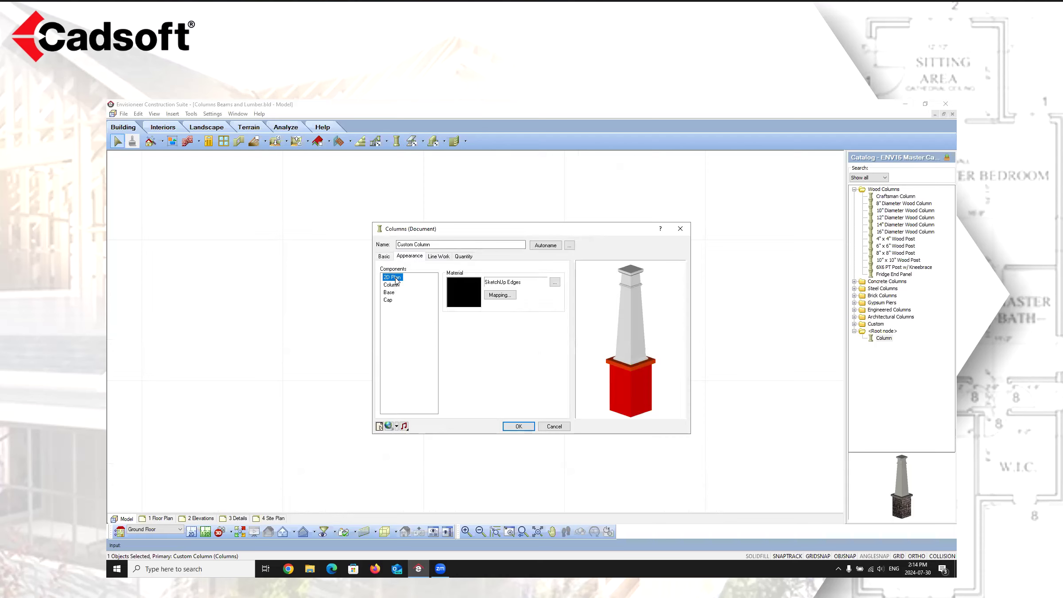
pyautogui.click(466, 299)
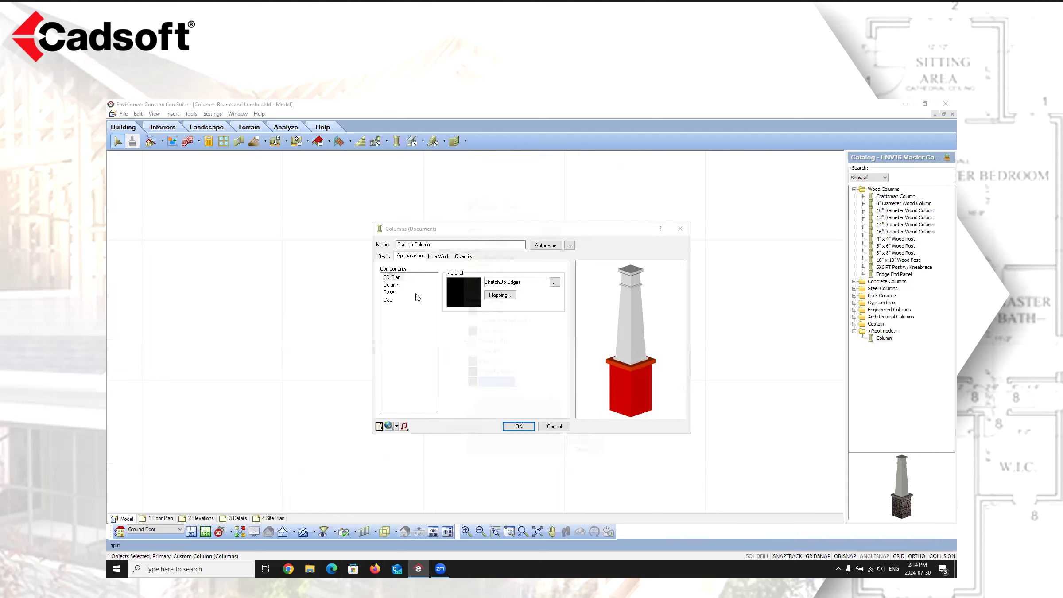
# - Assign the Beige material from the Colors group to the Custom Column's 2D Plan component
pyautogui.scroll(10, 481, 281)
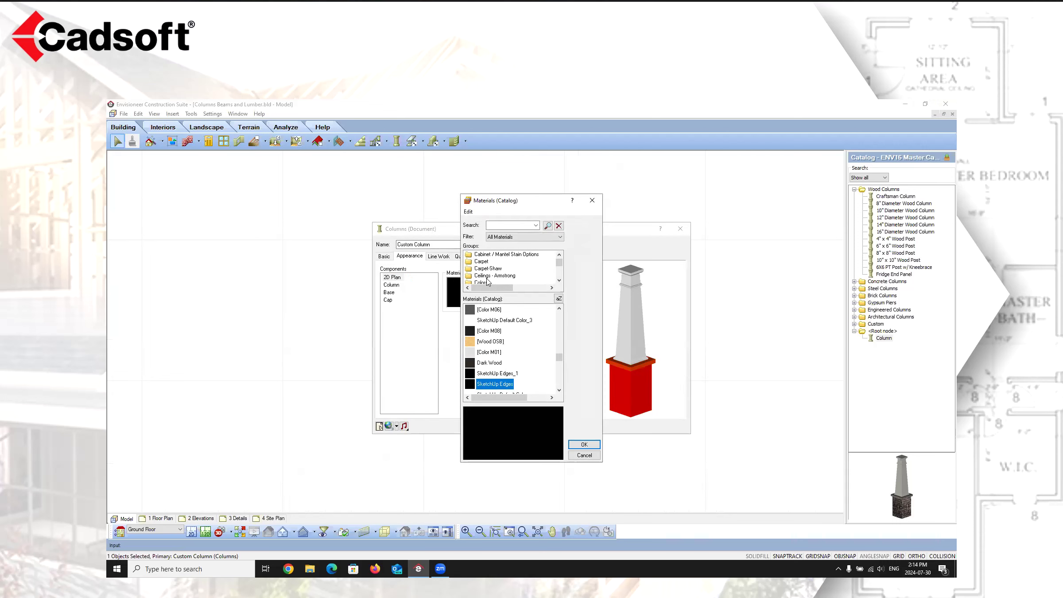
pyautogui.click(484, 282)
pyautogui.click(484, 320)
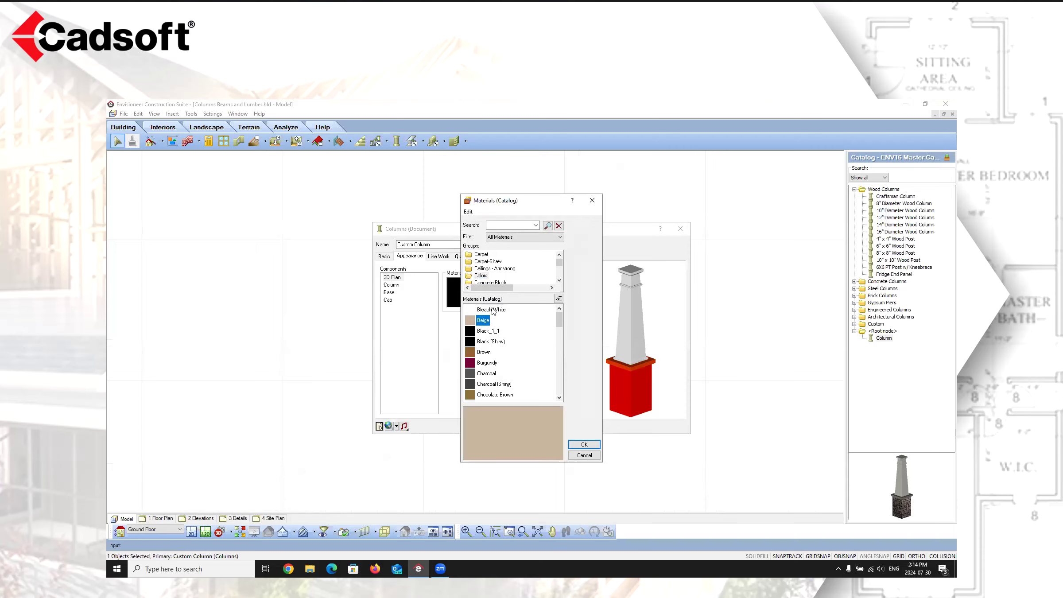
pyautogui.click(469, 310)
pyautogui.click(584, 445)
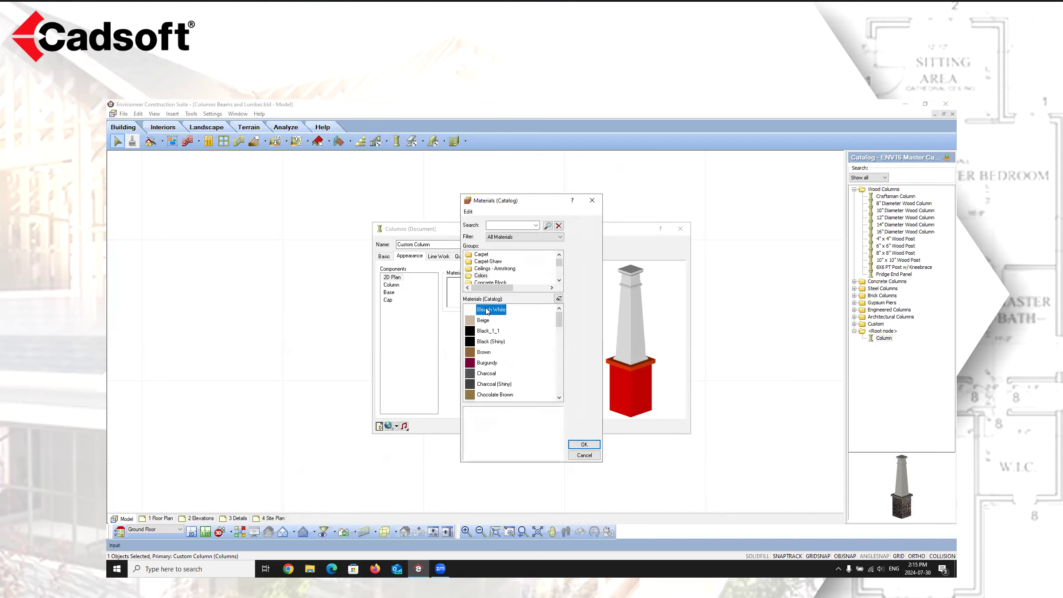
pyautogui.click(484, 320)
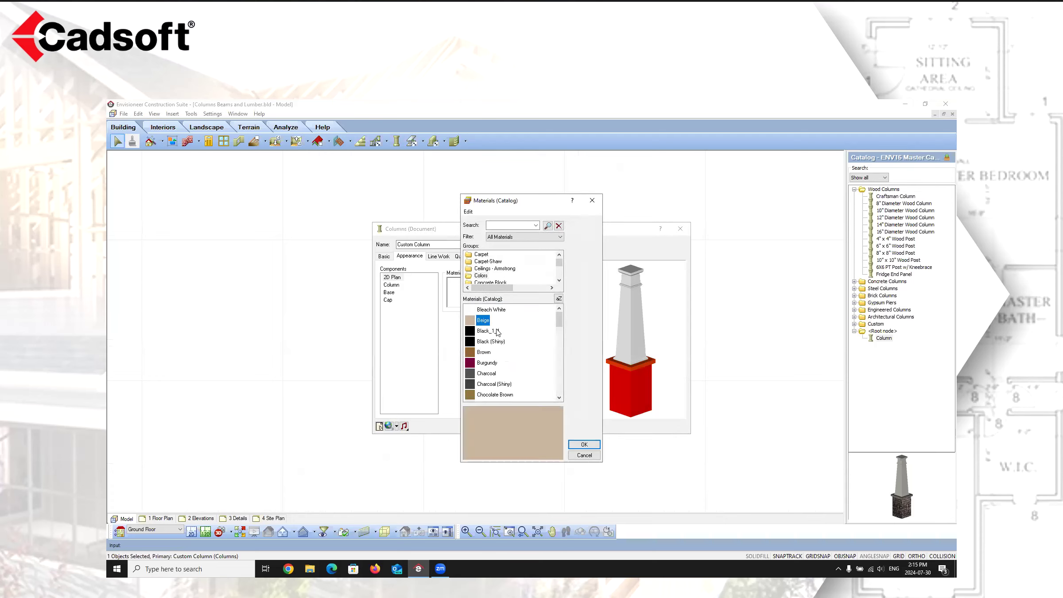
pyautogui.click(588, 444)
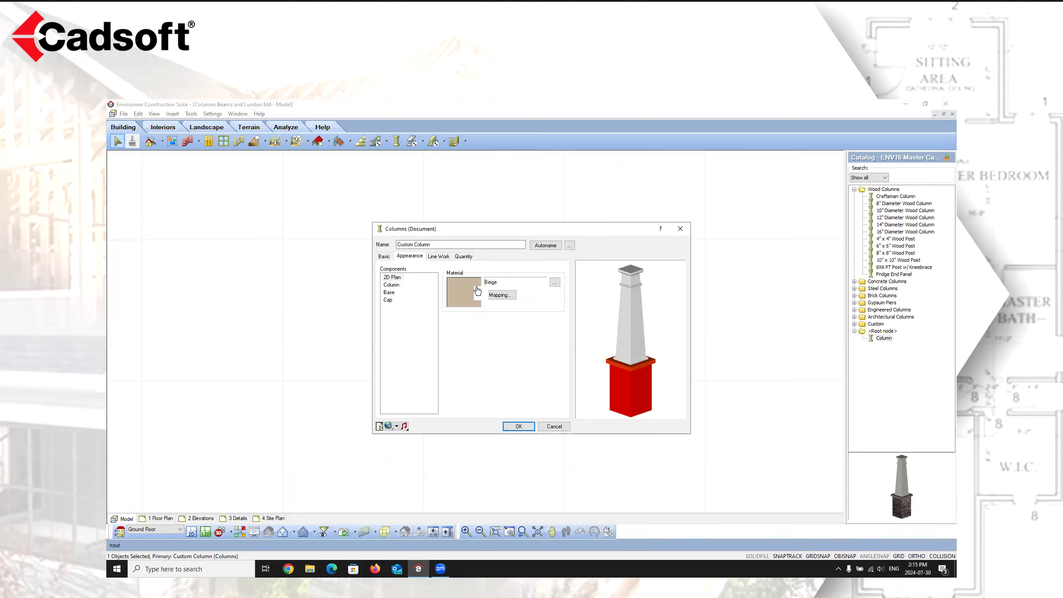
# - Assign SEASHELL-OC-120 from the Benjamin Moore Off-White Colors paint group to the Column component
pyautogui.click(390, 285)
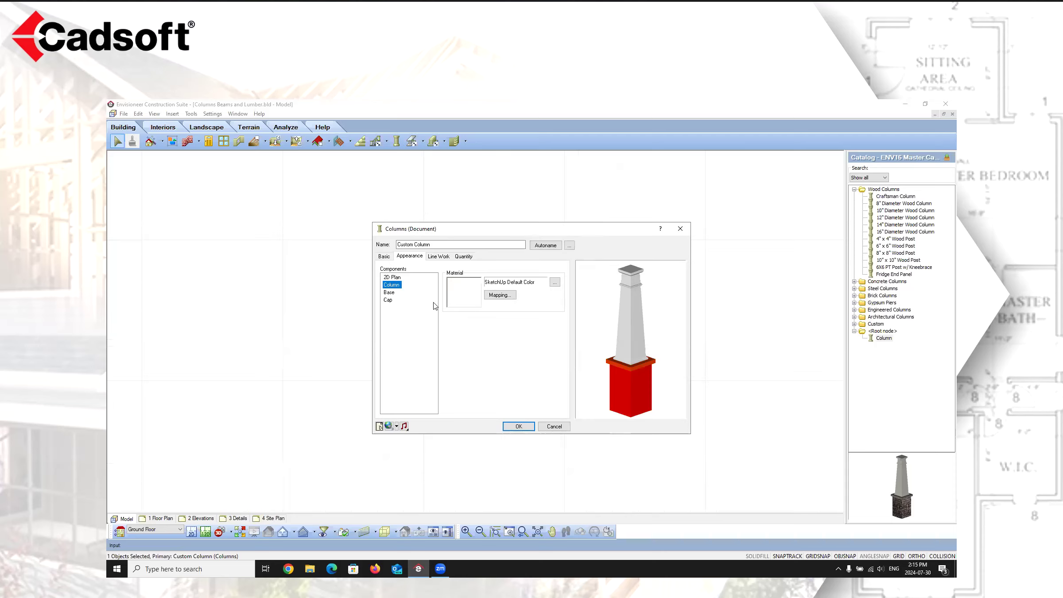
pyautogui.click(459, 293)
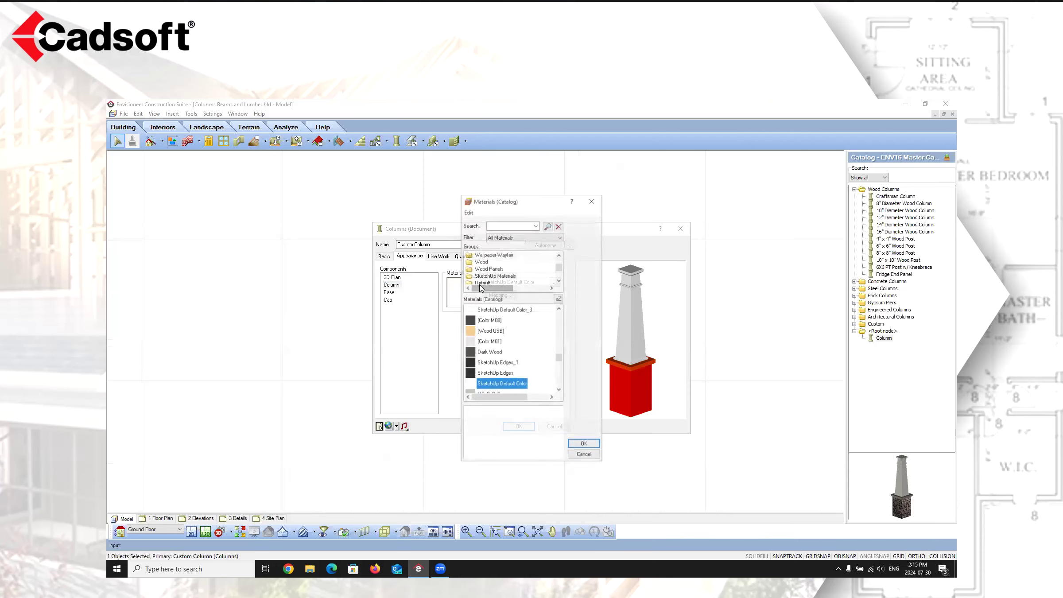
pyautogui.scroll(-3, 489, 275)
pyautogui.scroll(5, 489, 275)
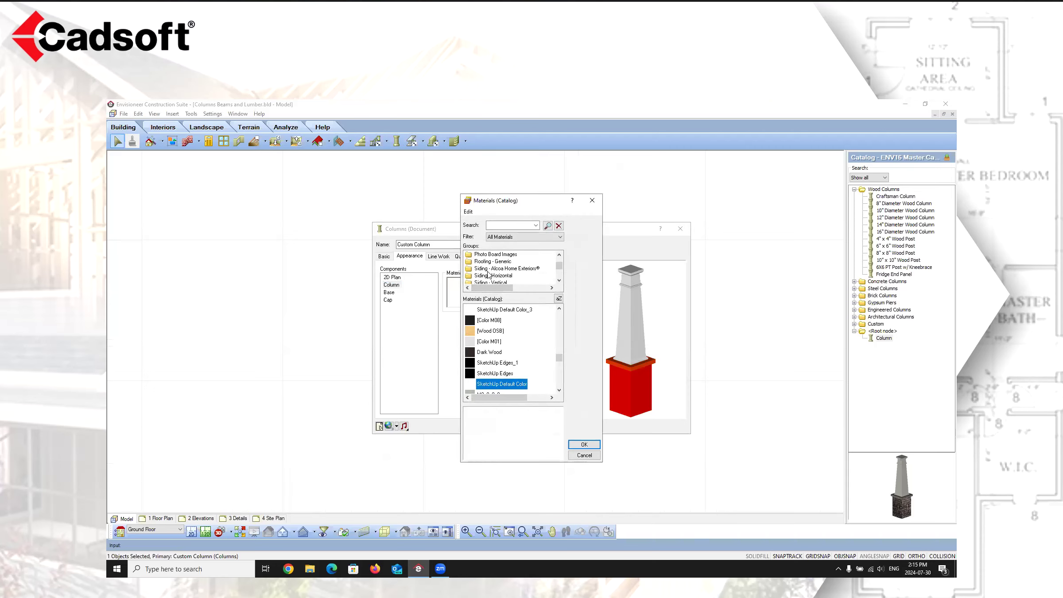
pyautogui.click(518, 255)
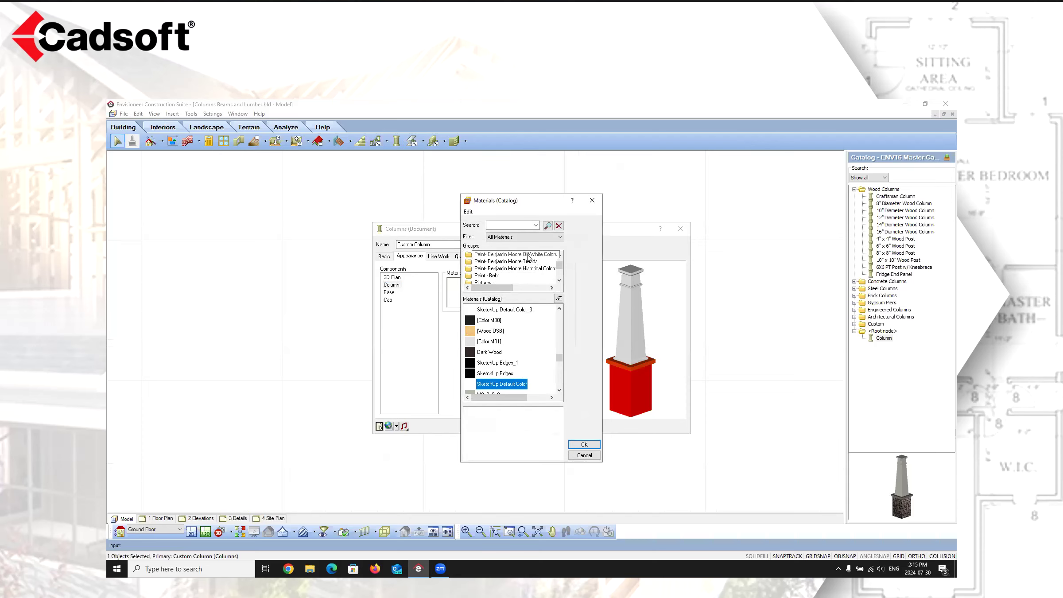
pyautogui.click(472, 321)
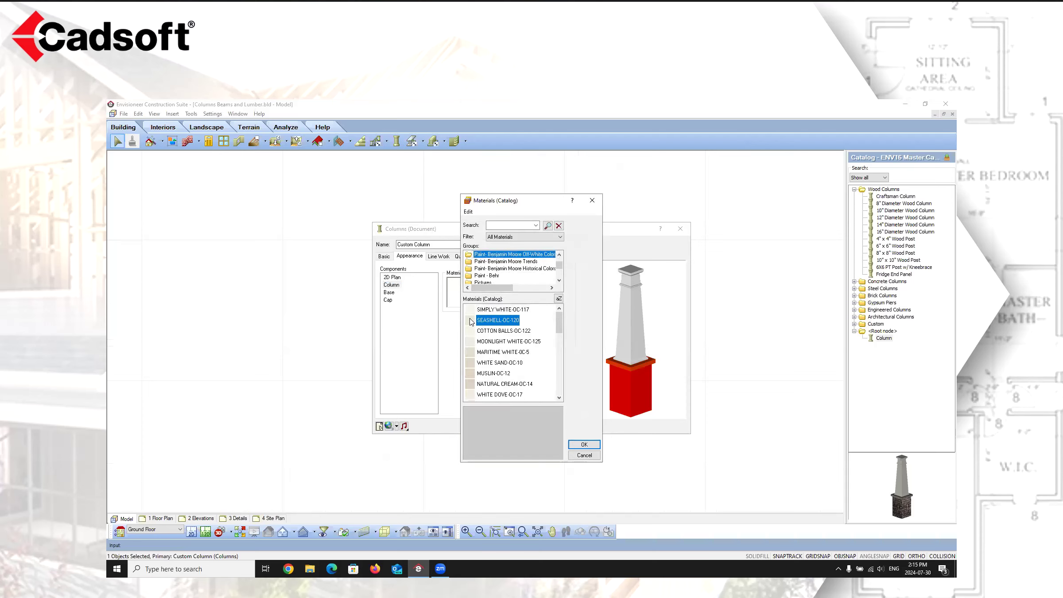
pyautogui.click(584, 445)
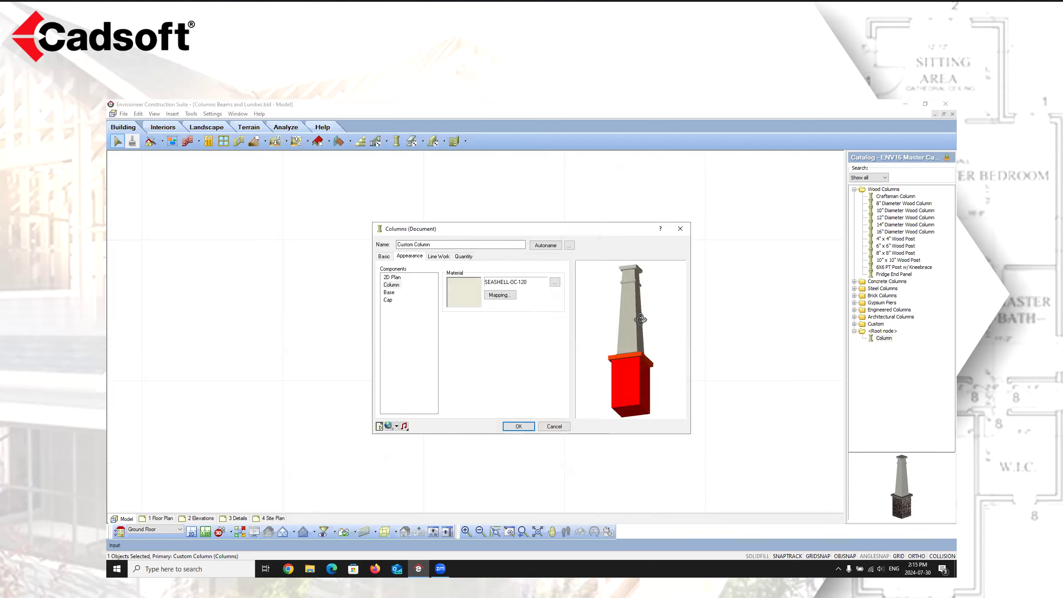
# - Assign the Brick 2 material to the Custom Column's Base component
pyautogui.click(392, 293)
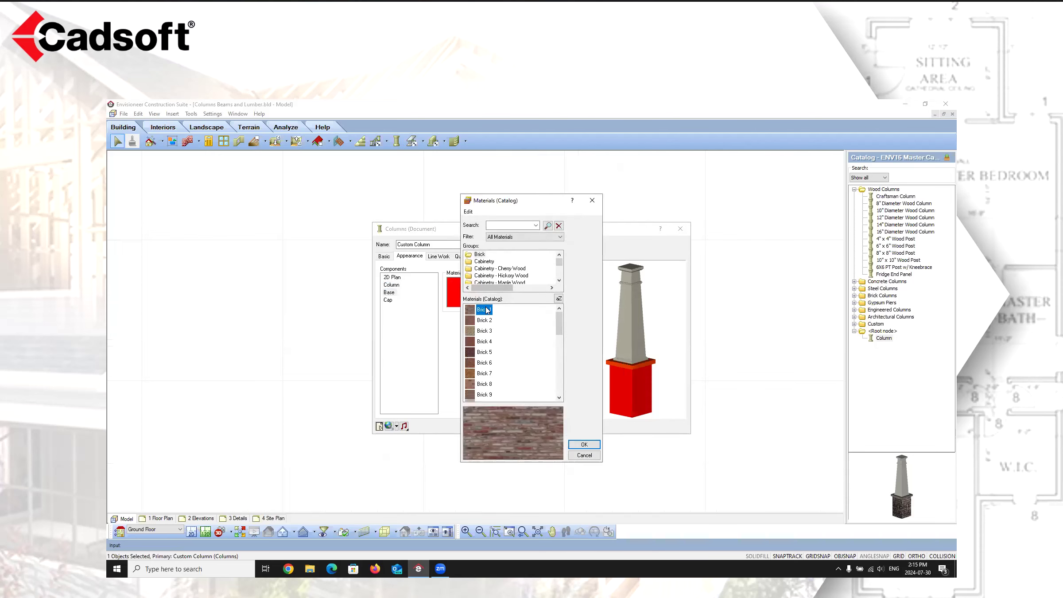
pyautogui.click(483, 320)
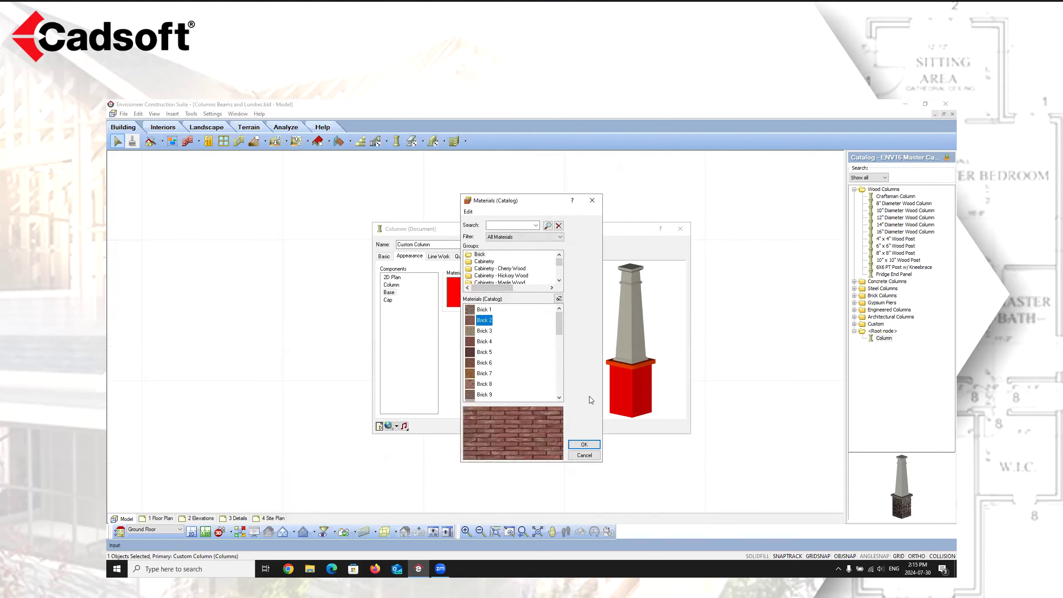
pyautogui.click(584, 444)
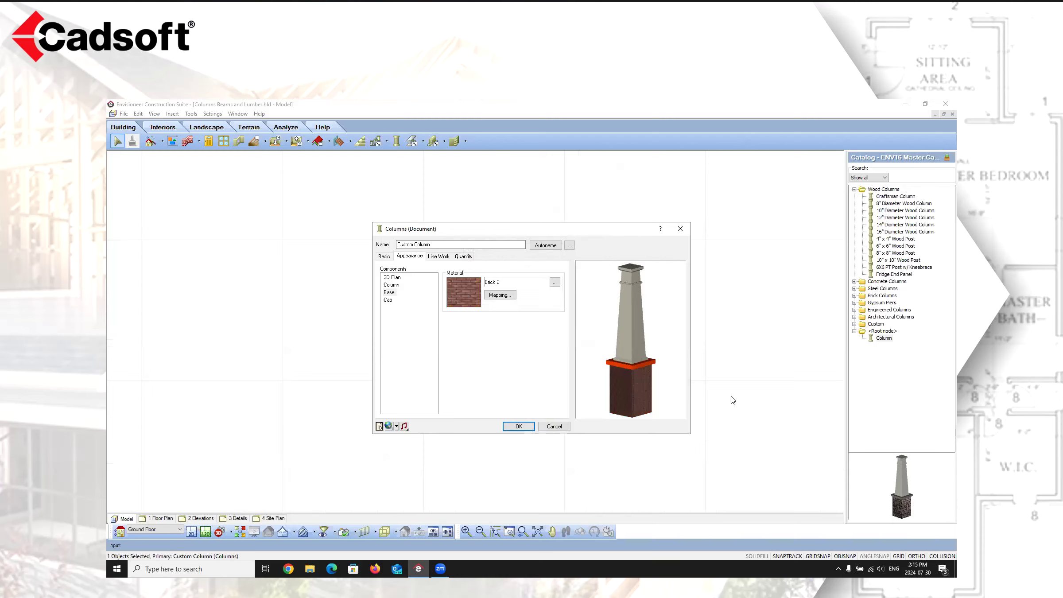
# - Change the Base component's texture mapping to Face and inspect the brick in the 3D preview
pyautogui.click(501, 295)
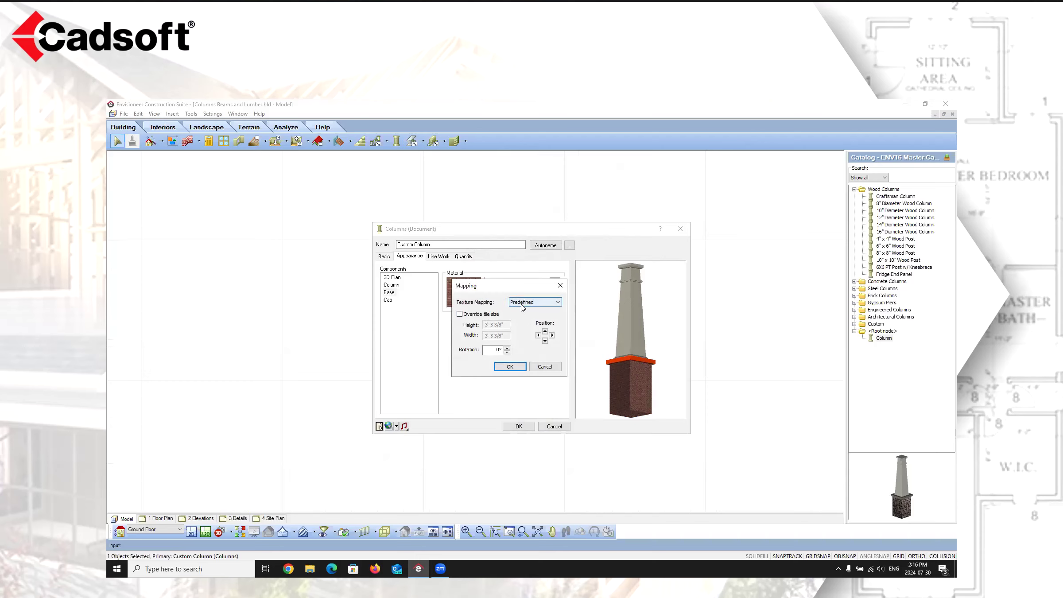
pyautogui.click(558, 302)
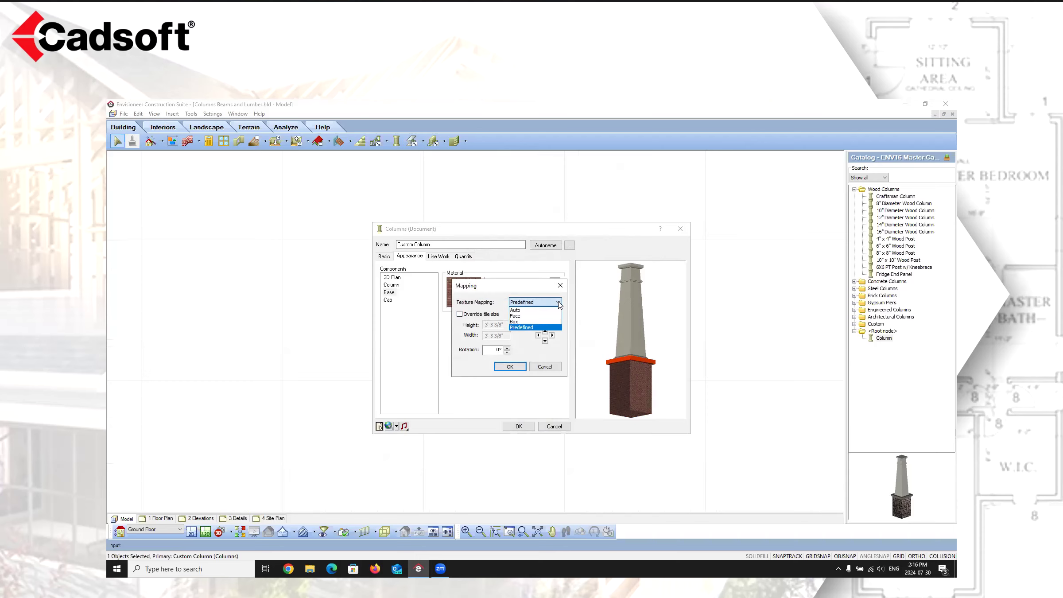
pyautogui.click(516, 315)
pyautogui.click(514, 366)
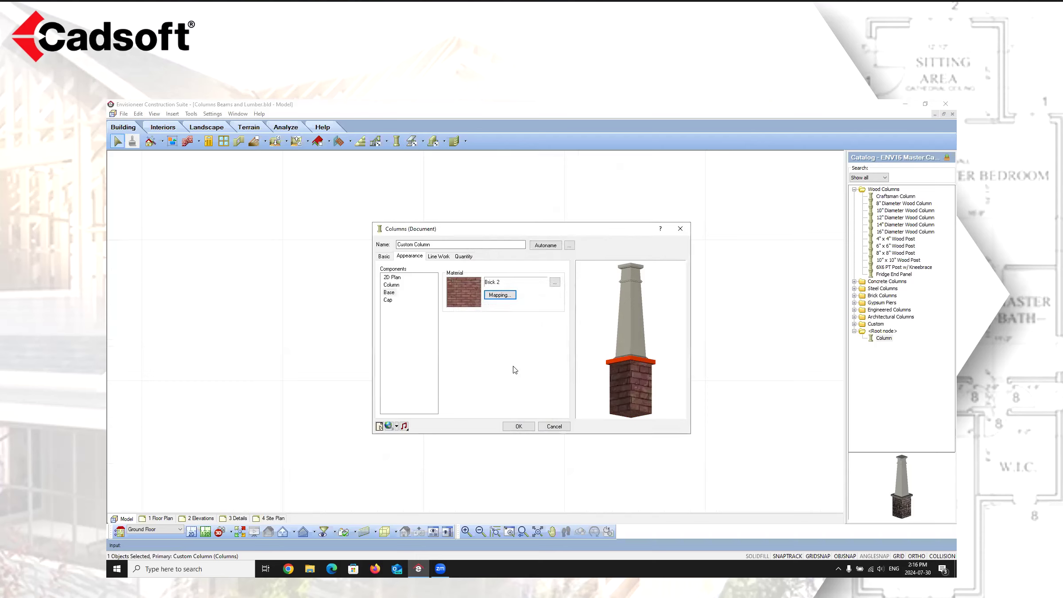
pyautogui.moveTo(628, 344); pyautogui.dragTo(638, 357)
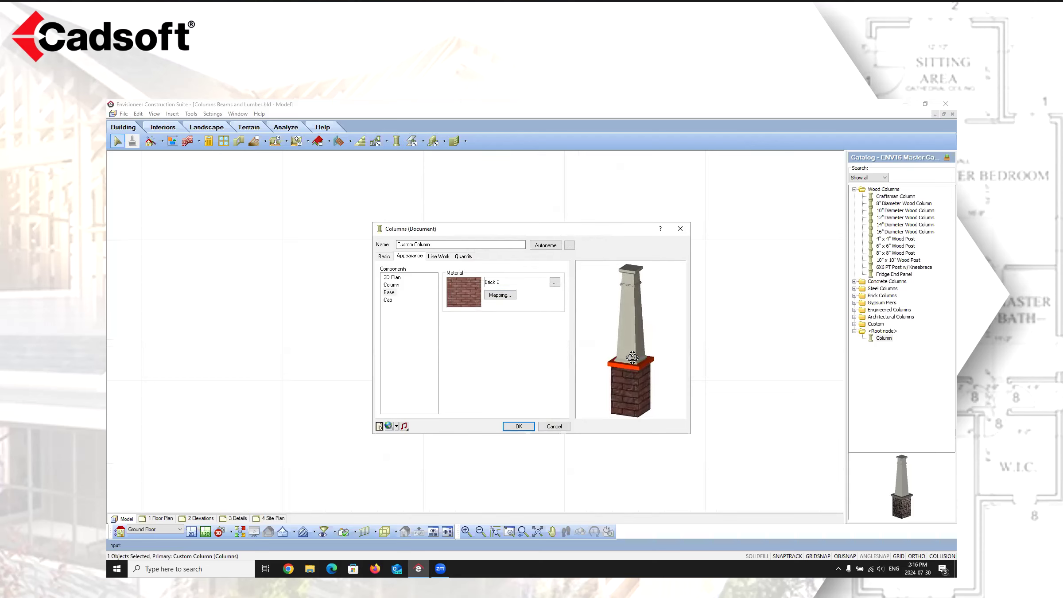
# - Assign Poured Concrete 2 from the Concrete - Generic group to the Cap component
pyautogui.click(388, 300)
pyautogui.click(461, 289)
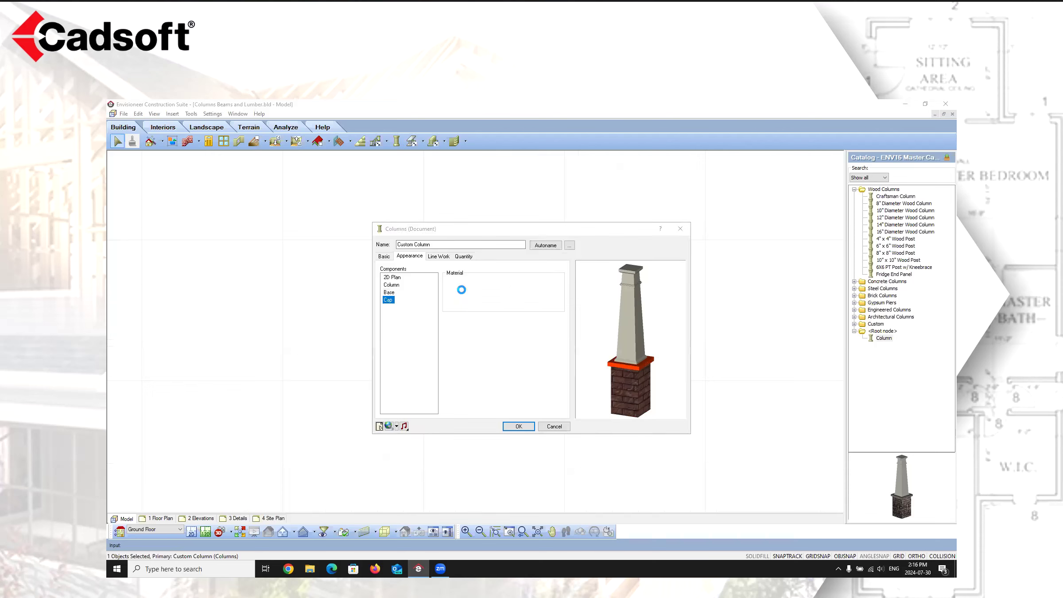
pyautogui.scroll(-3, 482, 272)
pyautogui.click(500, 256)
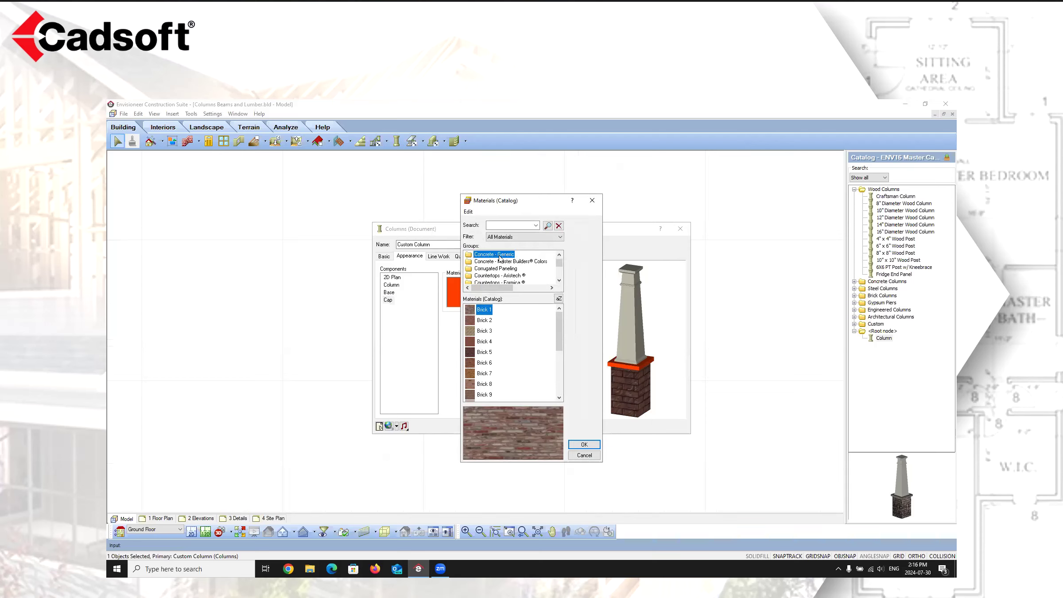
pyautogui.click(584, 443)
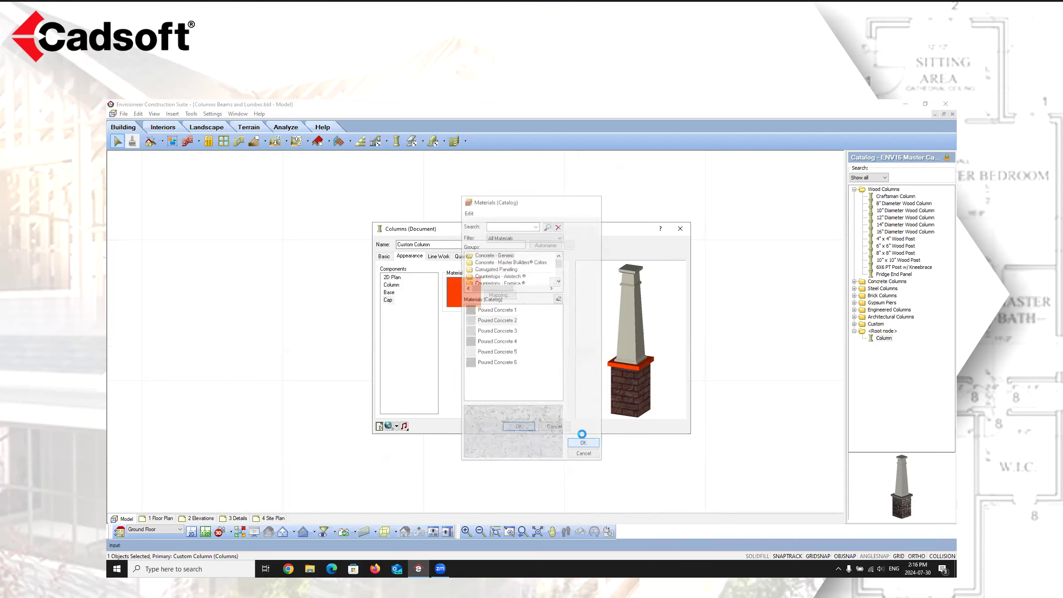
# - Change the Cap component's texture mapping to Face and inspect the concrete in the 3D preview
pyautogui.click(502, 296)
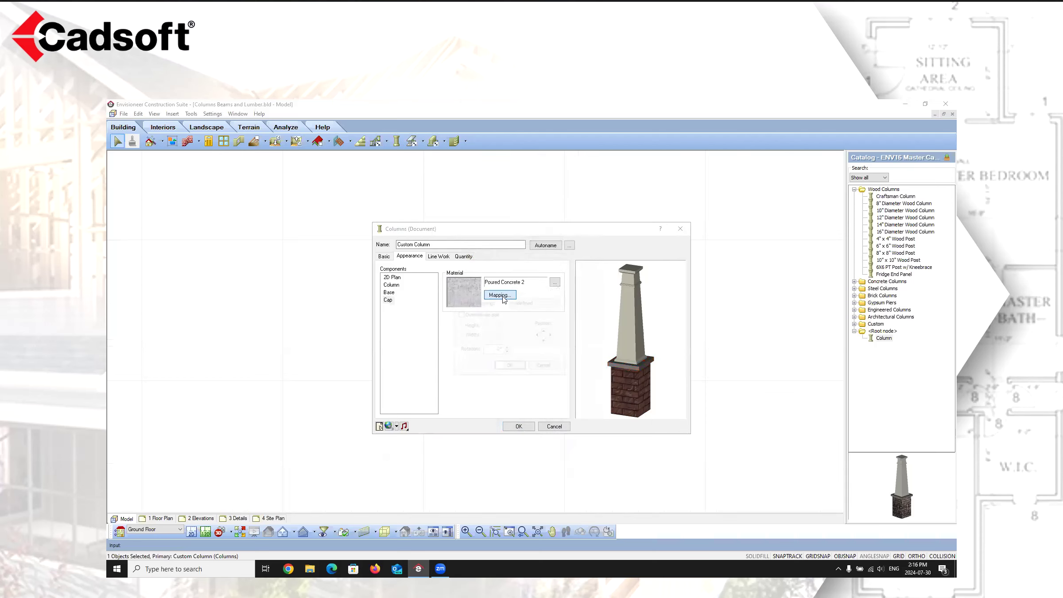
pyautogui.click(543, 303)
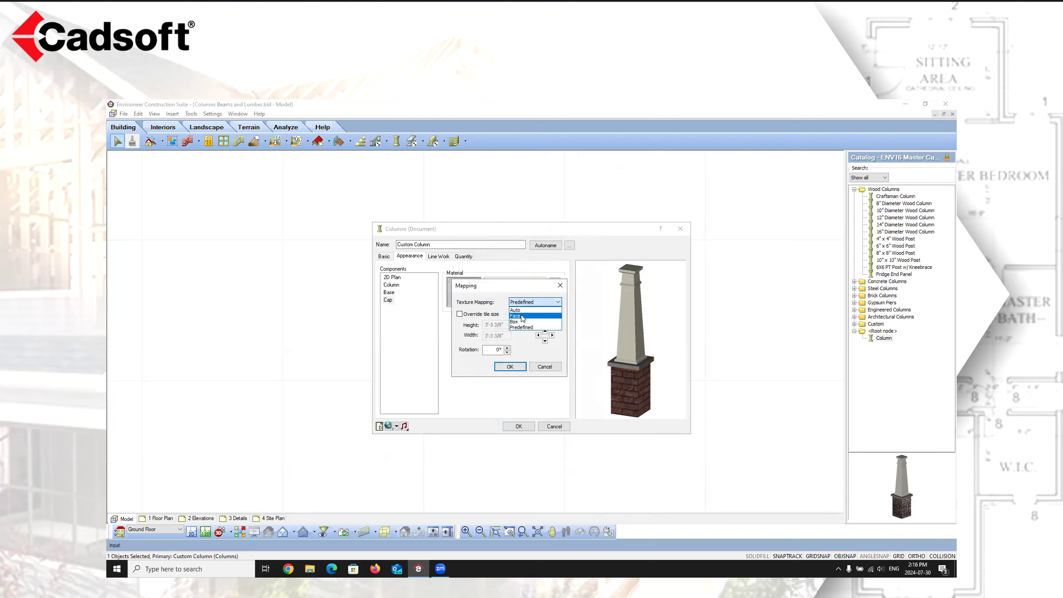
pyautogui.click(523, 316)
pyautogui.click(510, 366)
pyautogui.moveTo(629, 363); pyautogui.dragTo(651, 357)
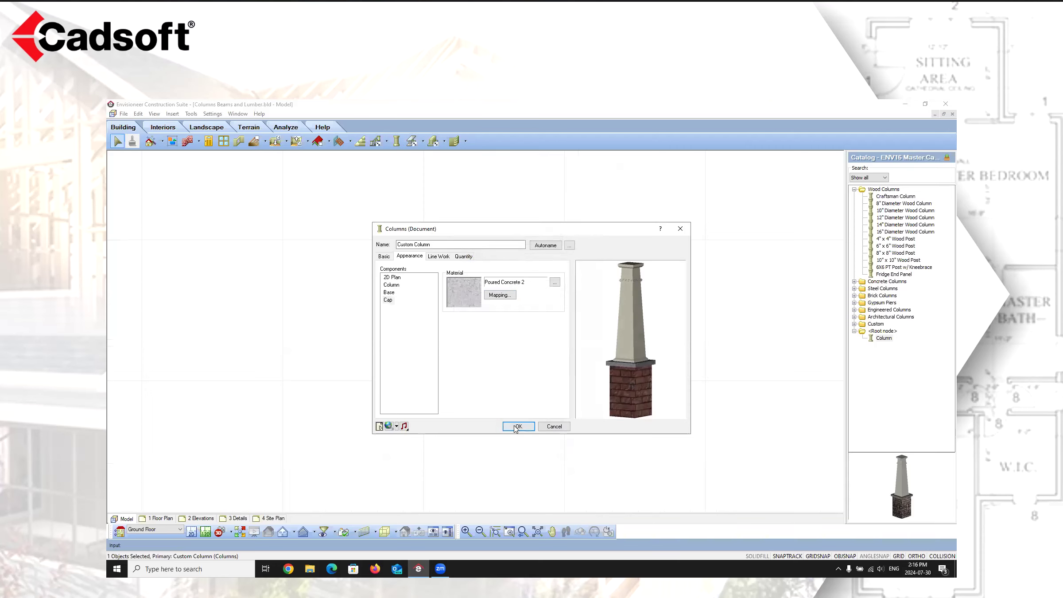
# - Assign the line work of all four Custom Column components to the Columns layer, review the quantity settings, and apply the properties
pyautogui.click(448, 257)
pyautogui.click(394, 279)
pyautogui.keyDown('shift'); pyautogui.click(389, 300); pyautogui.keyUp('shift')
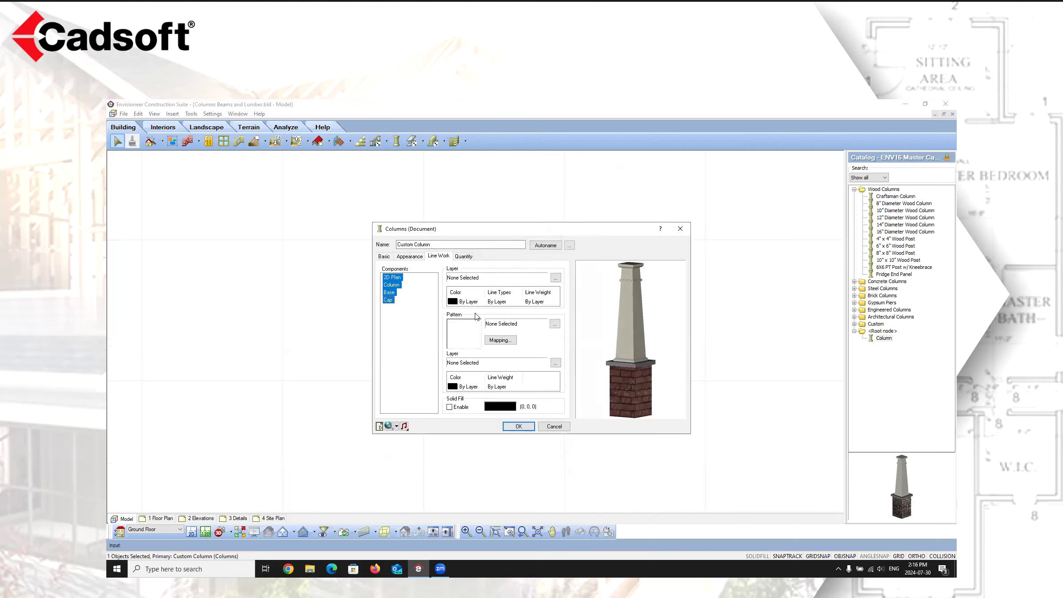
pyautogui.click(556, 278)
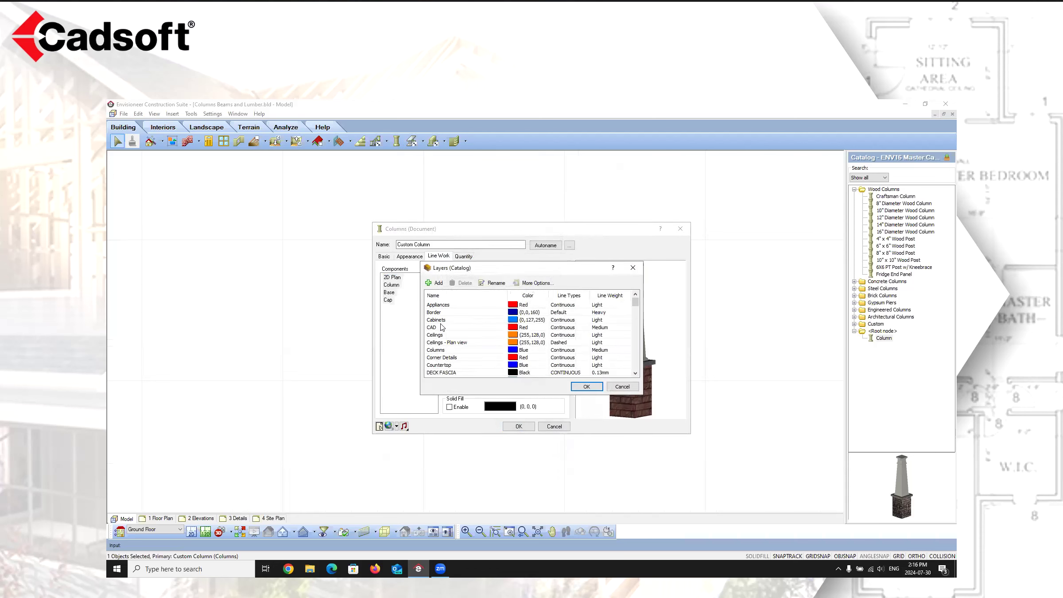
pyautogui.click(438, 350)
pyautogui.click(600, 389)
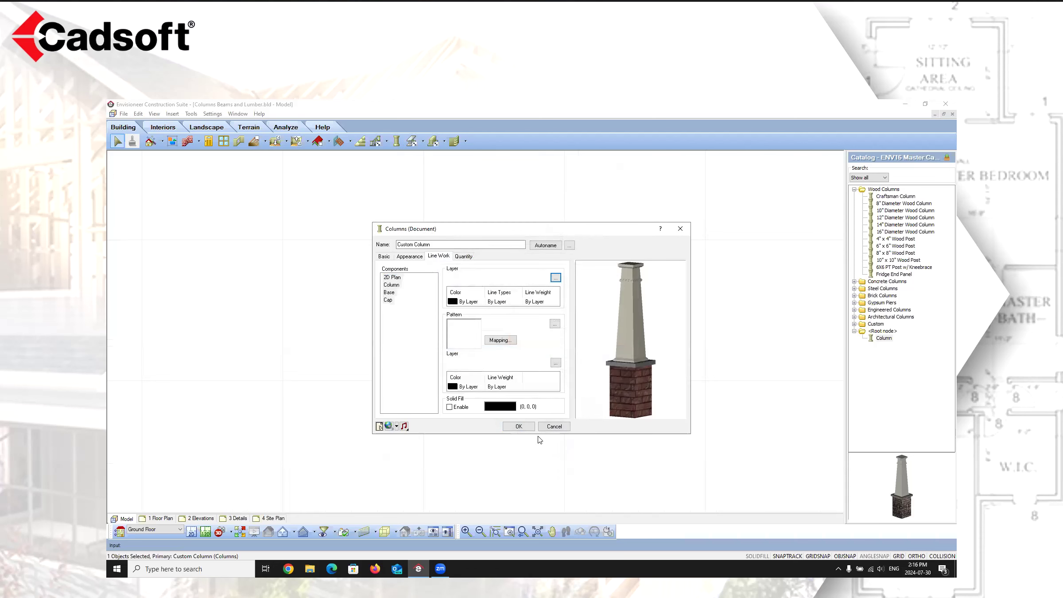
pyautogui.click(467, 262)
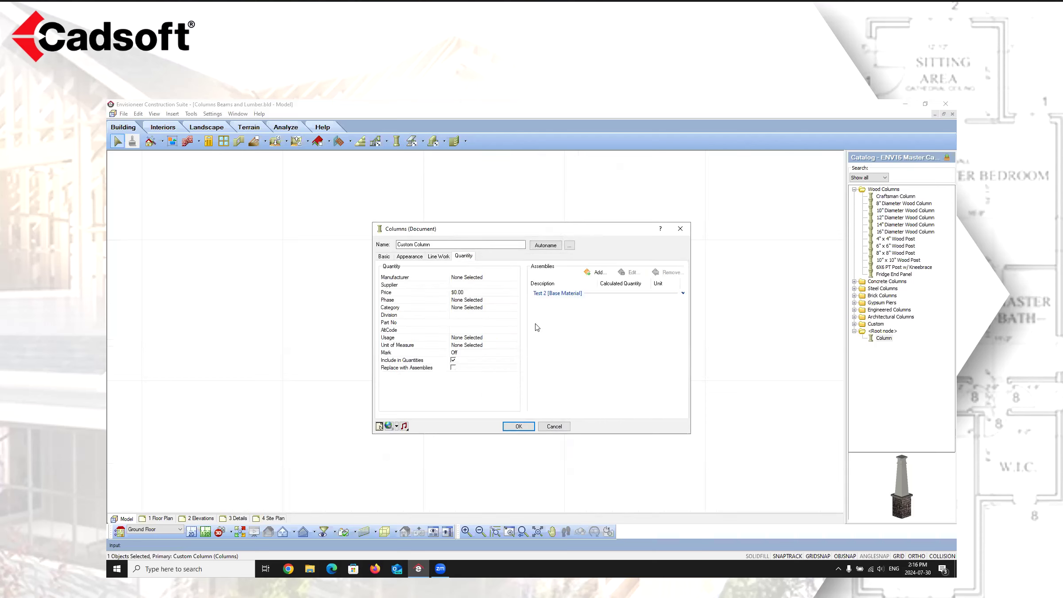
pyautogui.click(519, 426)
# - Save the placed Custom Column as an element in the catalog, without saving another element
pyautogui.click(491, 315)
pyautogui.scroll(3, 488, 319)
pyautogui.click(499, 301)
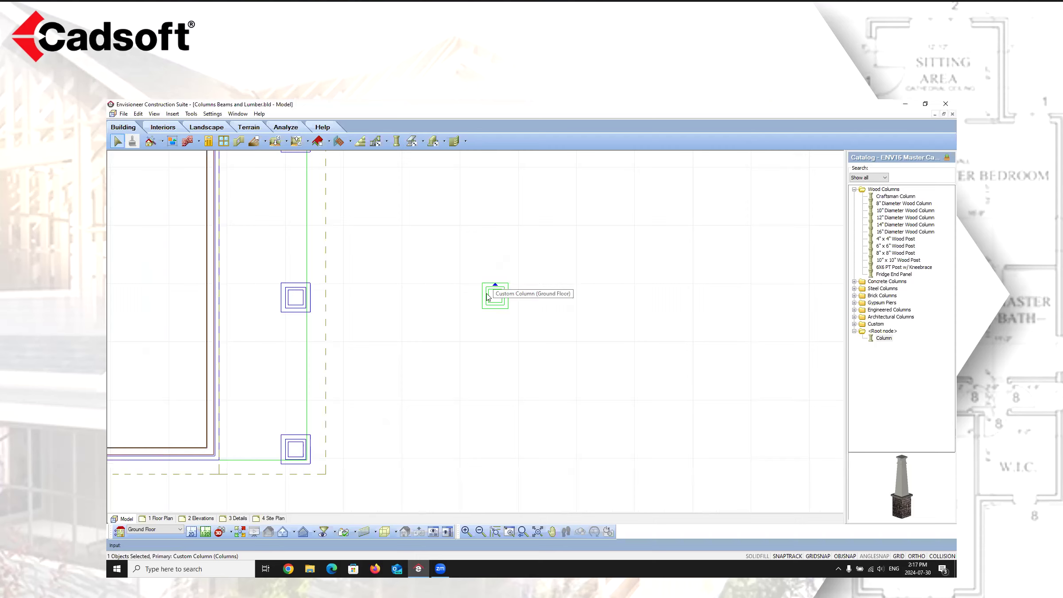
pyautogui.click(129, 114)
pyautogui.moveTo(178, 201)
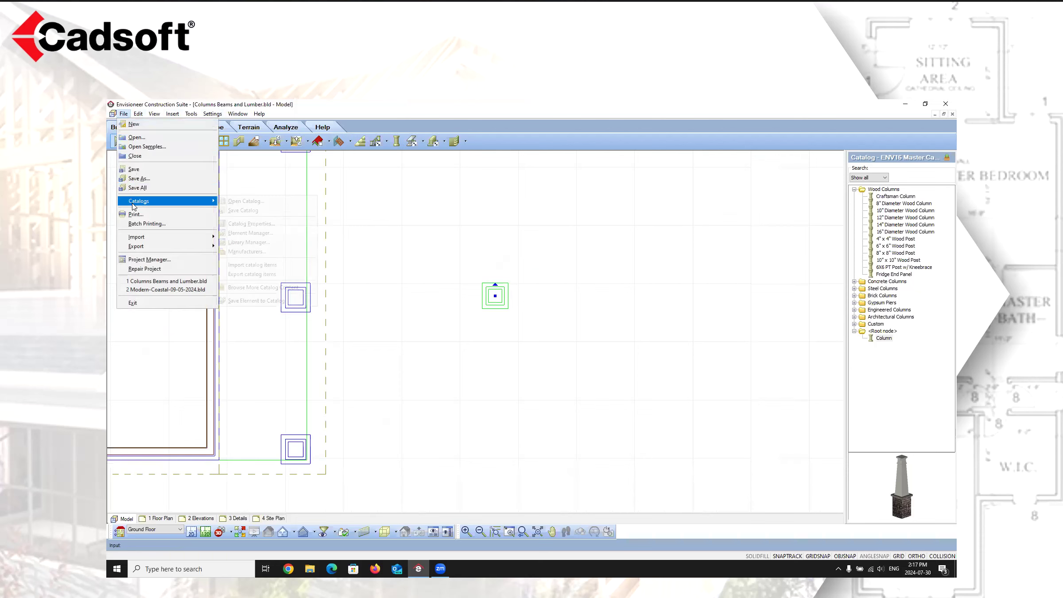
pyautogui.click(254, 300)
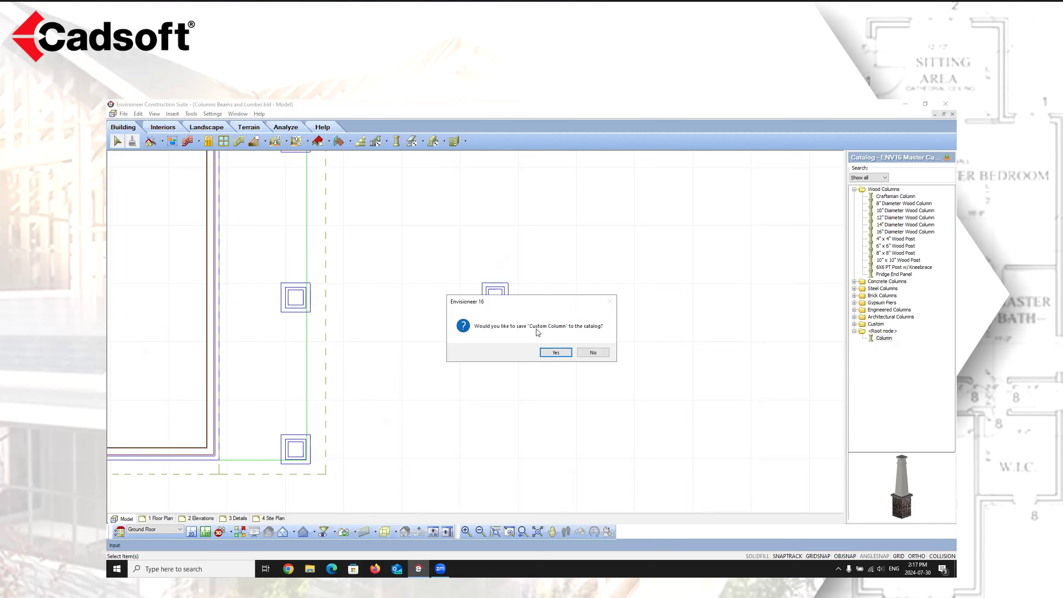
pyautogui.click(556, 352)
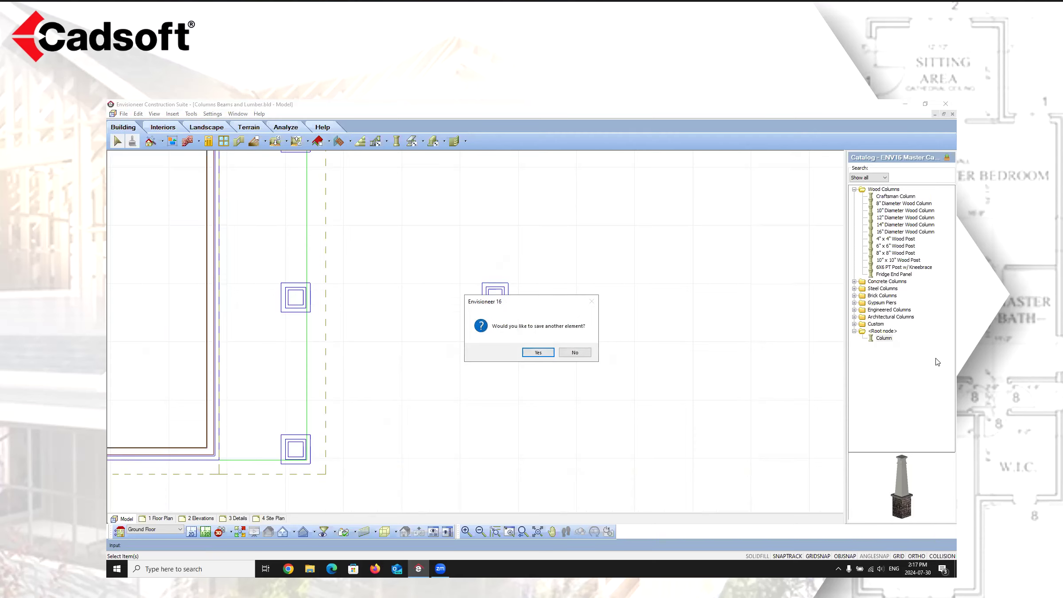
pyautogui.click(574, 353)
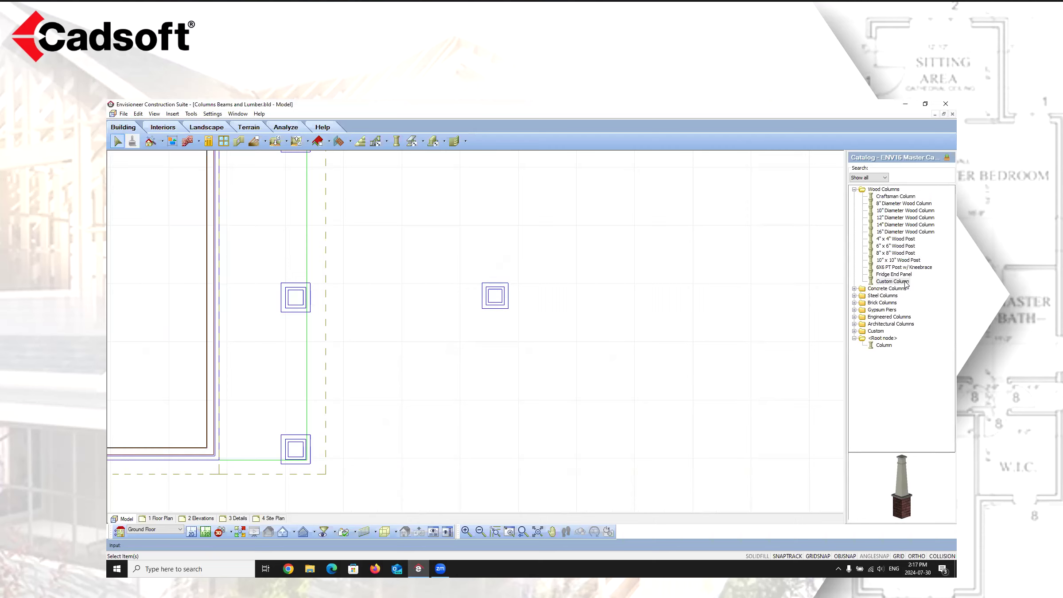
# - Delete the Custom Column placed in open space beyond the porch
pyautogui.click(505, 307)
pyautogui.press('Delete')
# - Insert a single straight 2x8 member 25' long in the open space beyond the porch columns
pyautogui.click(173, 114)
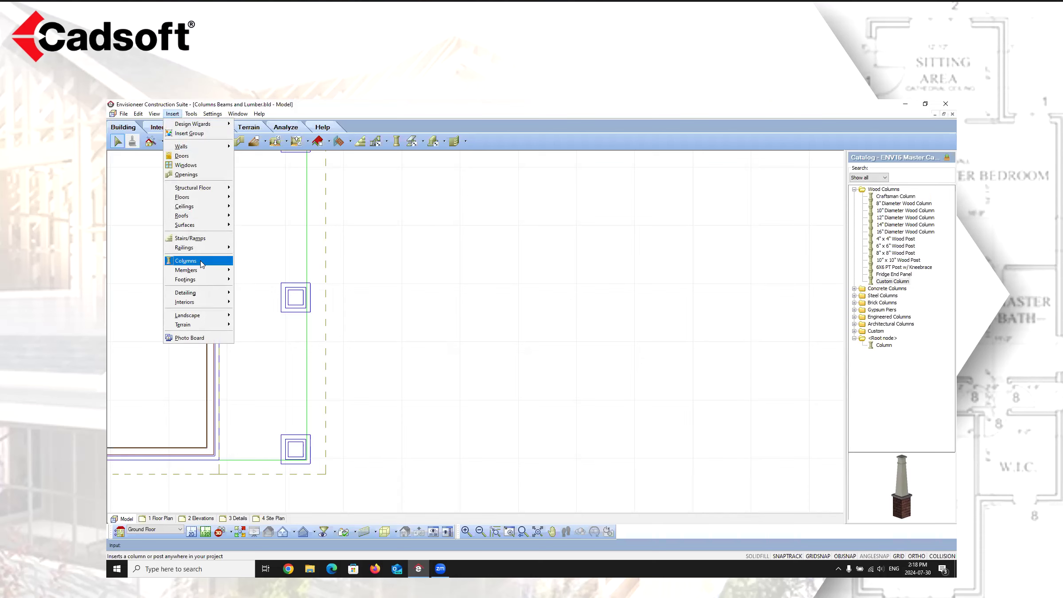
pyautogui.moveTo(201, 273)
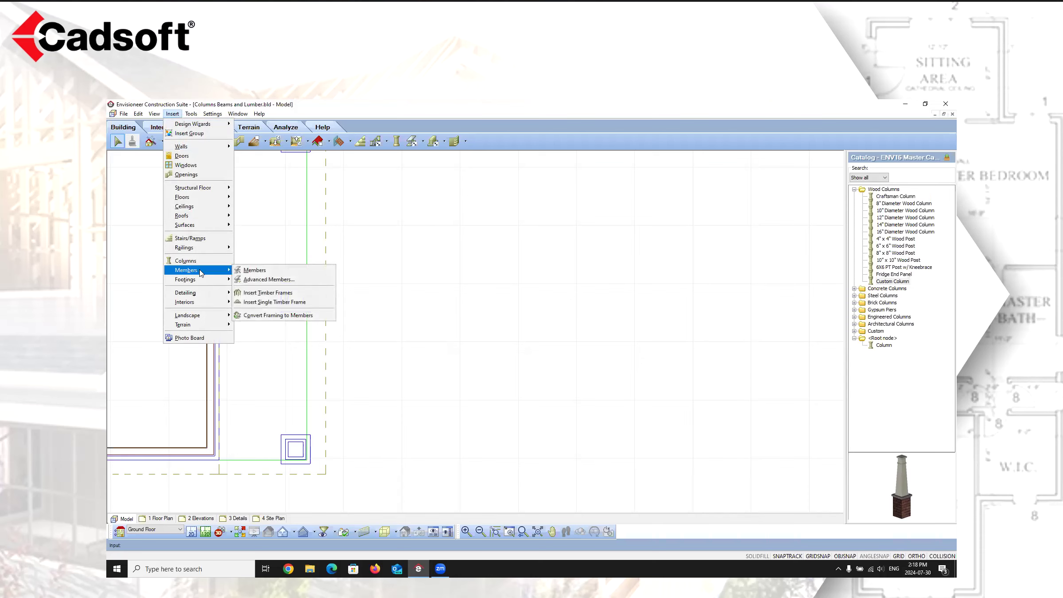
pyautogui.click(255, 272)
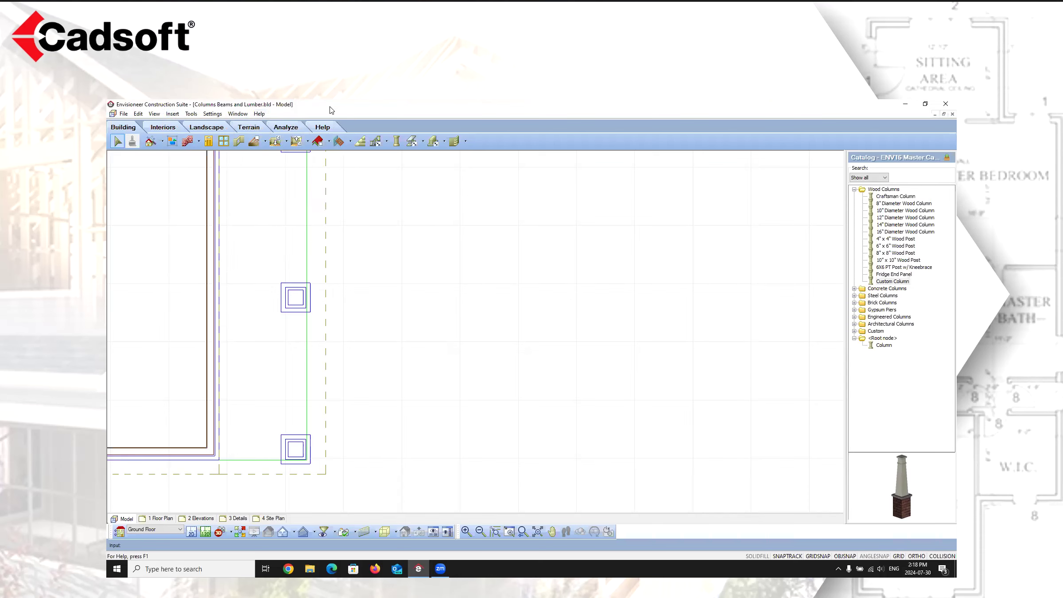
pyautogui.click(117, 141)
pyautogui.click(424, 142)
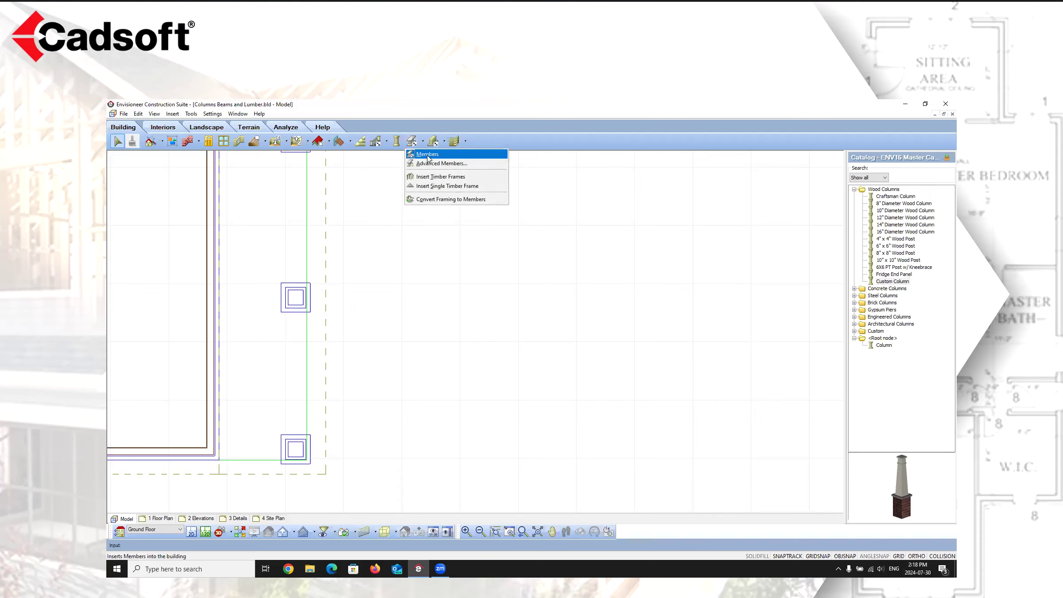
pyautogui.click(428, 155)
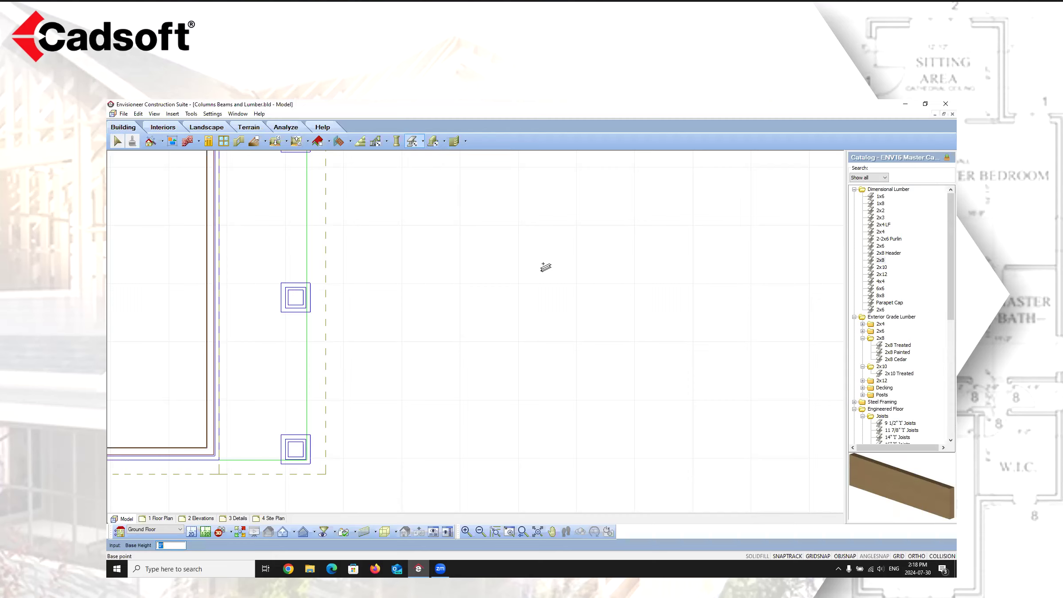
pyautogui.scroll(-5, 553, 260)
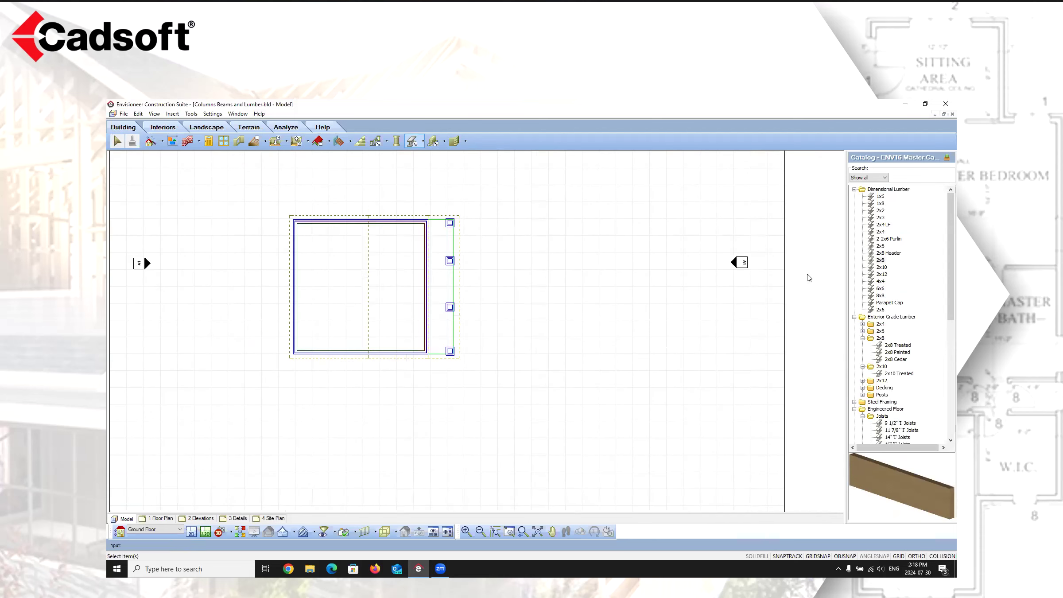
pyautogui.click(525, 355)
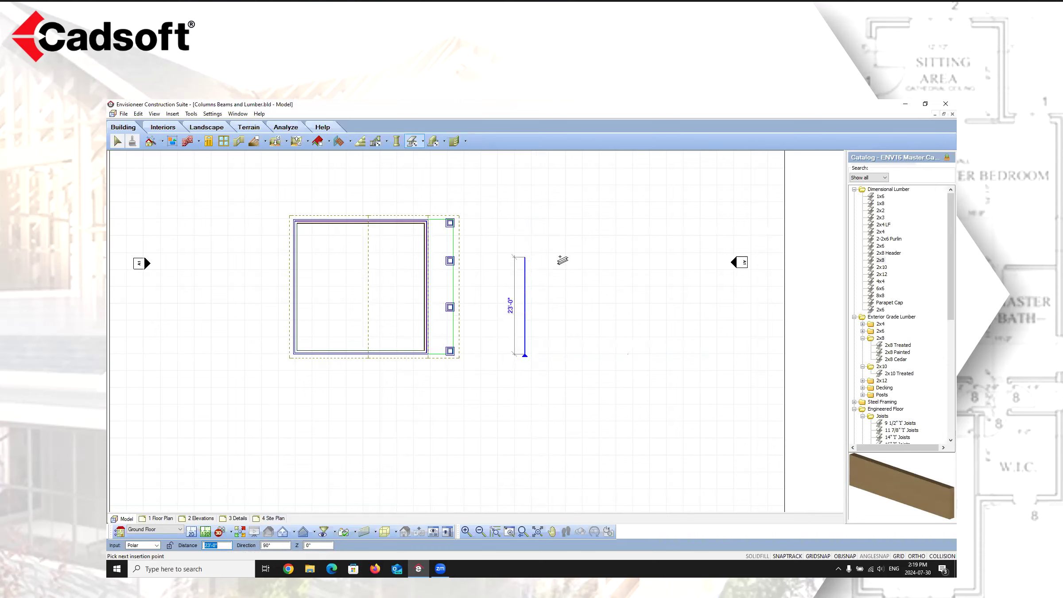
pyautogui.write('25')
pyautogui.press('Return')
pyautogui.rightClick(577, 284)
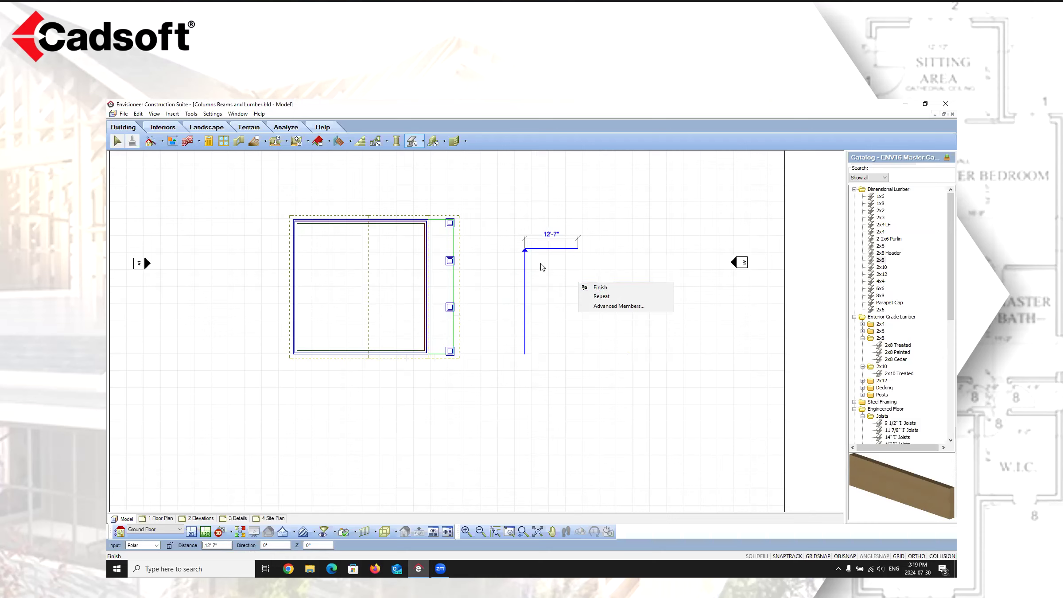
pyautogui.click(595, 288)
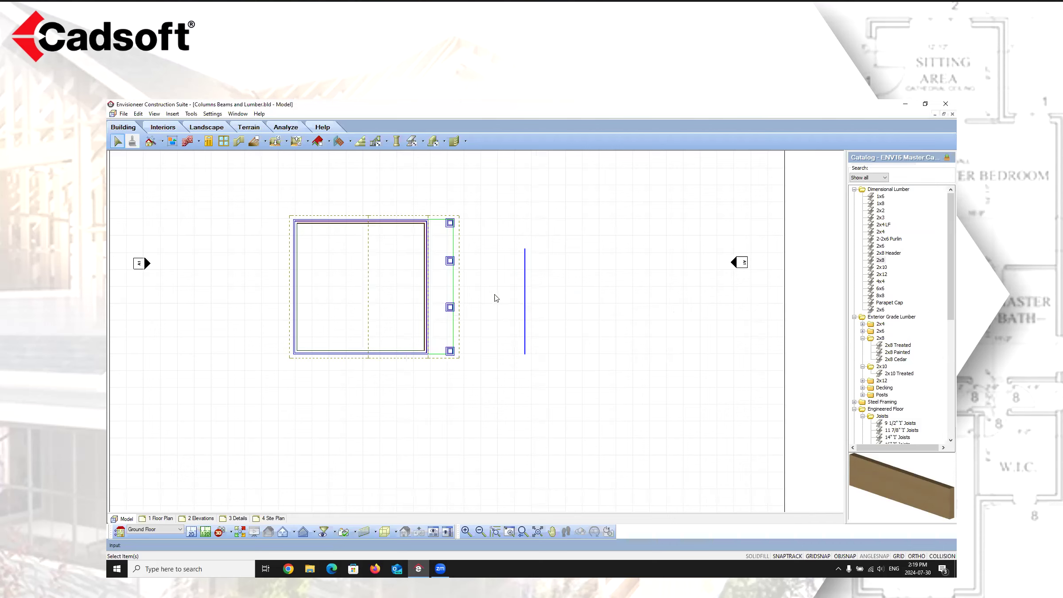
# - Review the trial 2x8 member's properties and Elevate option without changing them, and delete the member
pyautogui.rightClick(525, 301)
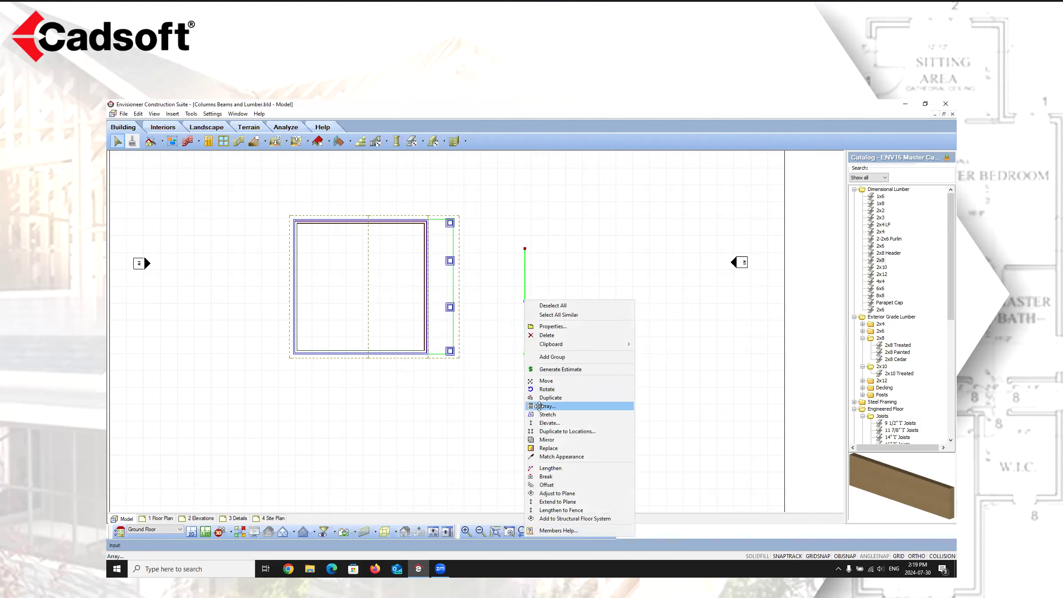
pyautogui.click(552, 327)
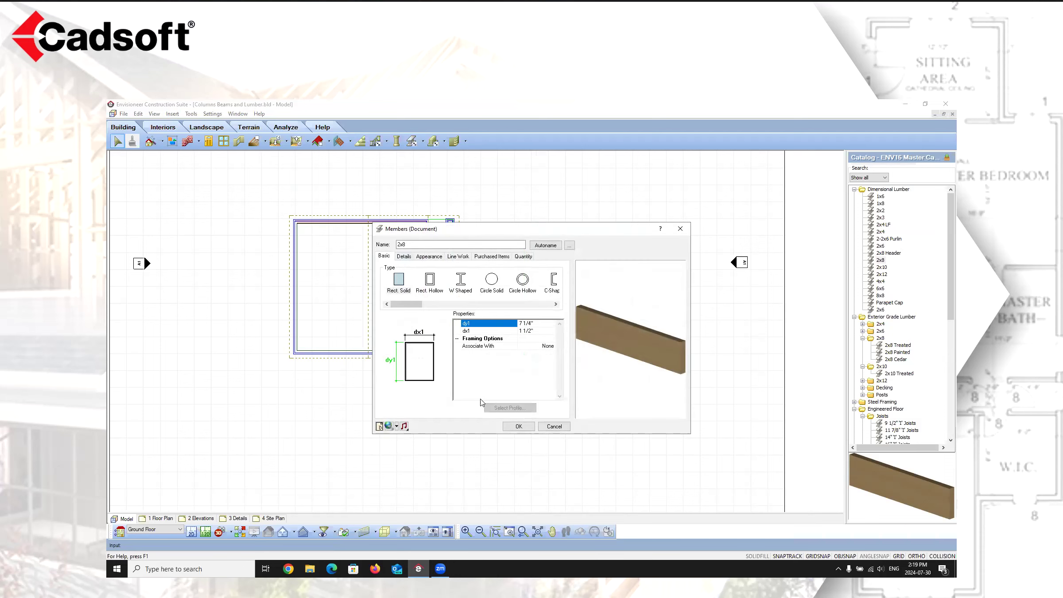
pyautogui.click(553, 426)
pyautogui.rightClick(527, 312)
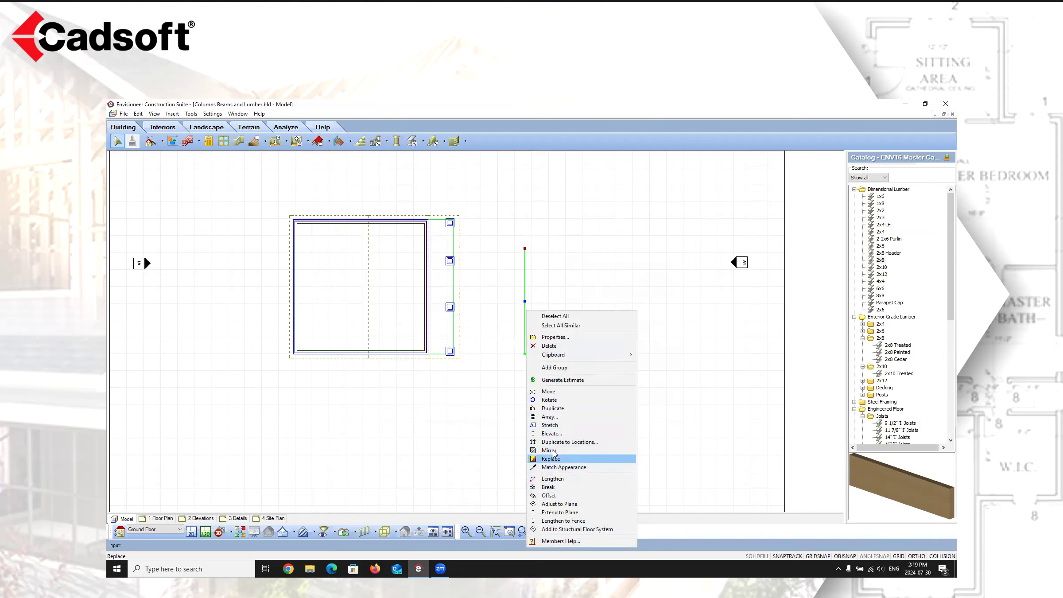
pyautogui.click(551, 434)
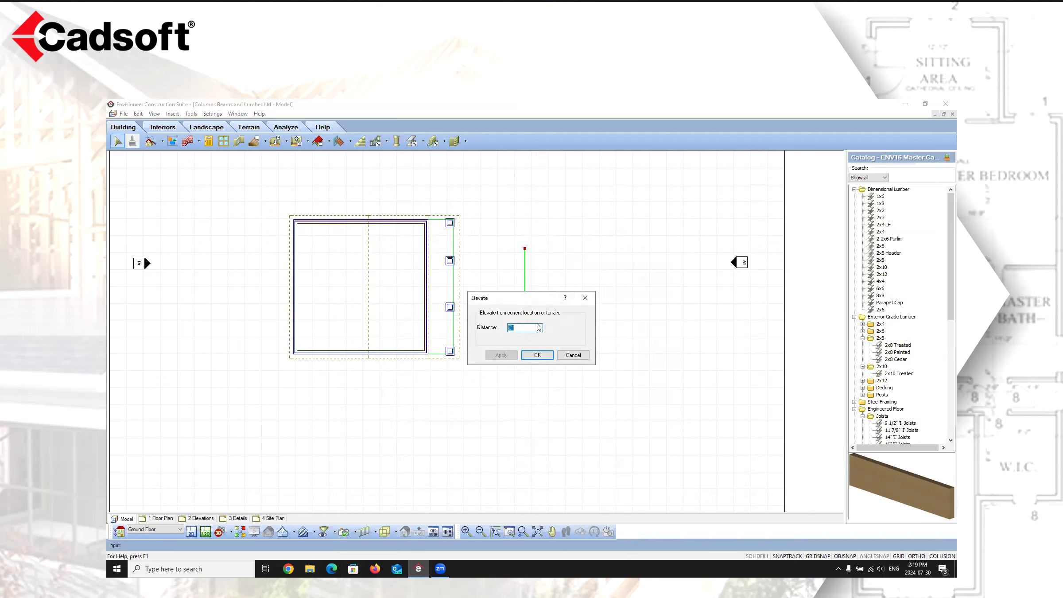
pyautogui.click(574, 357)
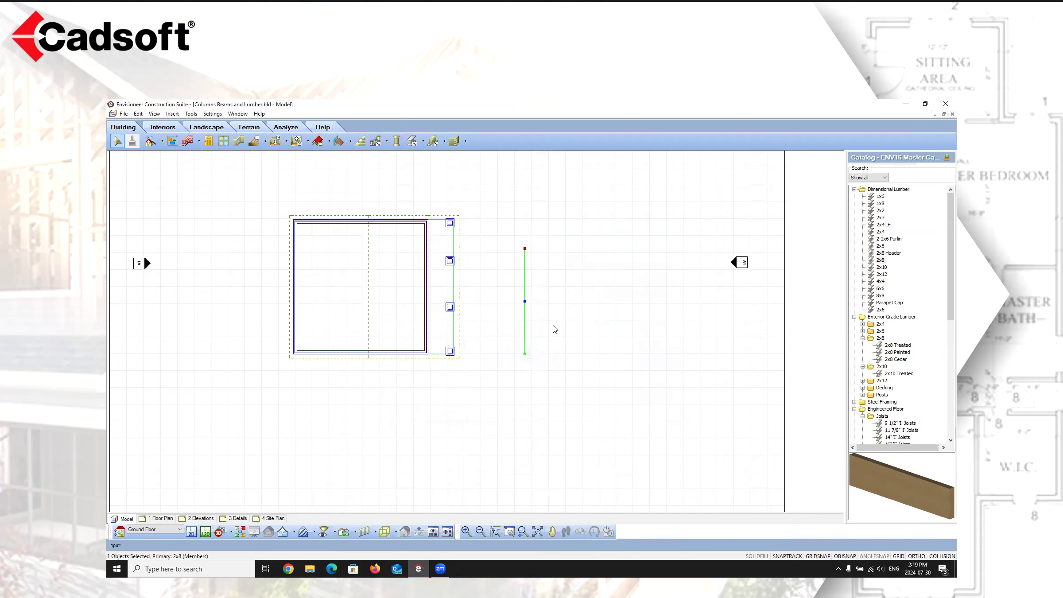
pyautogui.press('Delete')
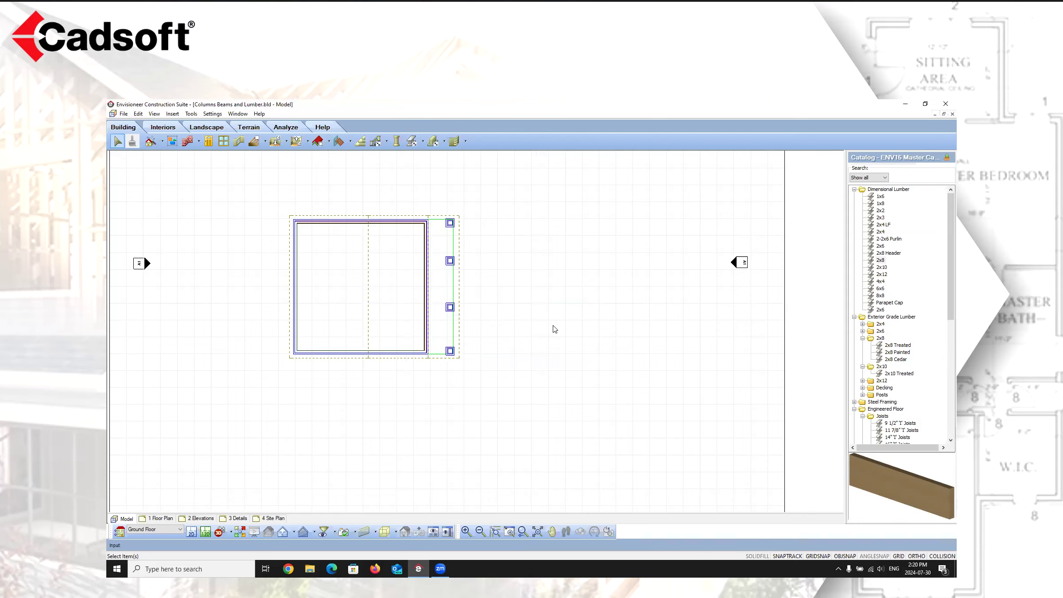
# - Start an Advanced Members insertion for the porch beam and associate it with Roof
pyautogui.scroll(4, 427, 384)
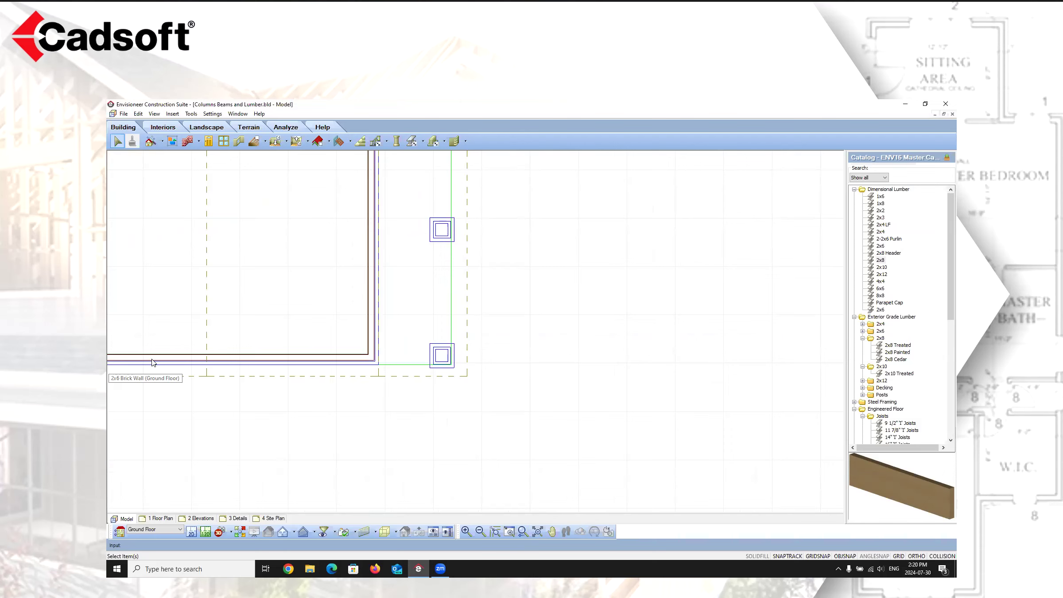
pyautogui.scroll(-3, 212, 361)
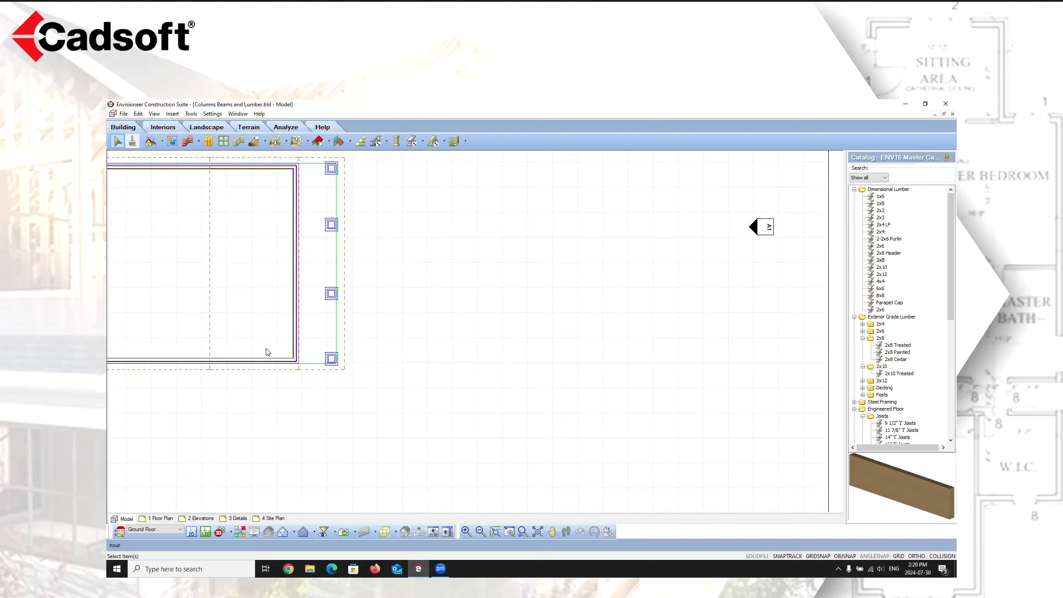
pyautogui.click(174, 113)
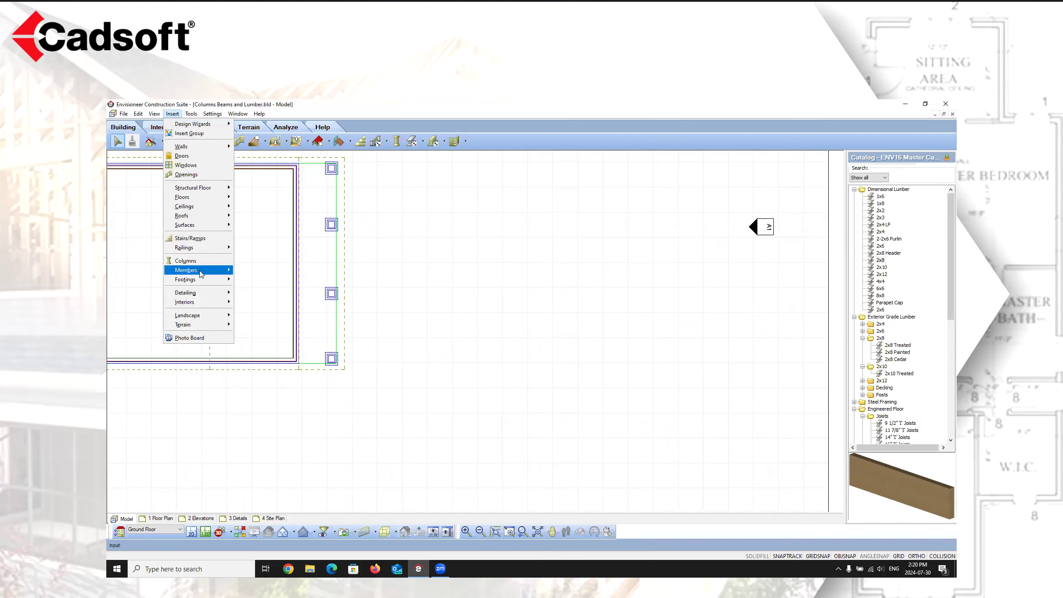
pyautogui.moveTo(201, 275)
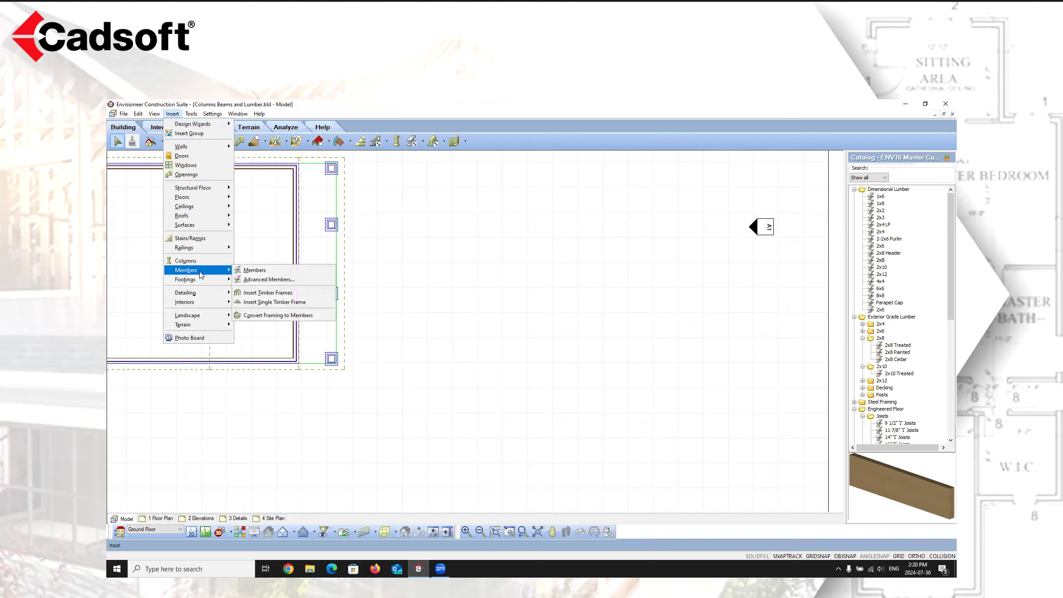
pyautogui.click(273, 280)
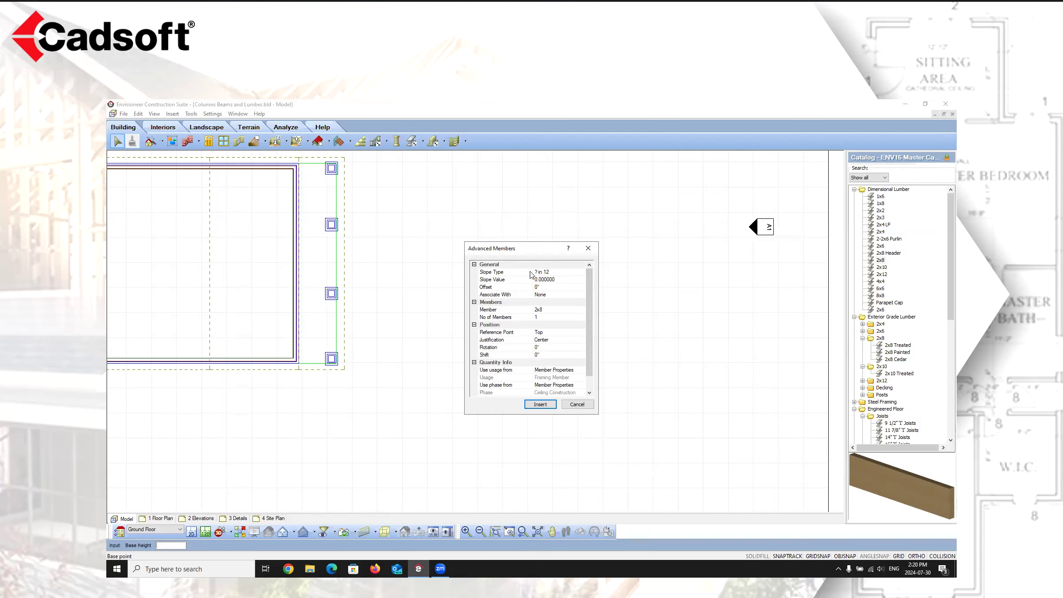
pyautogui.click(547, 296)
pyautogui.click(584, 296)
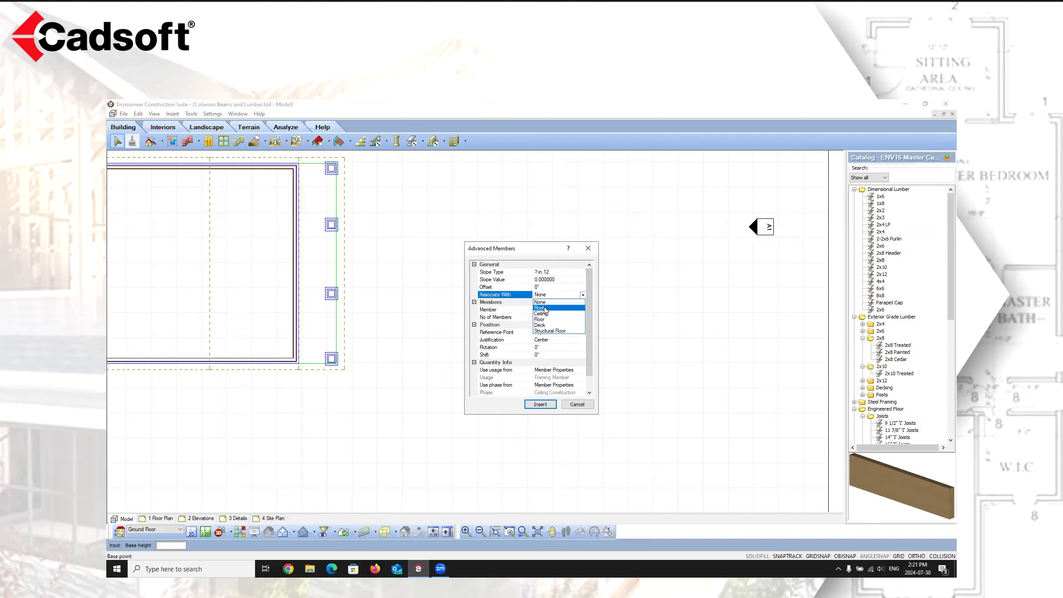
pyautogui.click(548, 308)
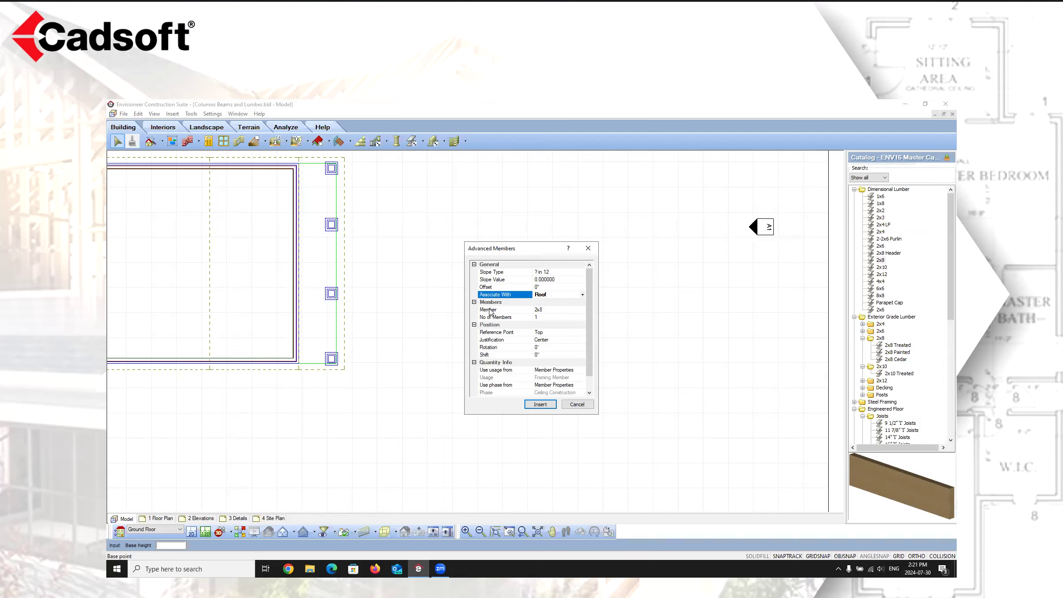
# - Choose 2x10 as the beam's member and set the number of members to 3
pyautogui.click(550, 310)
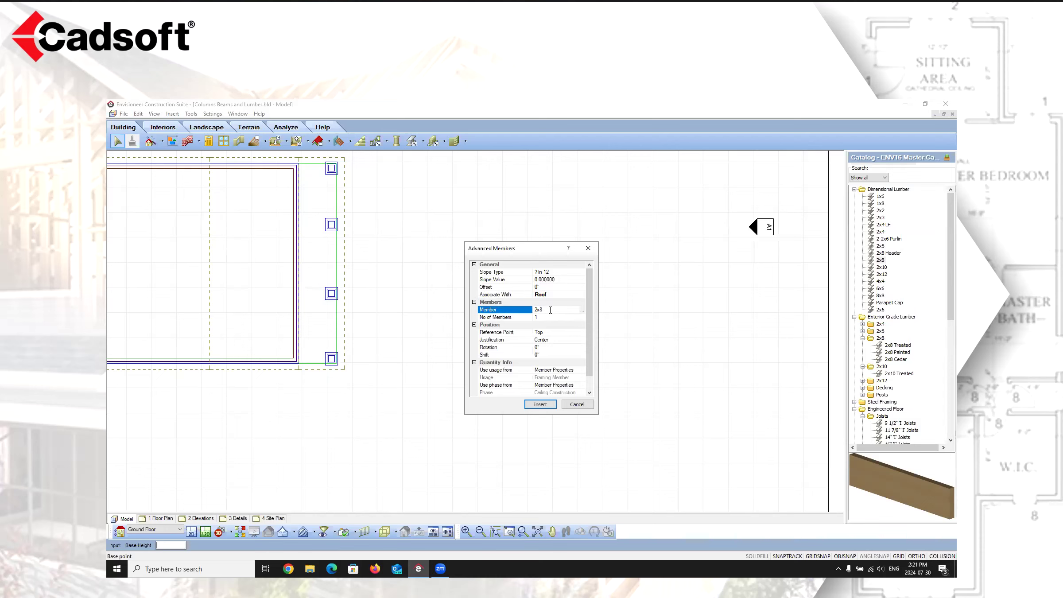
pyautogui.click(583, 310)
pyautogui.click(503, 295)
pyautogui.click(543, 443)
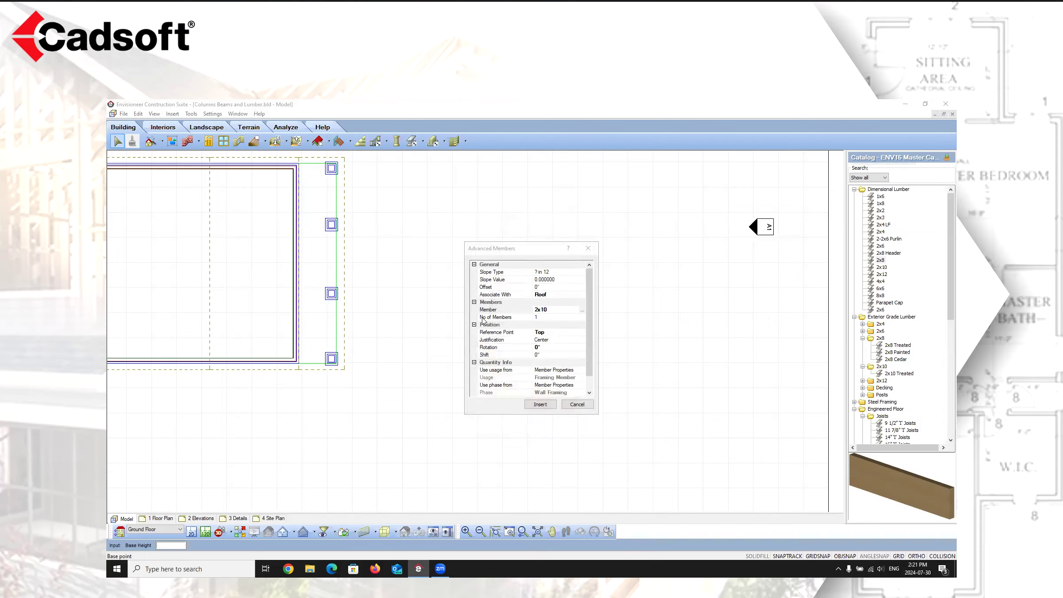
pyautogui.click(549, 317)
pyautogui.click(582, 315)
pyautogui.click(582, 316)
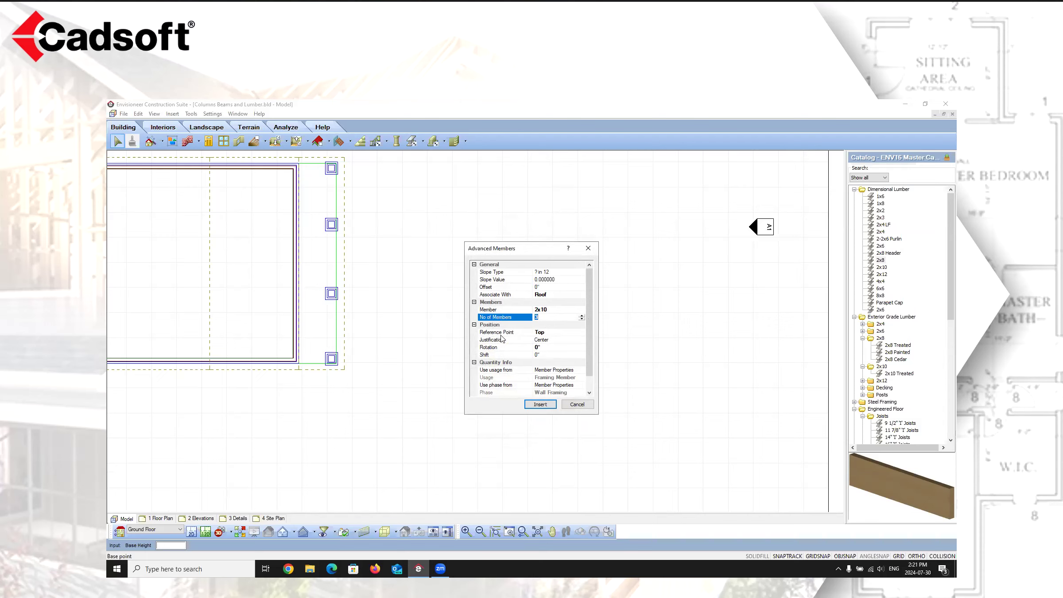
# - Set the beam's reference point to Bottom
pyautogui.click(565, 335)
pyautogui.click(582, 332)
pyautogui.click(553, 351)
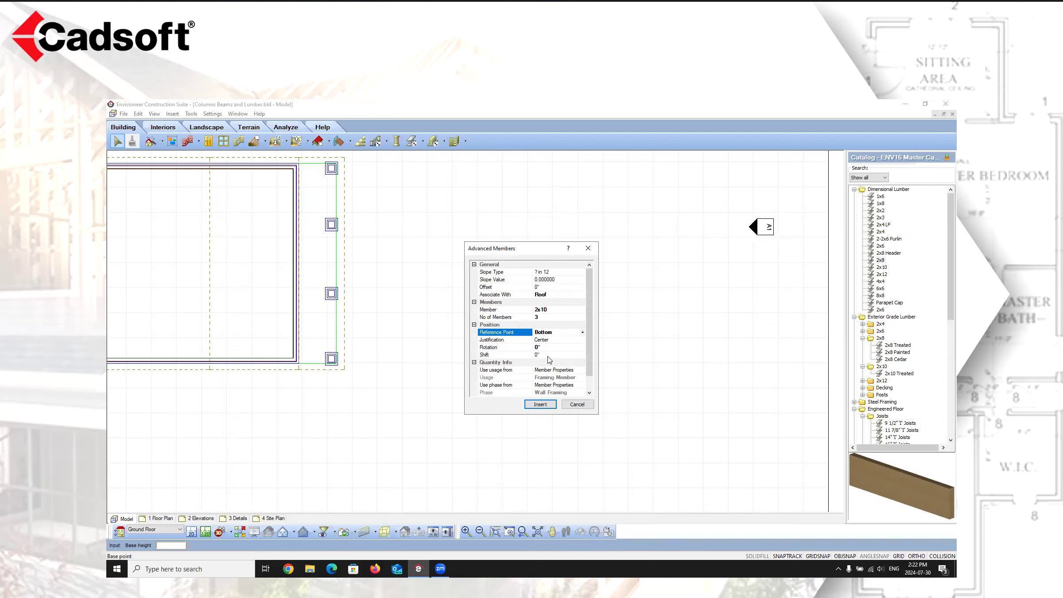
# - Set the beam's quantity information to use its usage from Library
pyautogui.moveTo(590, 352); pyautogui.dragTo(583, 368)
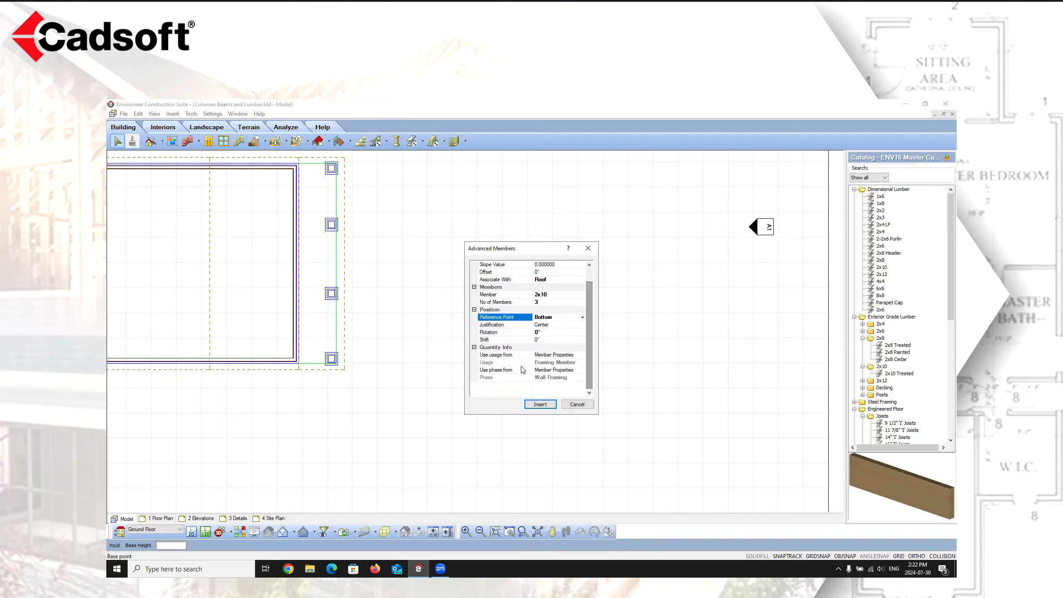
pyautogui.click(567, 357)
pyautogui.click(583, 356)
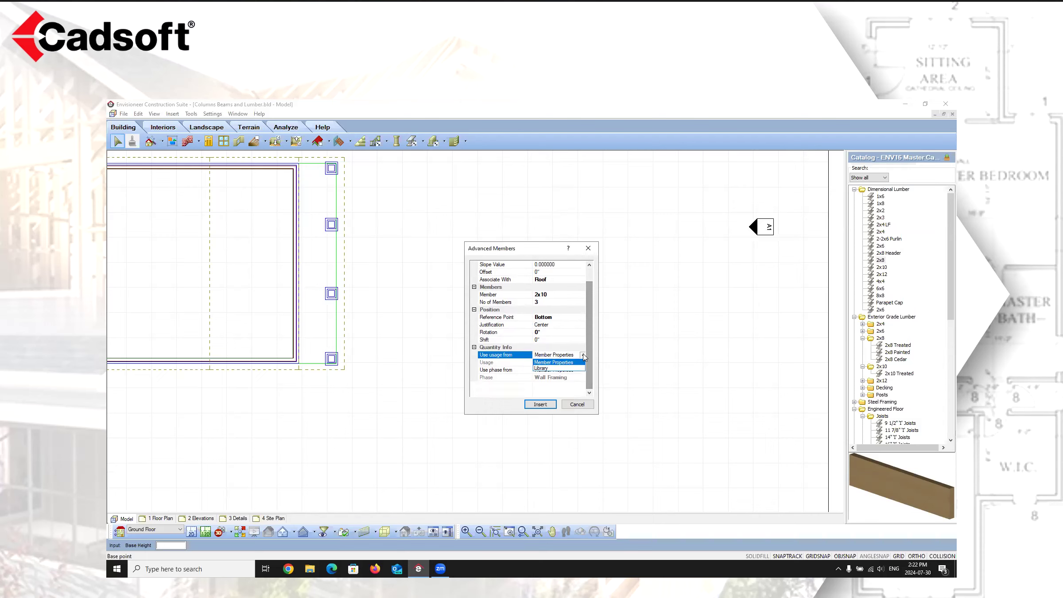
pyautogui.click(552, 368)
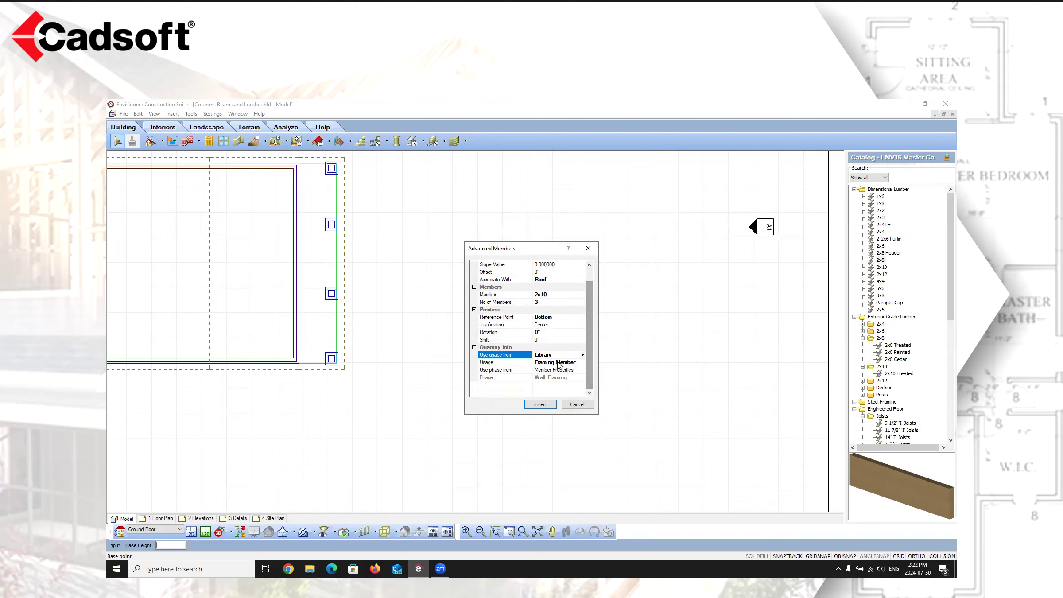
# - Set the beam's phase source to Library and choose Roof Framing as the phase
pyautogui.click(560, 371)
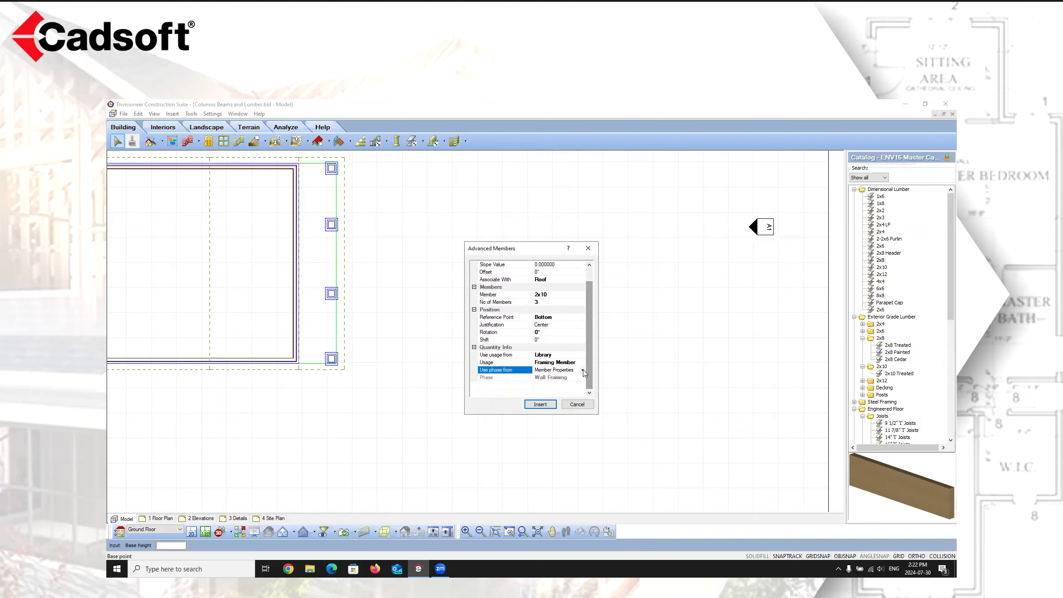
pyautogui.click(583, 371)
pyautogui.click(557, 382)
pyautogui.click(557, 381)
pyautogui.click(581, 377)
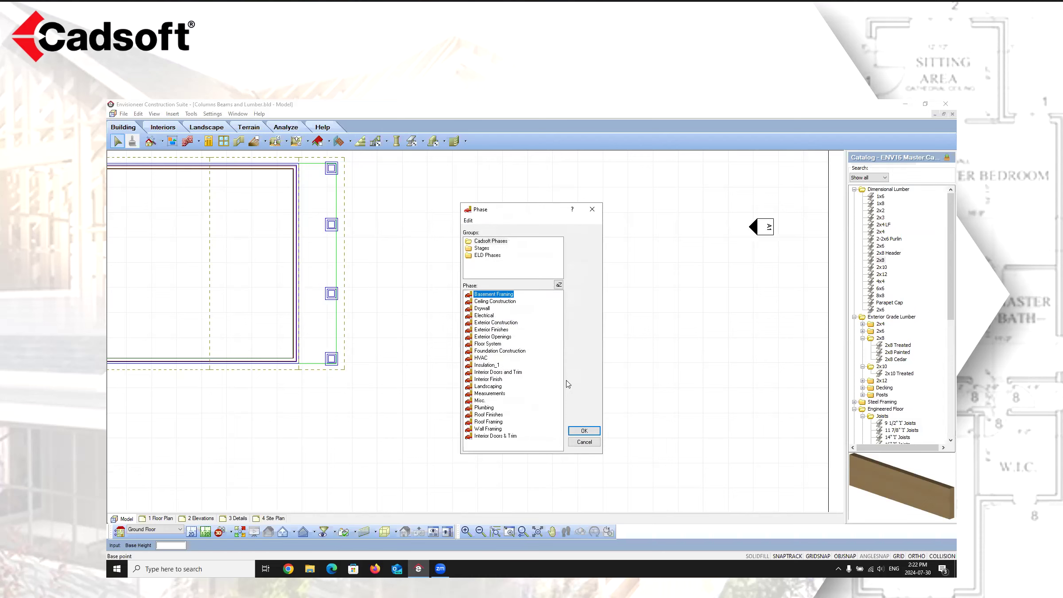
pyautogui.click(488, 415)
pyautogui.click(585, 432)
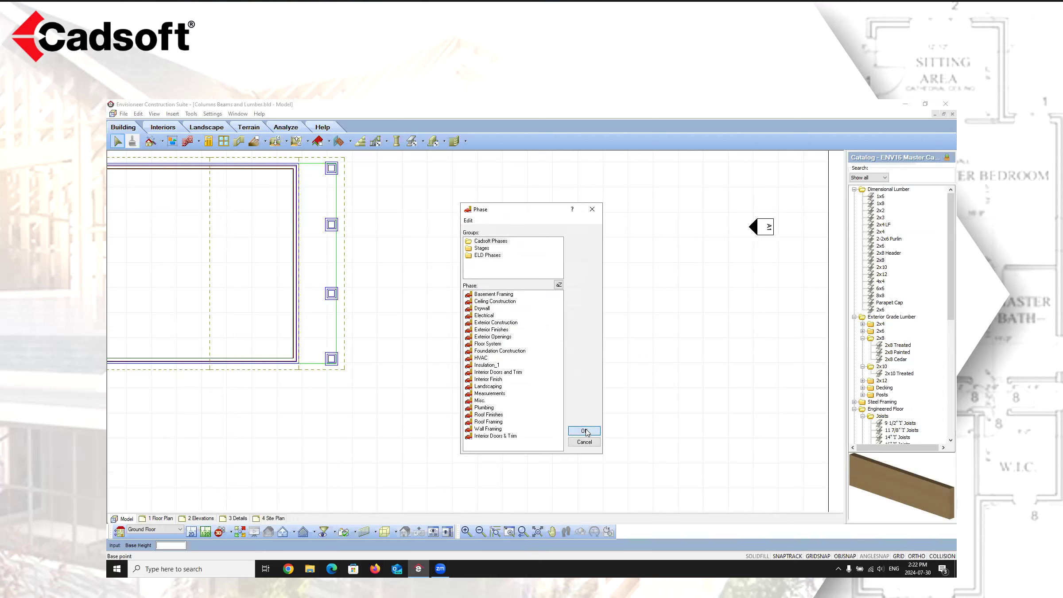
pyautogui.click(580, 379)
pyautogui.click(492, 422)
pyautogui.click(584, 431)
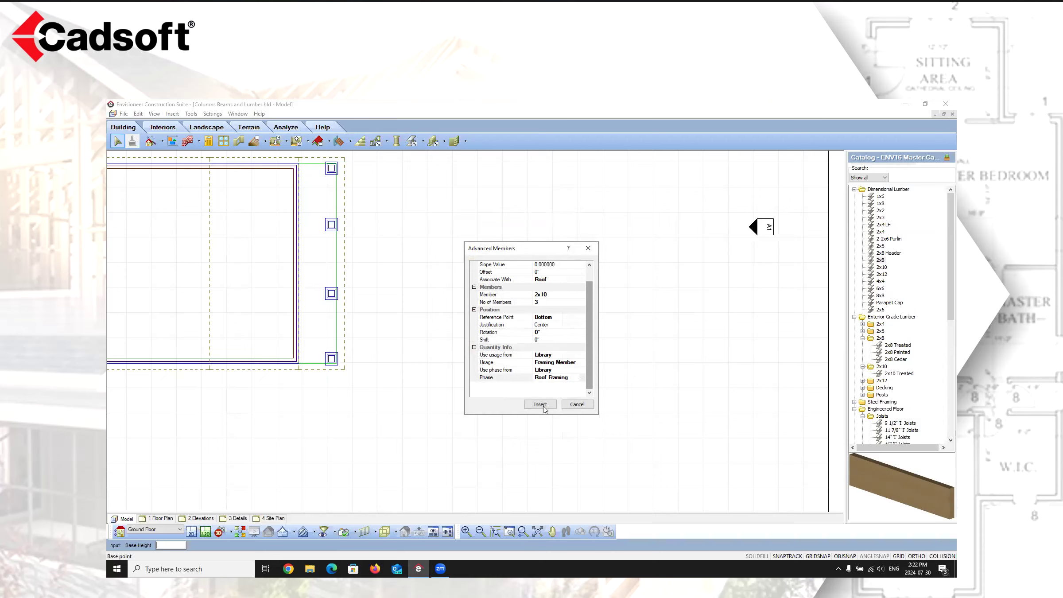
# - Set the beam's offset to 8' and accept the advanced member settings for insertion
pyautogui.click(548, 273)
pyautogui.write("8'")
pyautogui.click(559, 280)
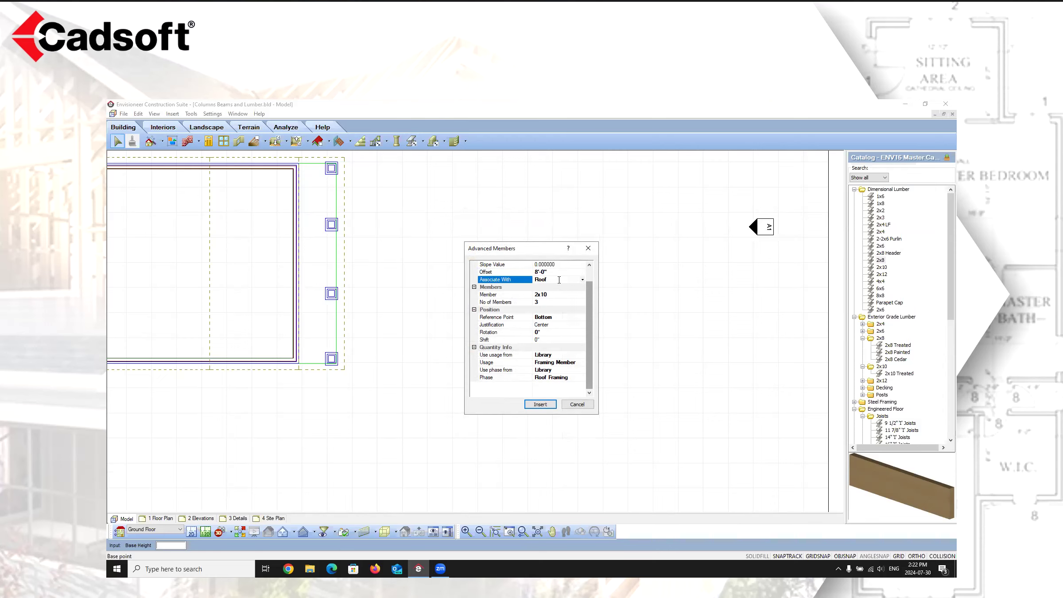
pyautogui.click(541, 405)
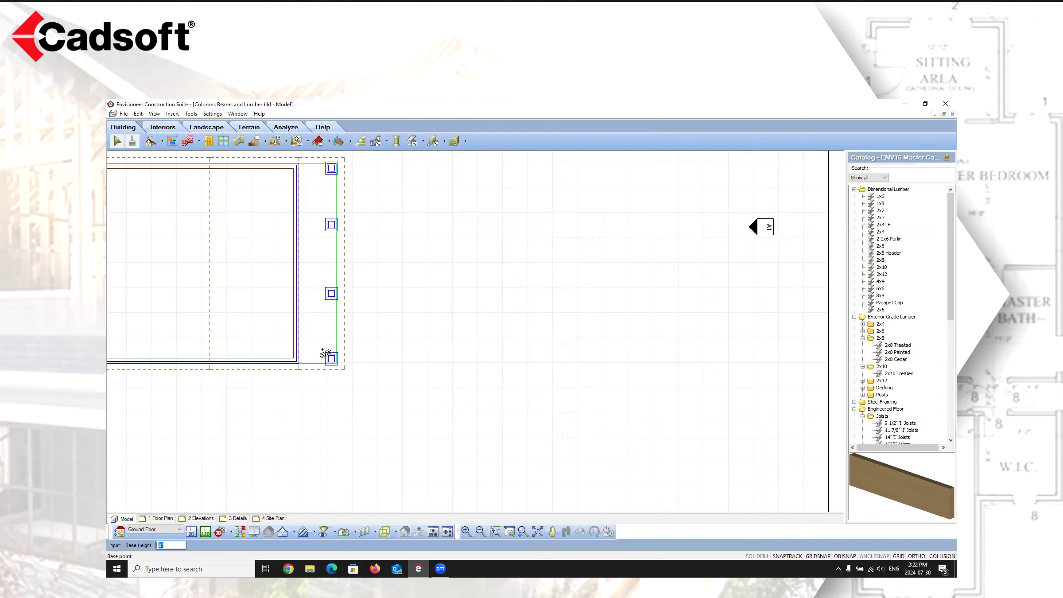
# - Draw the three-ply beam from the center of the lower corner column to the center of the upper corner column and finish it
pyautogui.scroll(2, 329, 362)
pyautogui.scroll(1, 328, 363)
pyautogui.click(358, 362)
pyautogui.scroll(-4, 395, 429)
pyautogui.scroll(3, 375, 297)
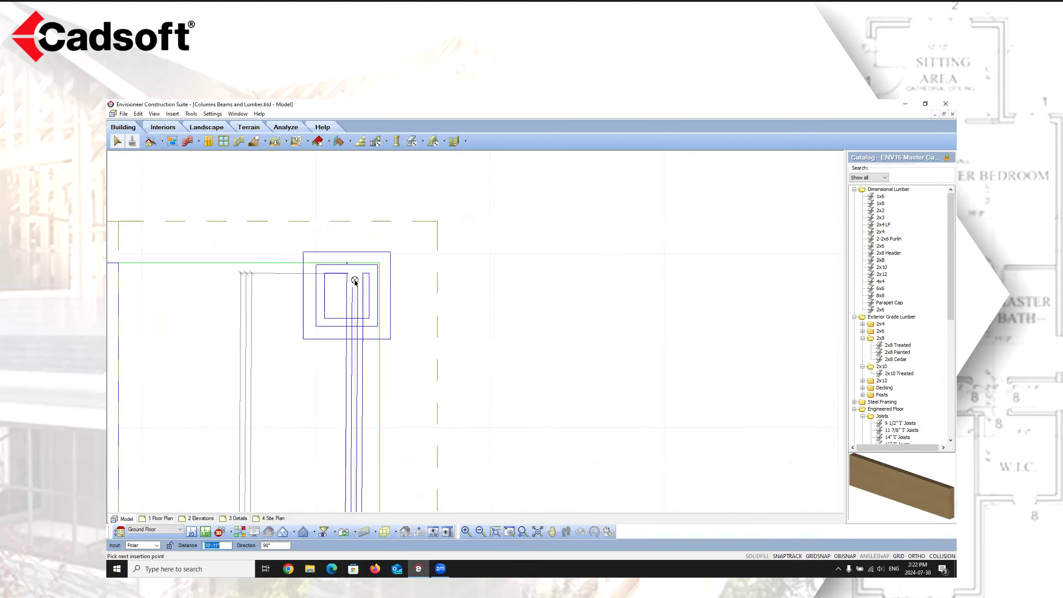
pyautogui.click(347, 296)
pyautogui.rightClick(443, 285)
pyautogui.click(464, 286)
# - Inspect the beam above the porch columns in 3D perspective with Rendered Outline display, selecting the beam from beneath the porch roof
pyautogui.click(218, 531)
pyautogui.click(237, 512)
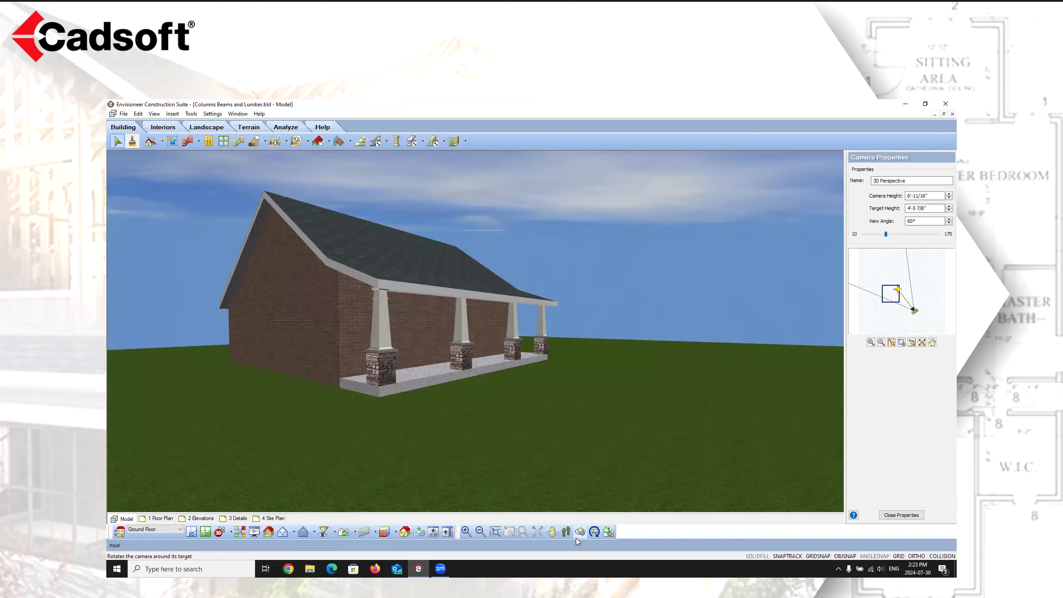
pyautogui.click(396, 532)
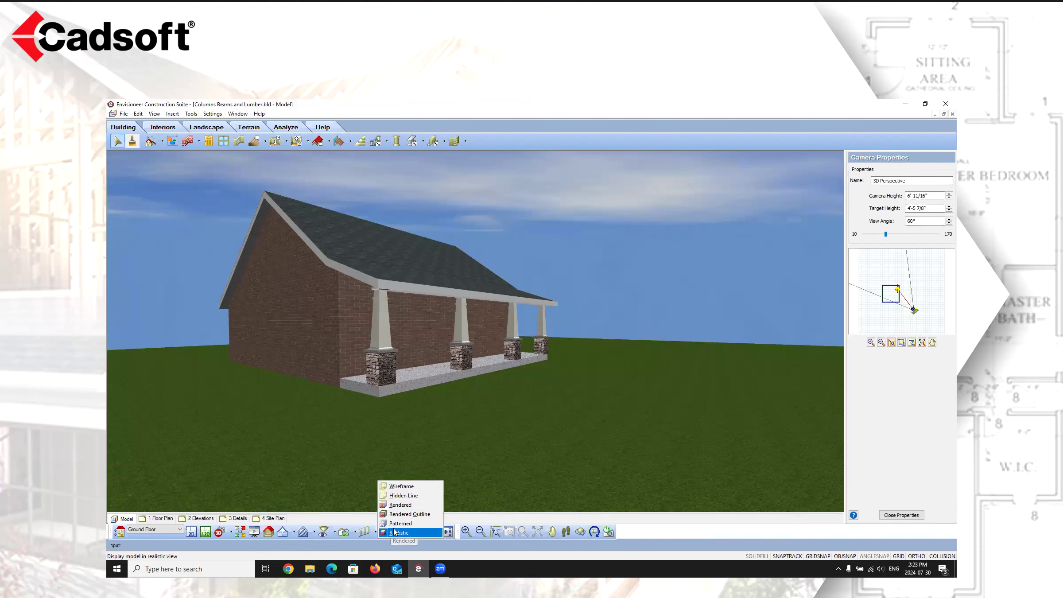
pyautogui.click(406, 514)
pyautogui.click(568, 531)
pyautogui.moveTo(311, 439)
pyautogui.mouseDown()
pyautogui.moveTo(517, 306)
pyautogui.moveTo(417, 313)
pyautogui.moveTo(434, 301)
pyautogui.moveTo(539, 287)
pyautogui.moveTo(541, 304)
pyautogui.moveTo(500, 339)
pyautogui.moveTo(577, 364)
pyautogui.moveTo(555, 352)
pyautogui.mouseUp()
pyautogui.rightClick(555, 353)
pyautogui.click(584, 360)
pyautogui.click(636, 217)
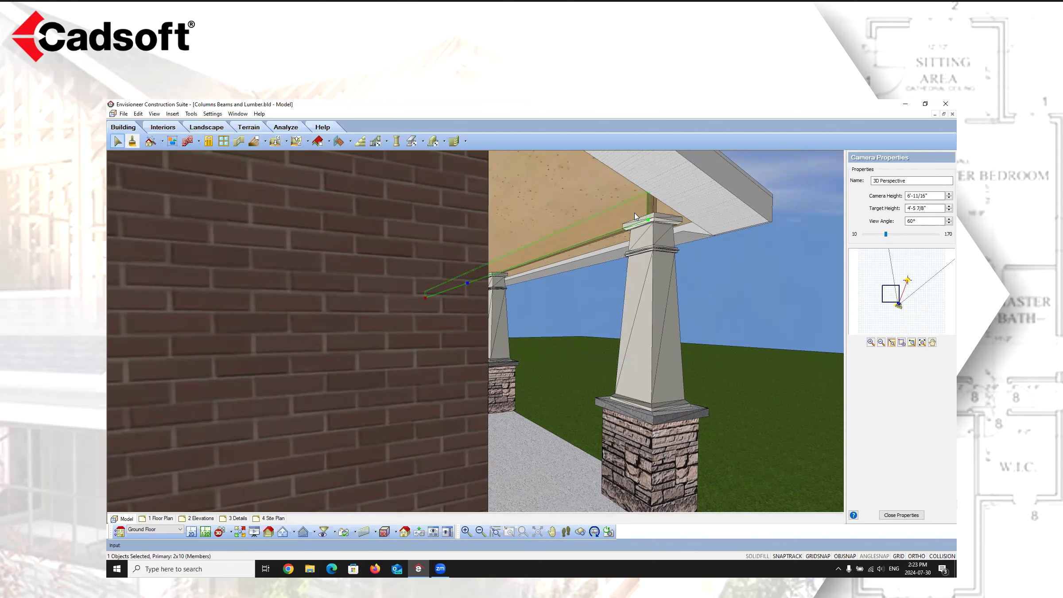
# - Return to the 2D plan and start a new advanced member with its slope type set to Select Plane
pyautogui.click(192, 532)
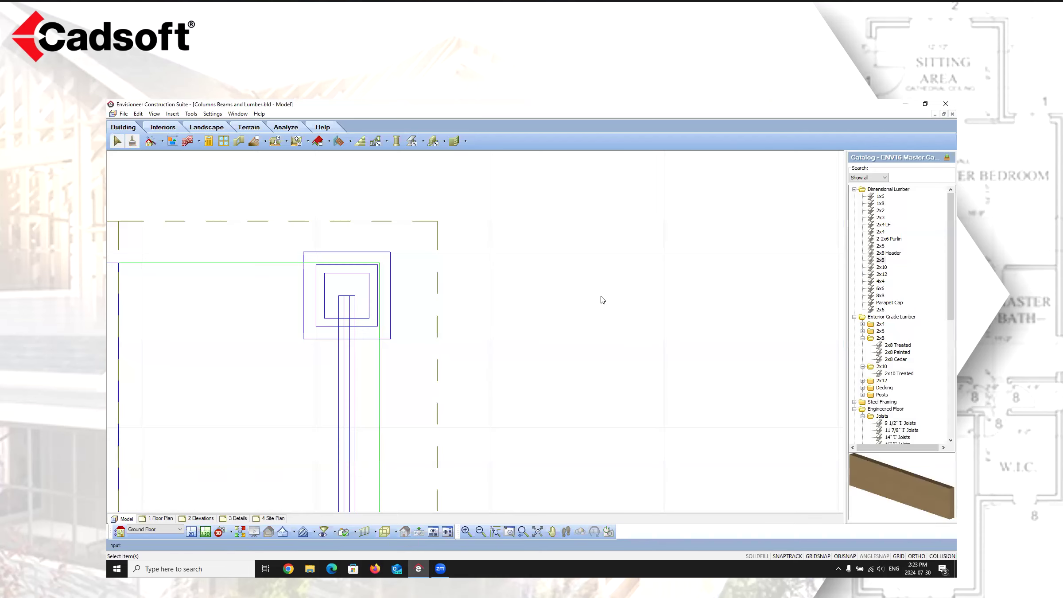
pyautogui.scroll(-7, 526, 190)
pyautogui.scroll(3, 491, 296)
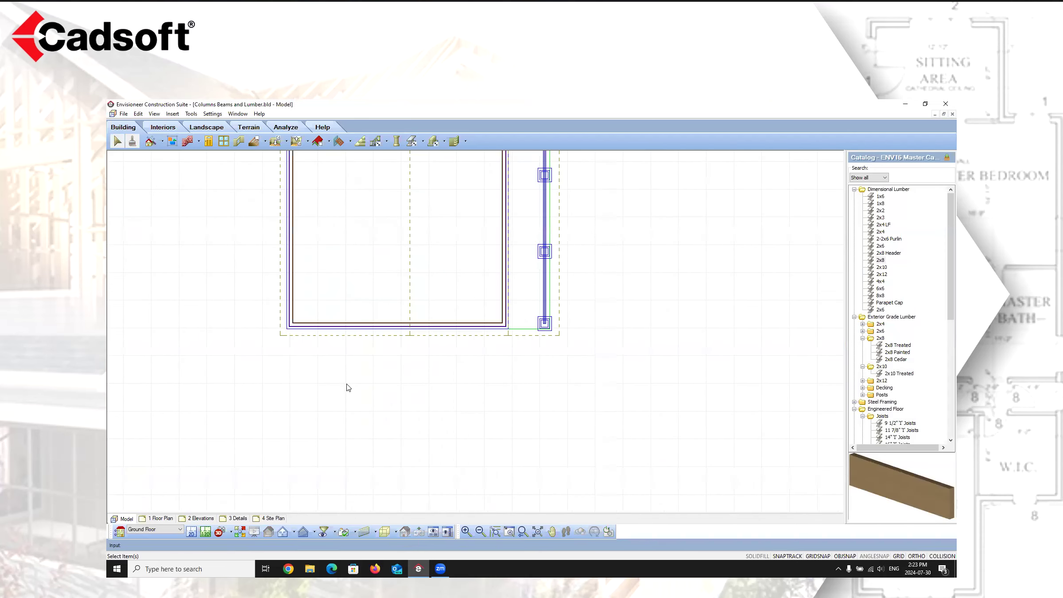
pyautogui.scroll(-3, 361, 387)
pyautogui.scroll(4, 381, 368)
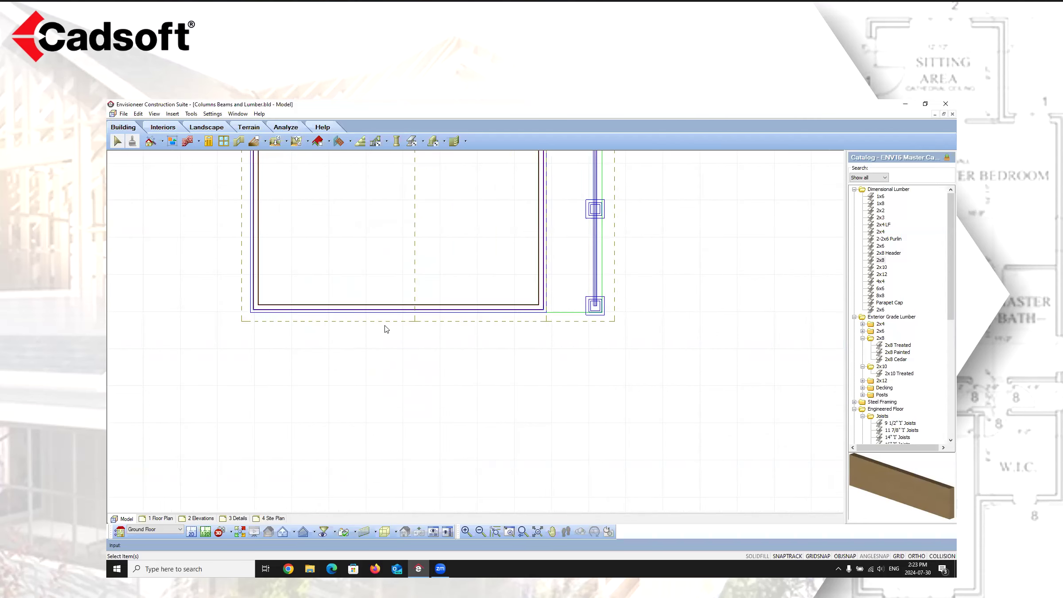
pyautogui.click(423, 142)
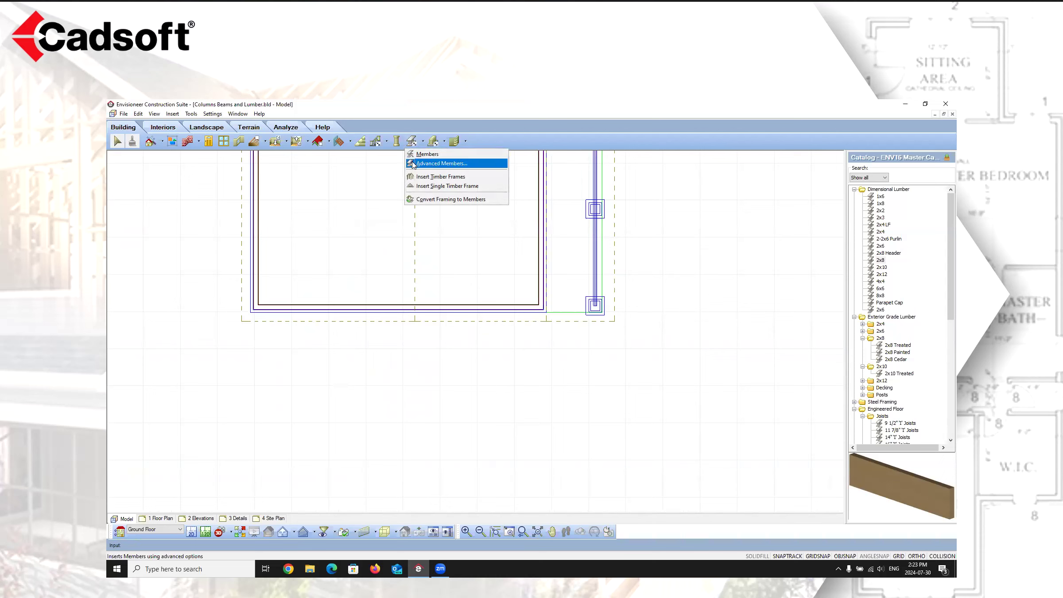
pyautogui.click(444, 164)
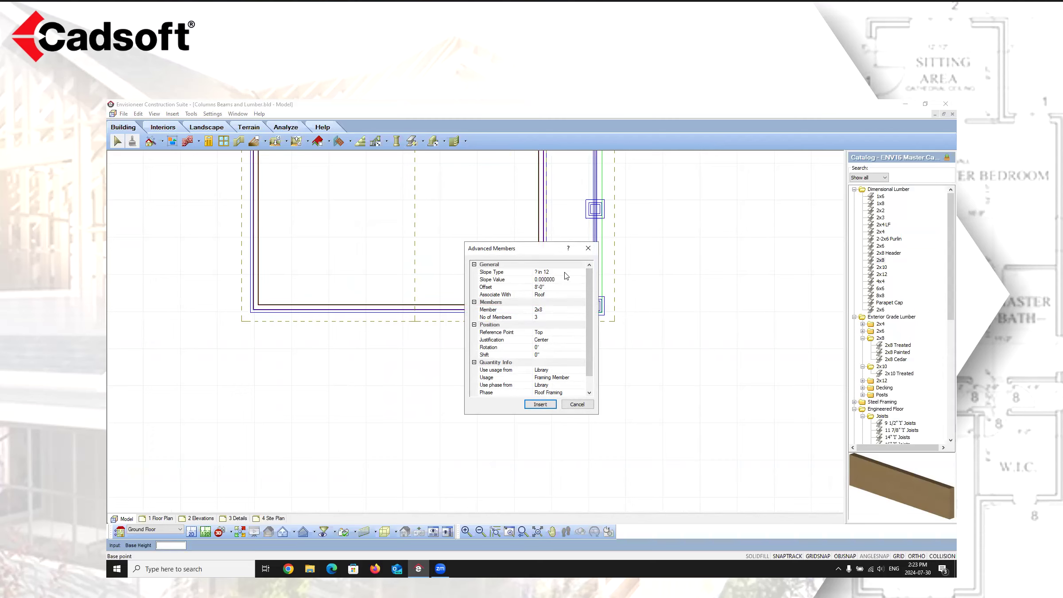
pyautogui.click(519, 273)
pyautogui.click(583, 272)
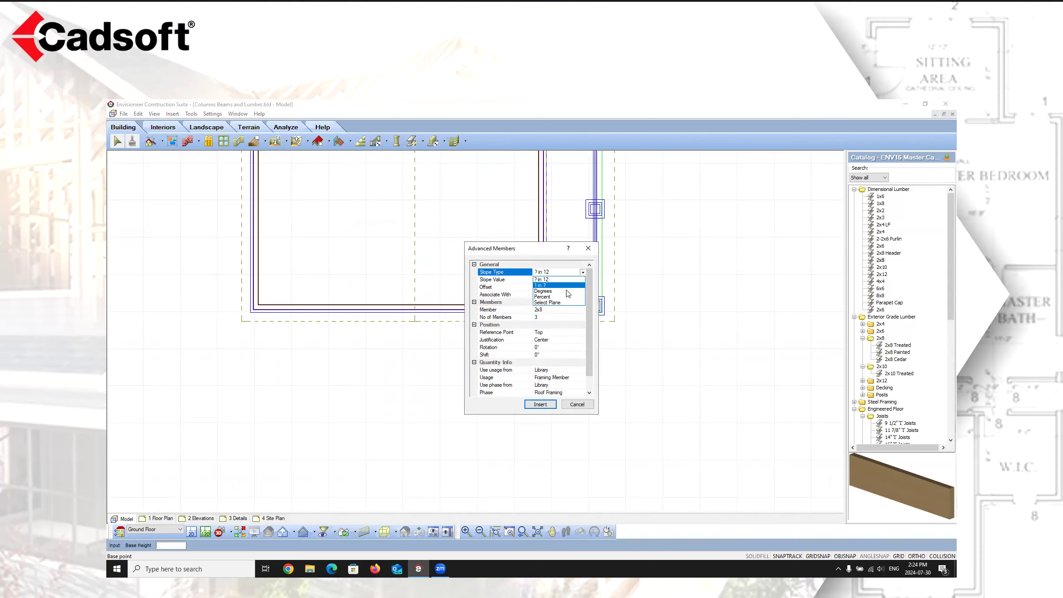
pyautogui.click(554, 303)
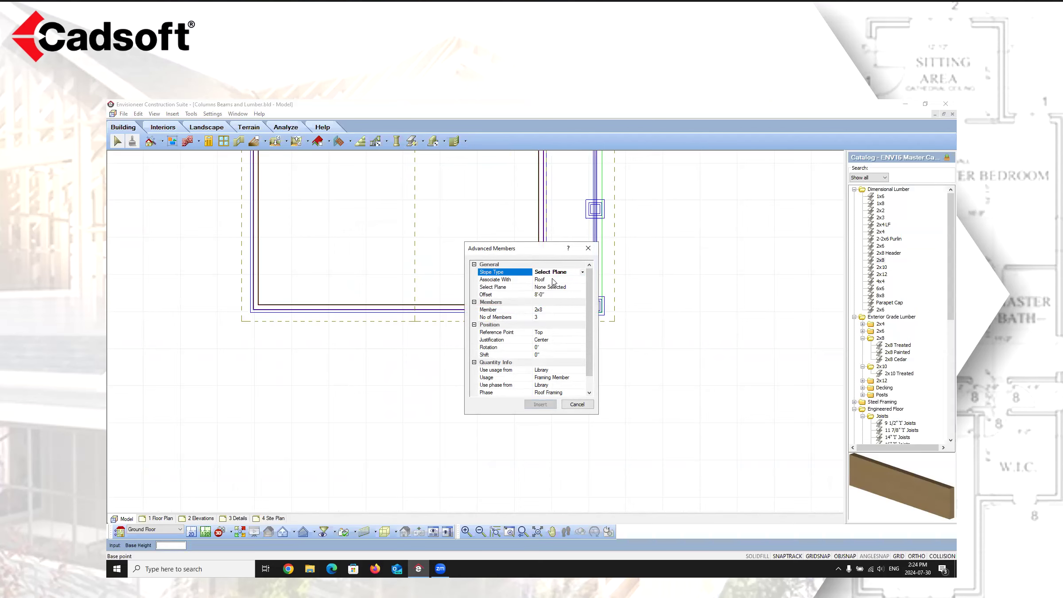
# - Set the new member's association to None and its offset to 0
pyautogui.click(551, 280)
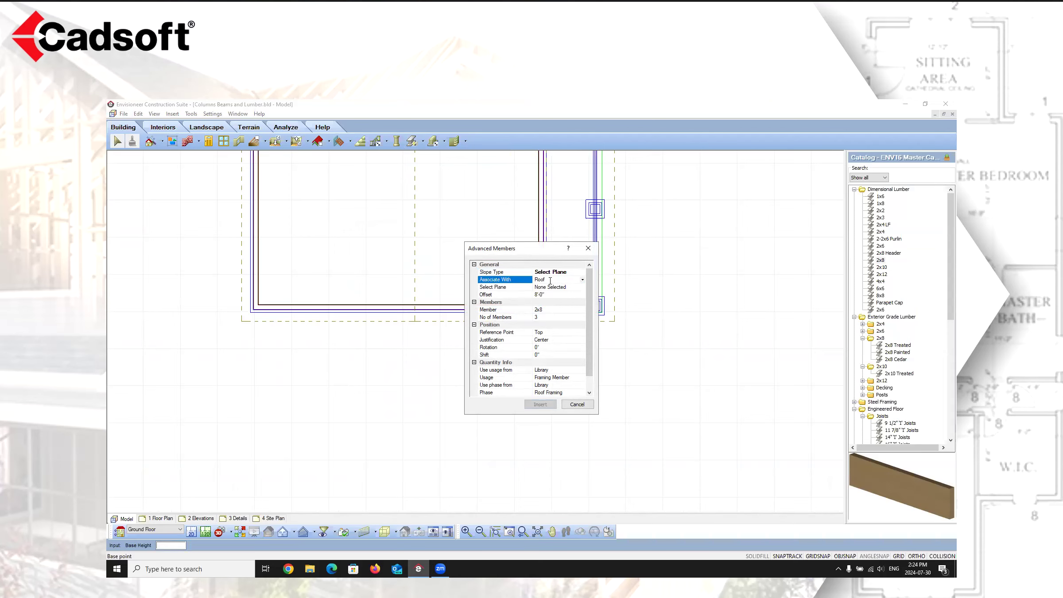
pyautogui.click(582, 281)
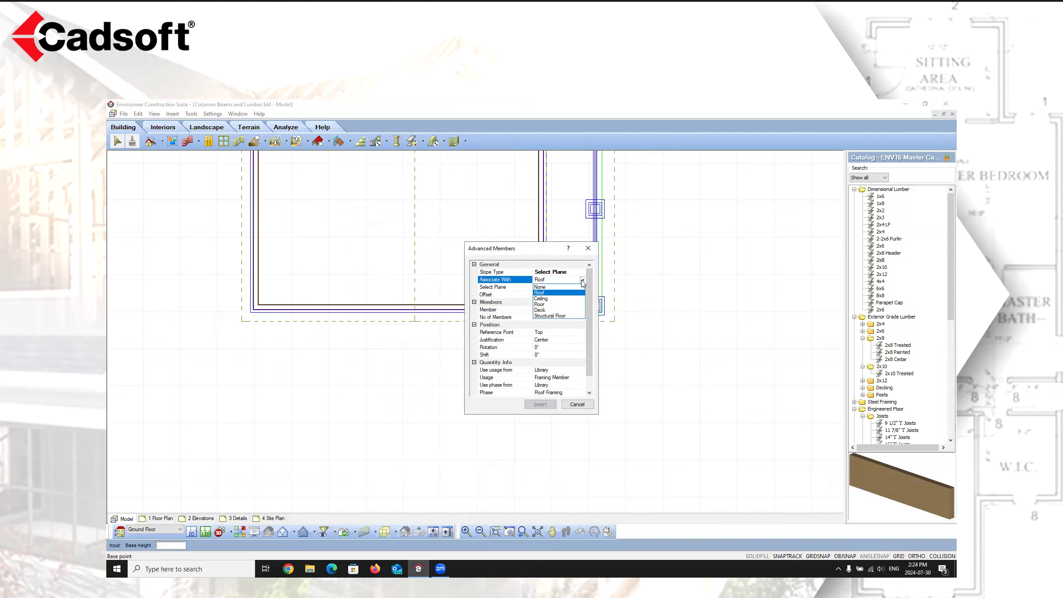
pyautogui.click(548, 287)
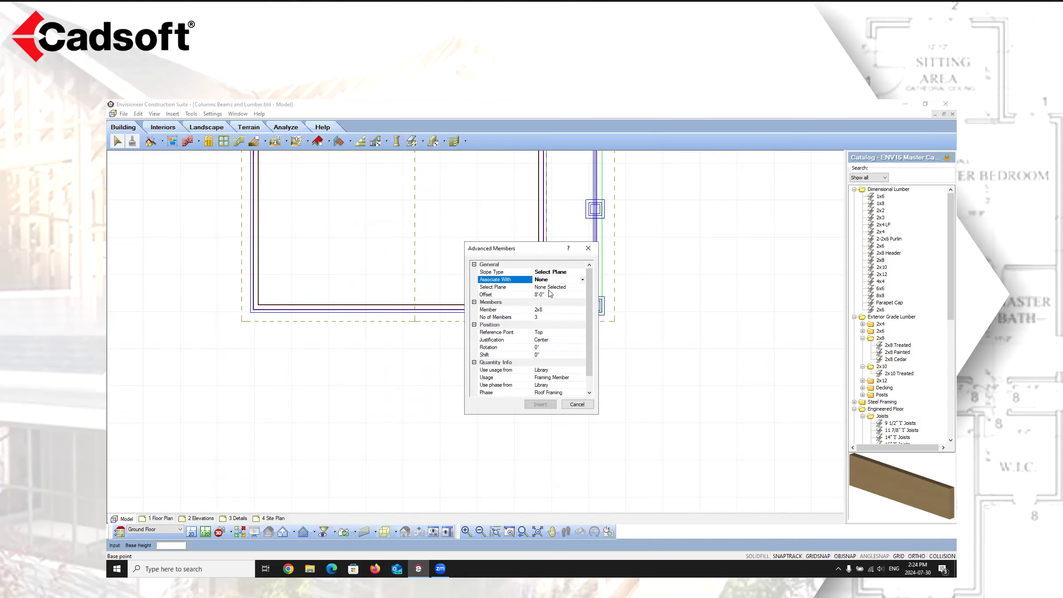
pyautogui.click(545, 295)
pyautogui.write('0')
# - Choose 1x6 dimensional lumber as the member and set the number of members to 1
pyautogui.click(565, 309)
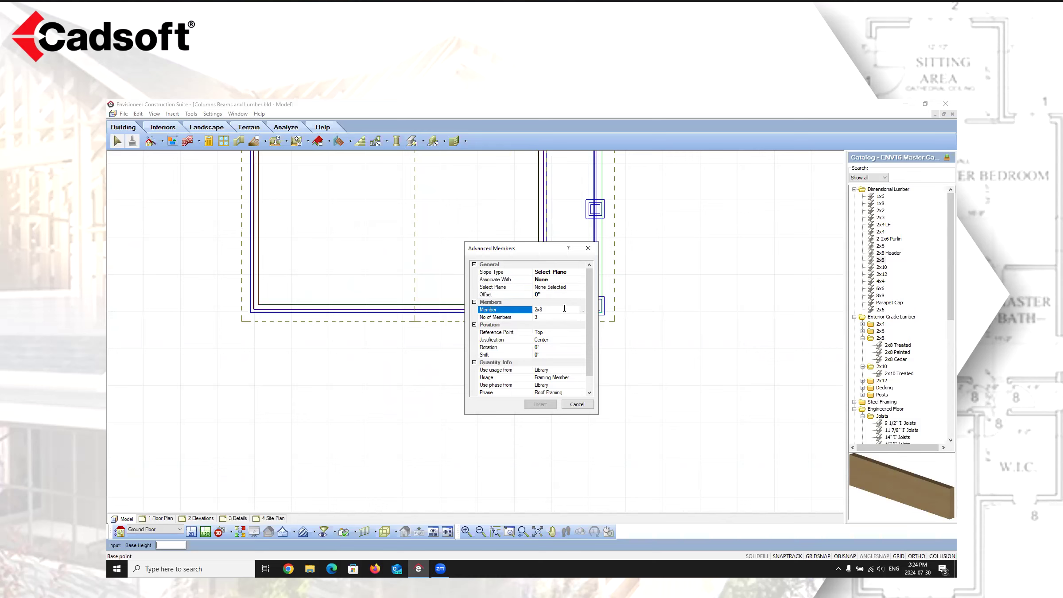
pyautogui.click(583, 310)
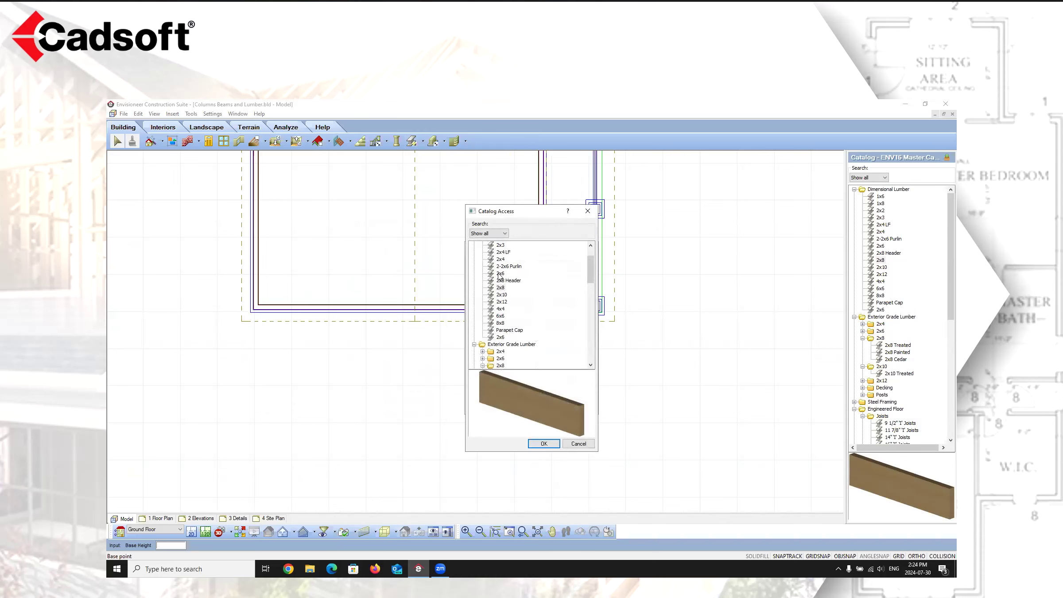
pyautogui.scroll(2, 500, 268)
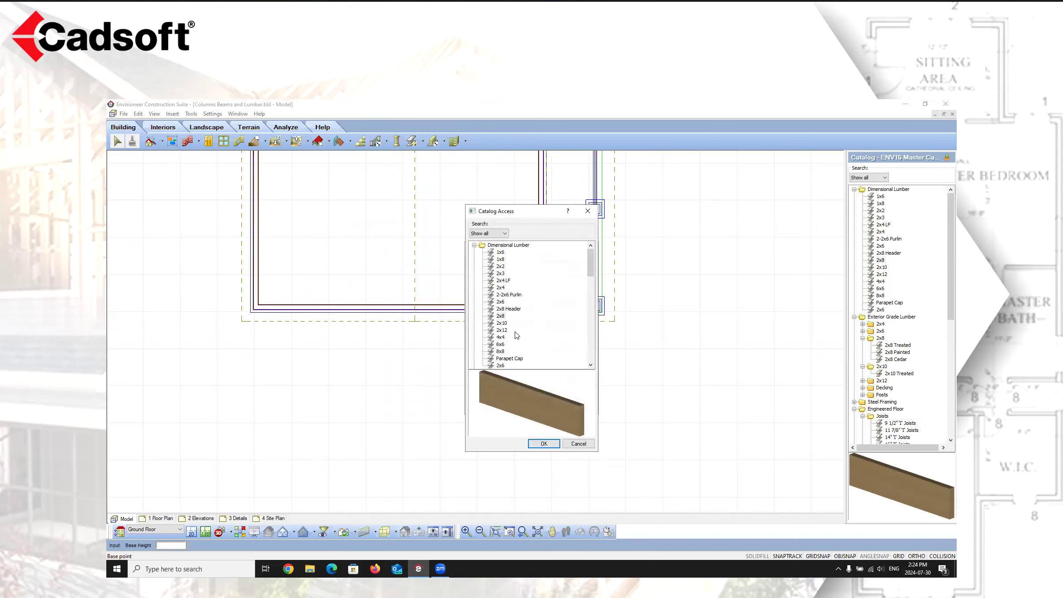
pyautogui.click(501, 252)
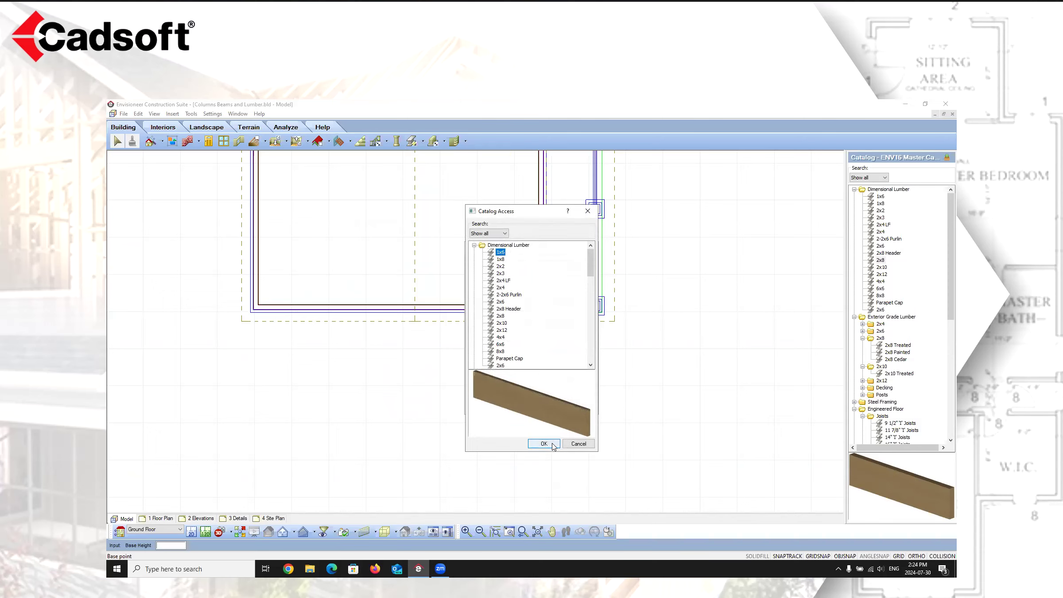
pyautogui.click(553, 444)
pyautogui.click(566, 316)
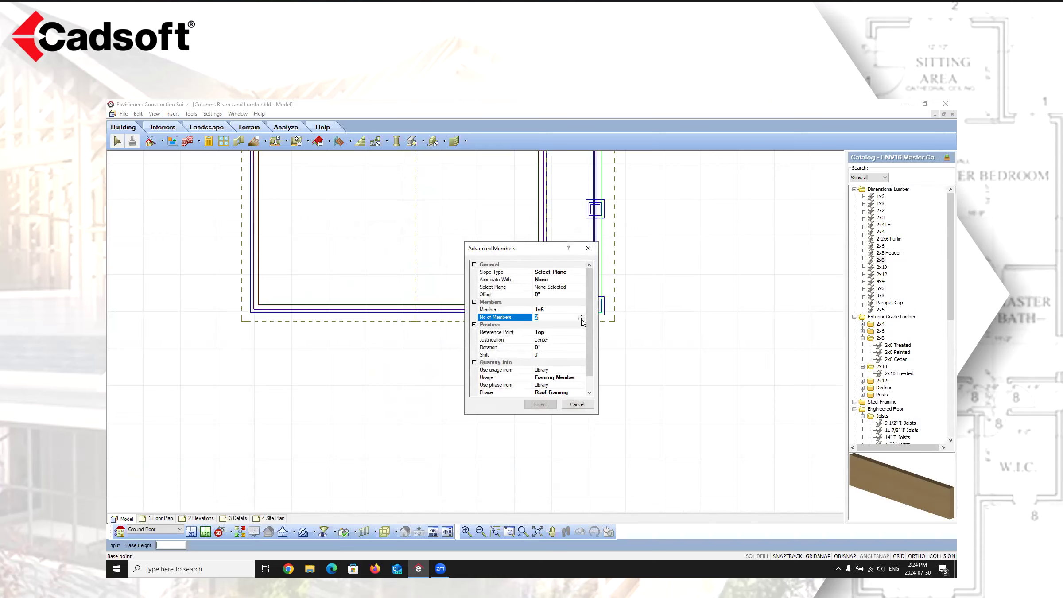
pyautogui.click(582, 319)
pyautogui.click(548, 333)
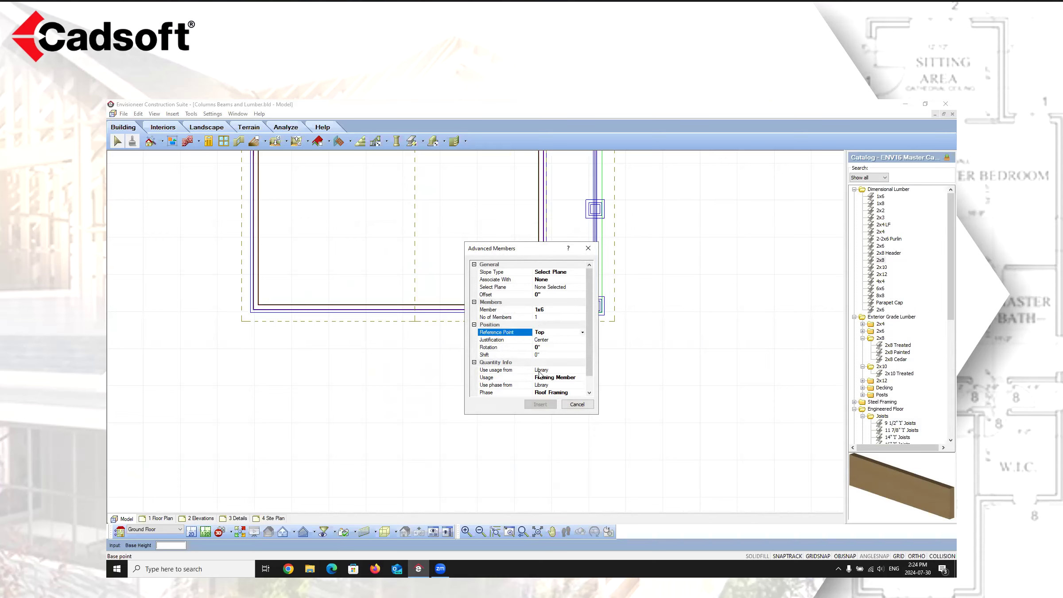
# - Set the member's usage to Exterior Finish and its phase to Exterior Finishes
pyautogui.click(571, 378)
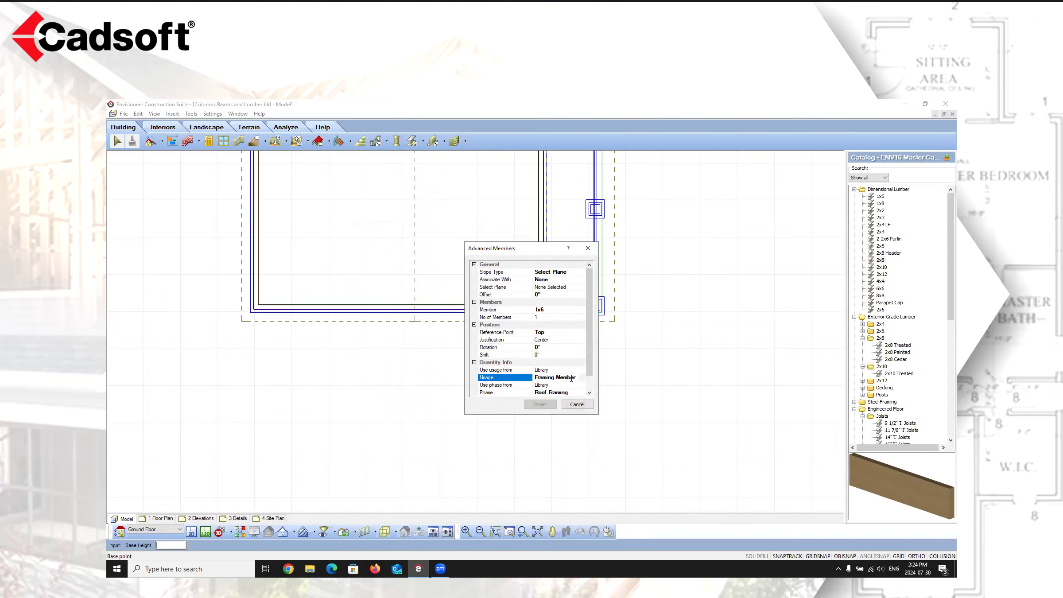
pyautogui.click(582, 378)
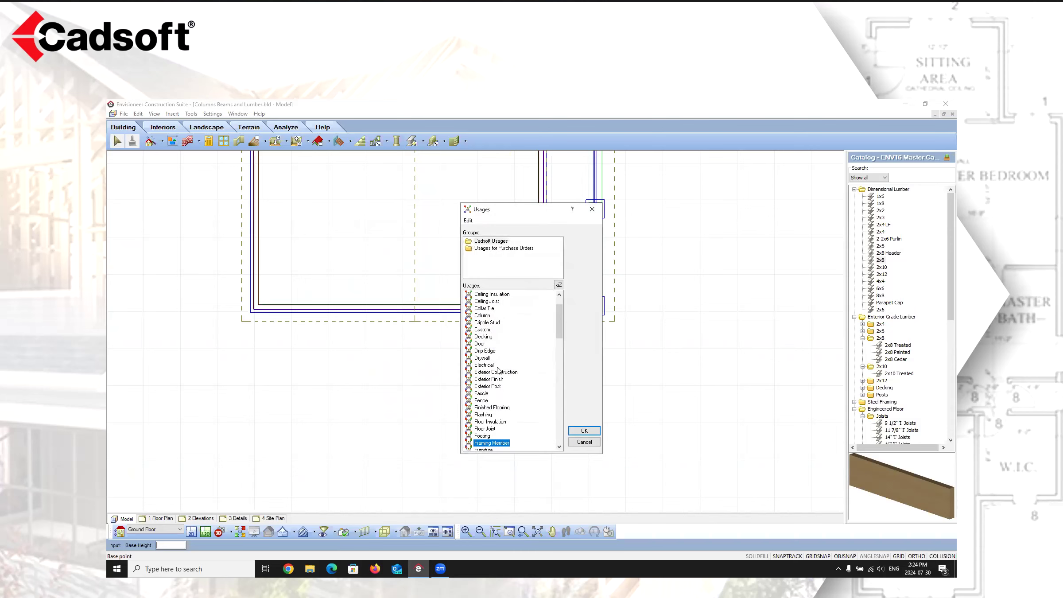
pyautogui.click(490, 380)
pyautogui.click(589, 432)
pyautogui.click(565, 393)
pyautogui.click(582, 392)
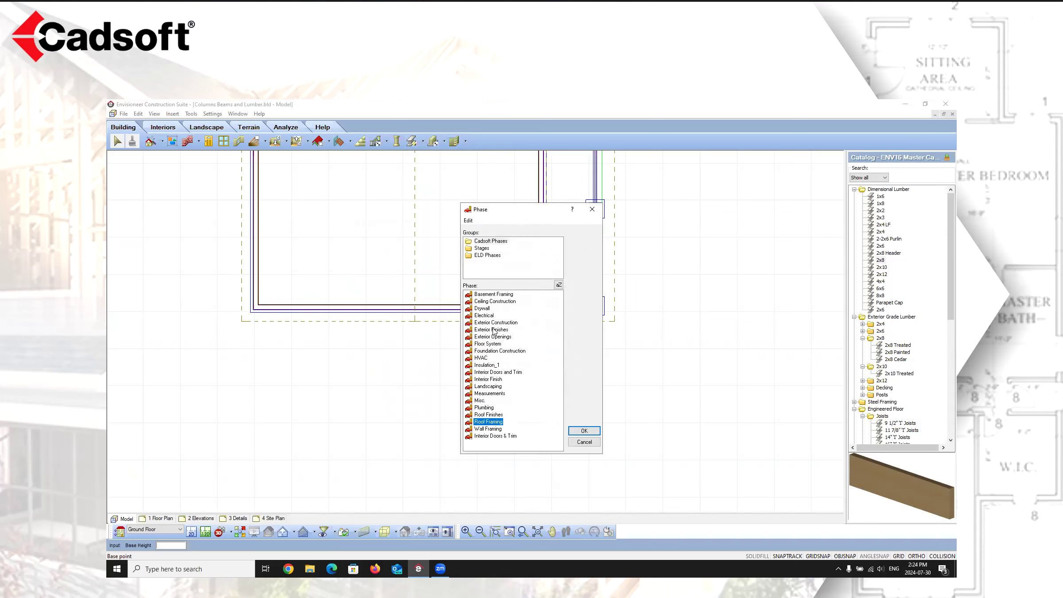
pyautogui.click(495, 329)
pyautogui.click(585, 431)
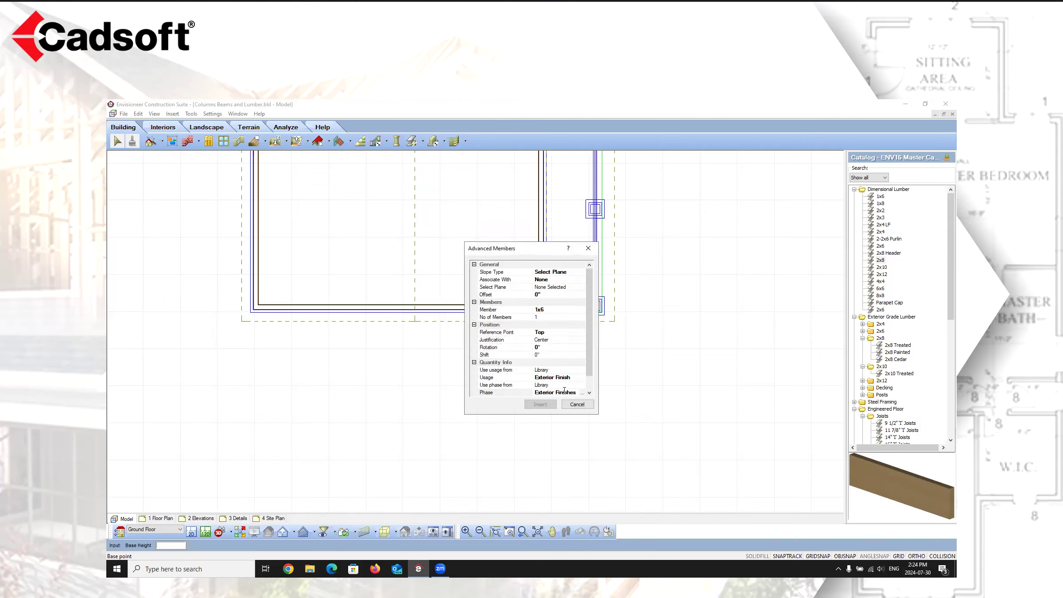
# - Pick the roof surface at the left eave as the member's slope plane and accept the settings for insertion
pyautogui.moveTo(591, 358); pyautogui.dragTo(592, 335)
pyautogui.click(568, 288)
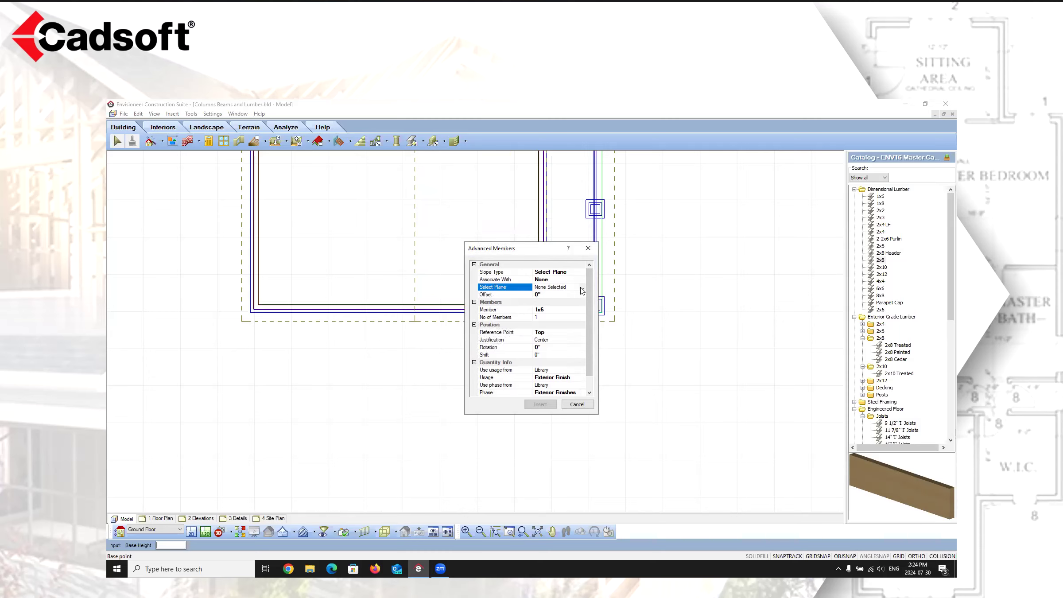
pyautogui.click(582, 290)
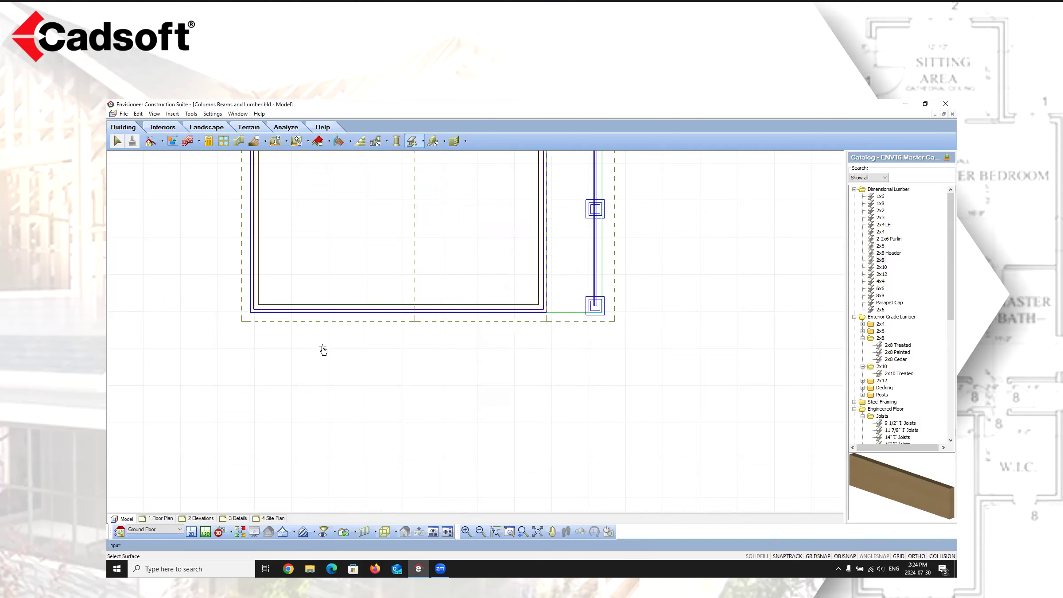
pyautogui.click(242, 298)
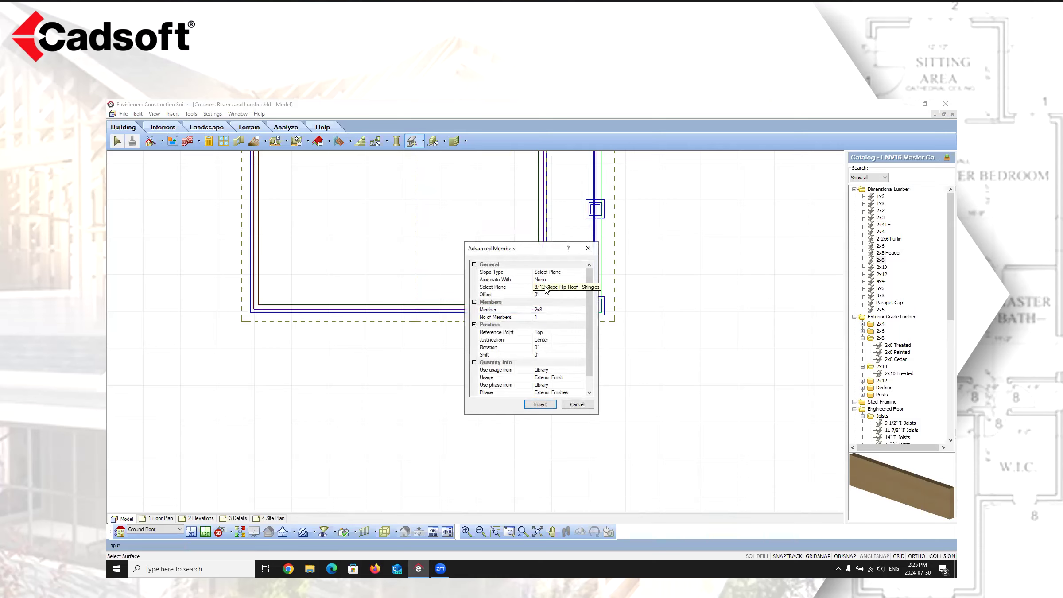
pyautogui.click(542, 405)
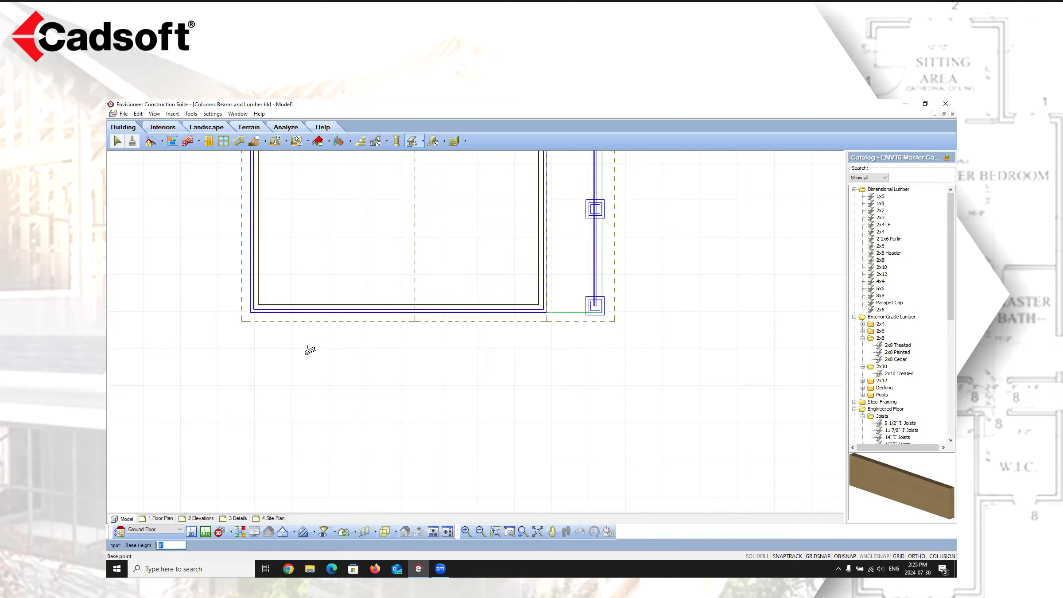
# - Draw the sloped member about 22' long along the lower gable edge, from the left roof corner to the ridge line
pyautogui.click(242, 322)
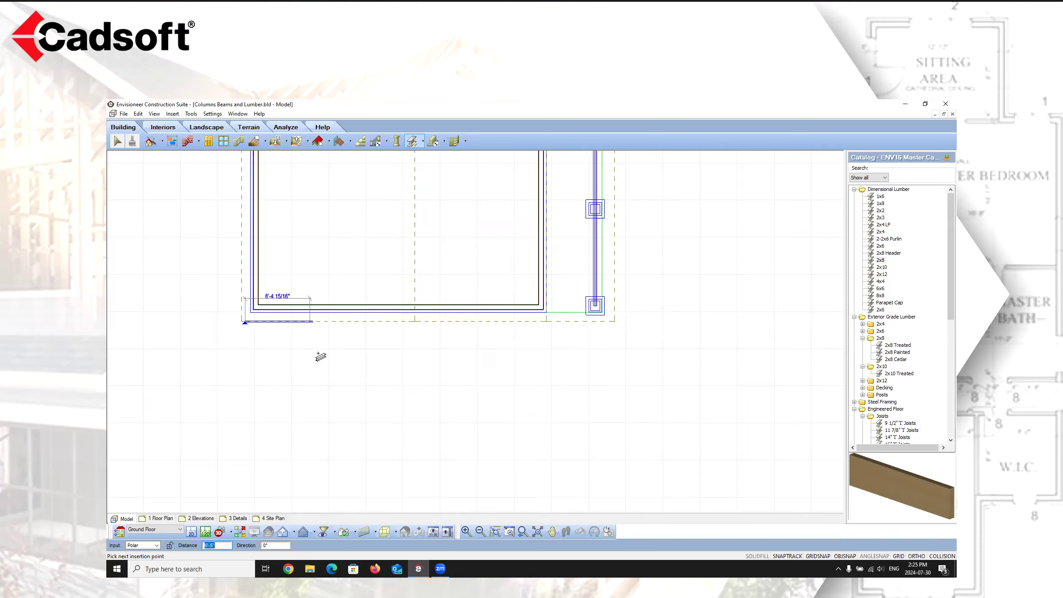
pyautogui.scroll(3, 409, 321)
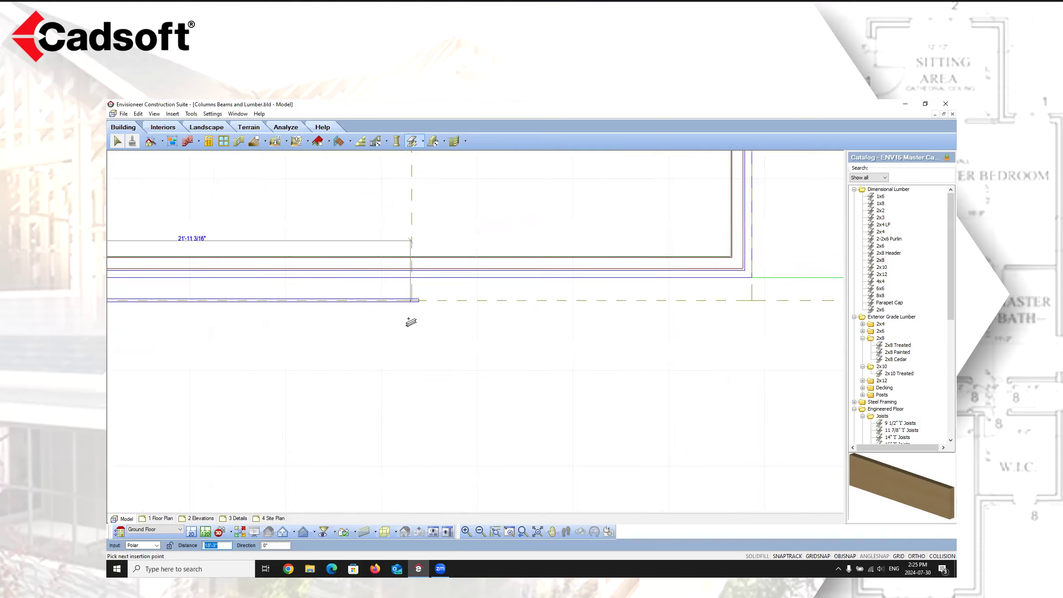
pyautogui.click(413, 293)
pyautogui.rightClick(456, 318)
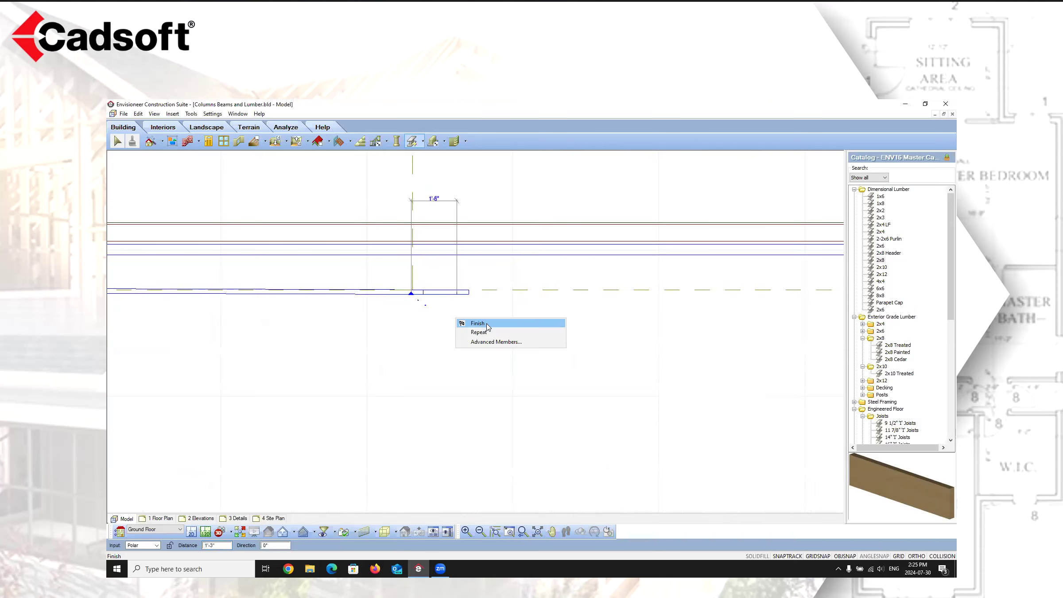
pyautogui.click(484, 324)
pyautogui.scroll(-10, 538, 303)
pyautogui.scroll(3, 358, 292)
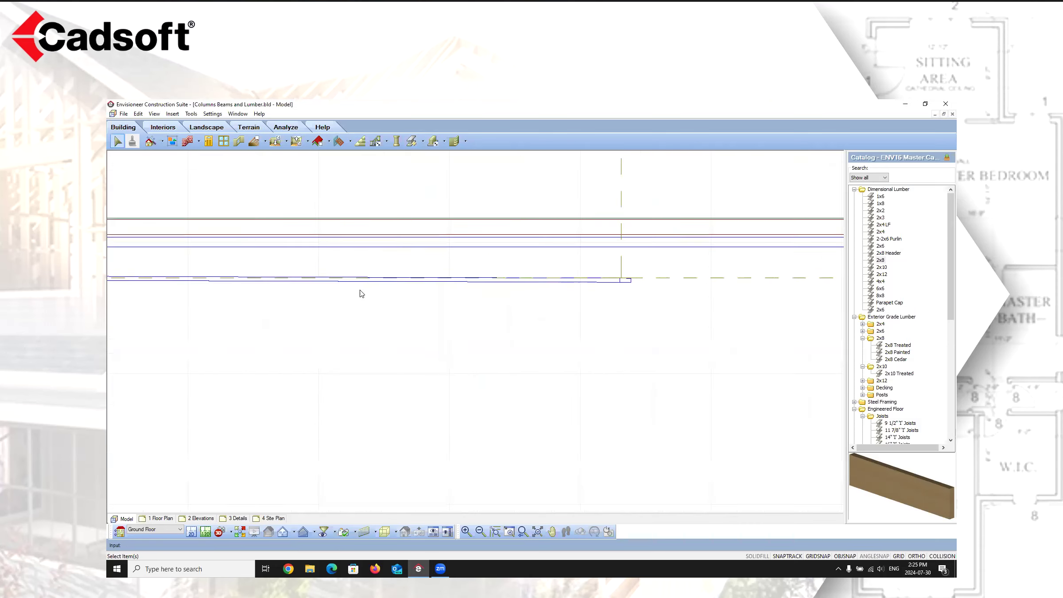
# - Delete the sloped member just drawn along the lower gable edge
pyautogui.click(364, 282)
pyautogui.click(390, 298)
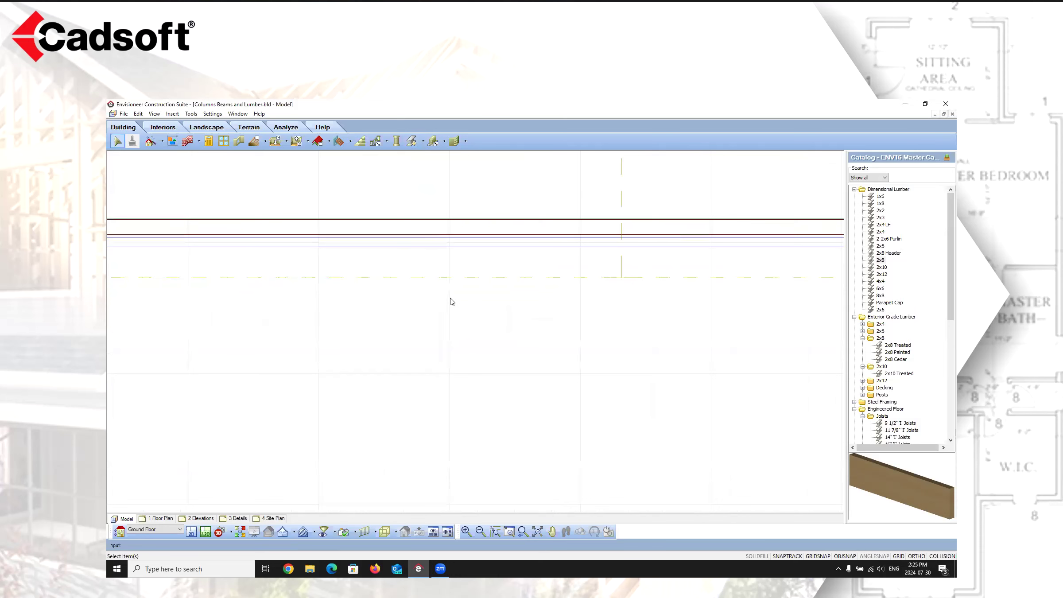
pyautogui.scroll(-2, 538, 297)
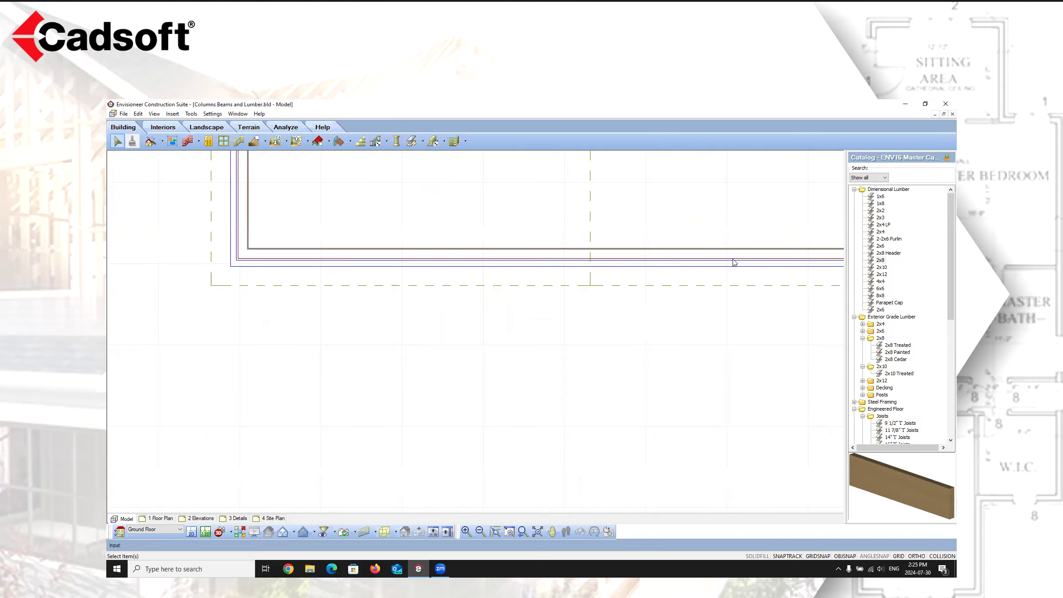
# - Start another advanced member, choose the 1x8 dimensional lumber as its member, and accept the settings for insertion
pyautogui.click(423, 141)
pyautogui.click(438, 165)
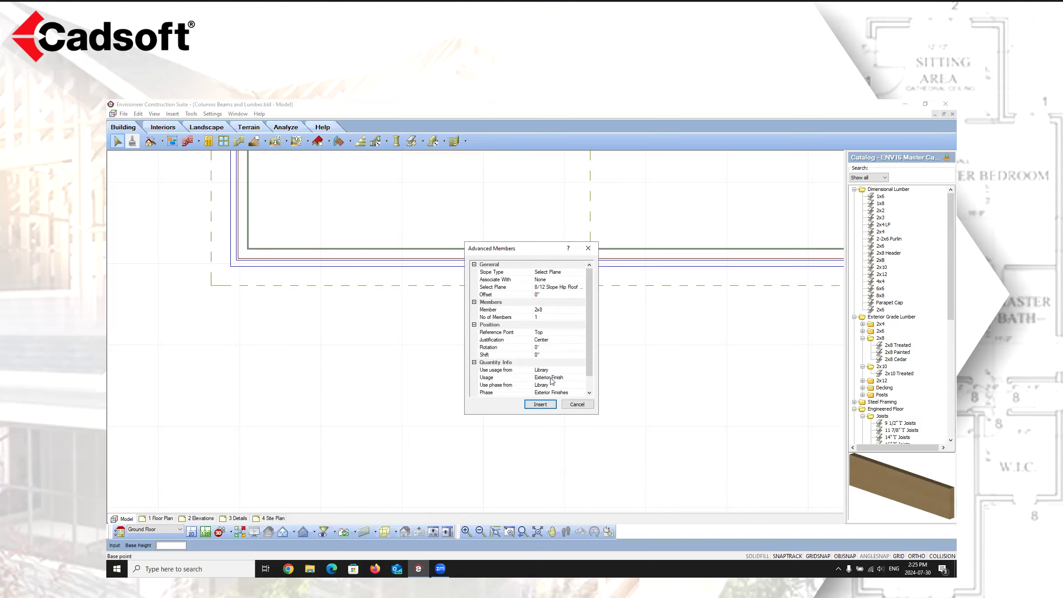
pyautogui.click(555, 273)
pyautogui.click(582, 273)
pyautogui.click(551, 306)
pyautogui.click(550, 280)
pyautogui.click(573, 310)
pyautogui.click(582, 310)
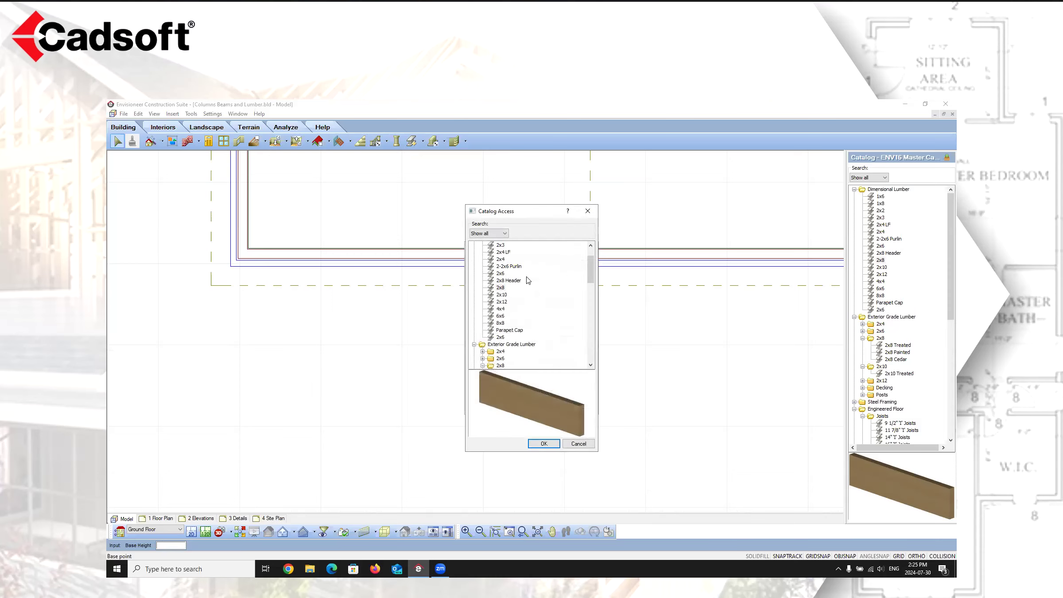
pyautogui.scroll(2, 501, 295)
pyautogui.click(501, 260)
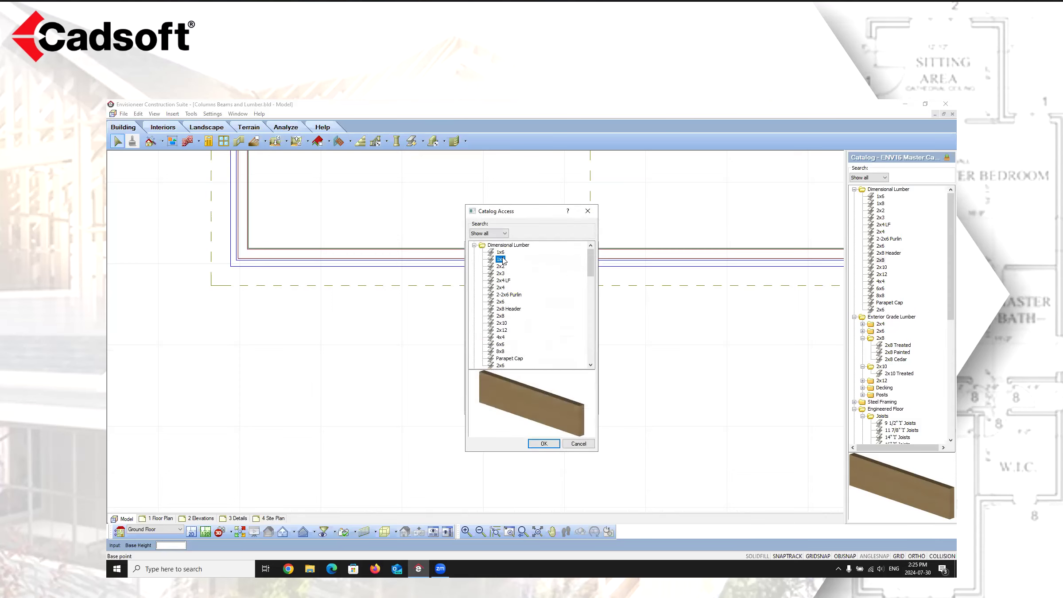
pyautogui.click(544, 444)
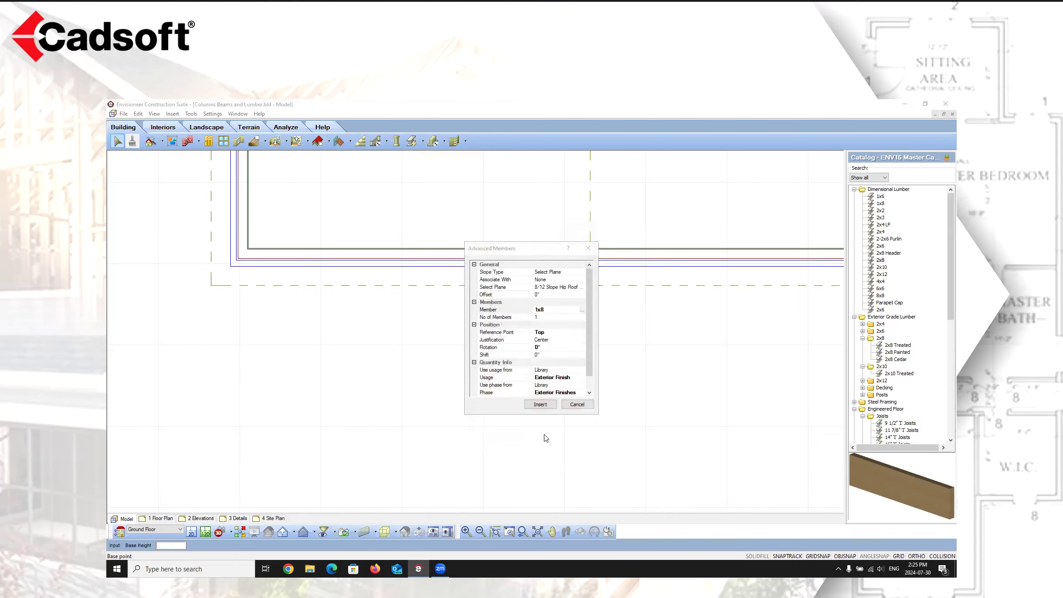
pyautogui.click(541, 405)
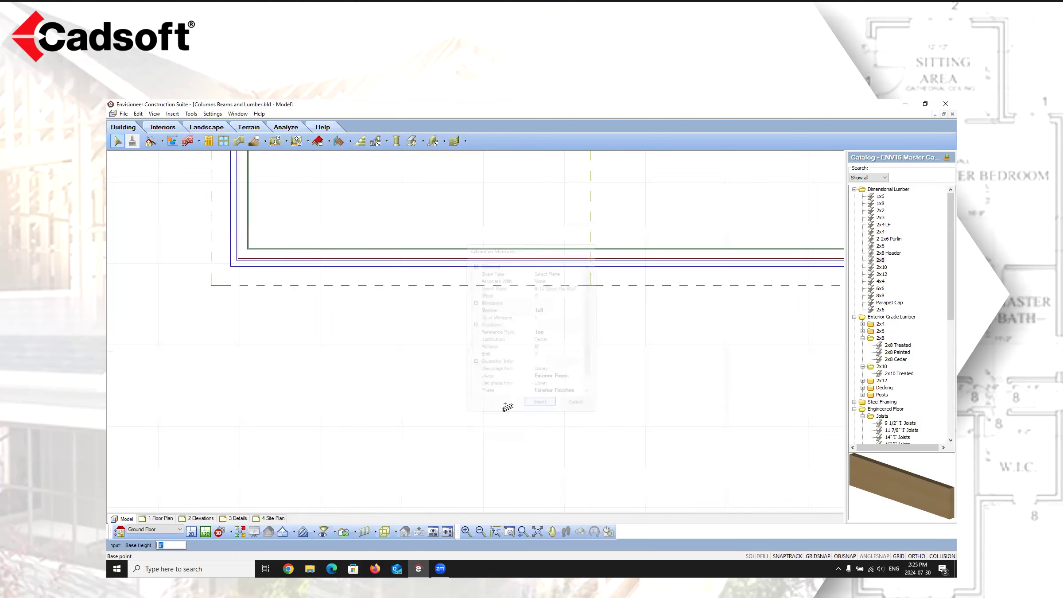
# - Draw the sloped 1x8 member along the lower gable edge from the left roof corner to the ridge line
pyautogui.click(211, 286)
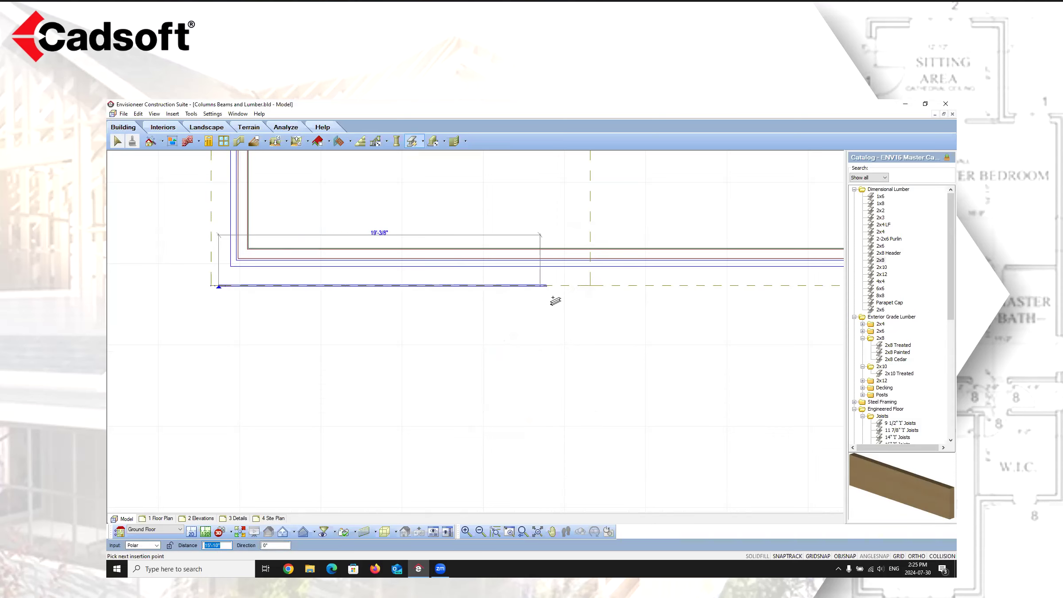
pyautogui.click(591, 286)
pyautogui.rightClick(562, 321)
pyautogui.click(583, 325)
# - In the 3D perspective, set both end conditions of the 1x8 gable member to Plumb
pyautogui.click(231, 532)
pyautogui.click(244, 510)
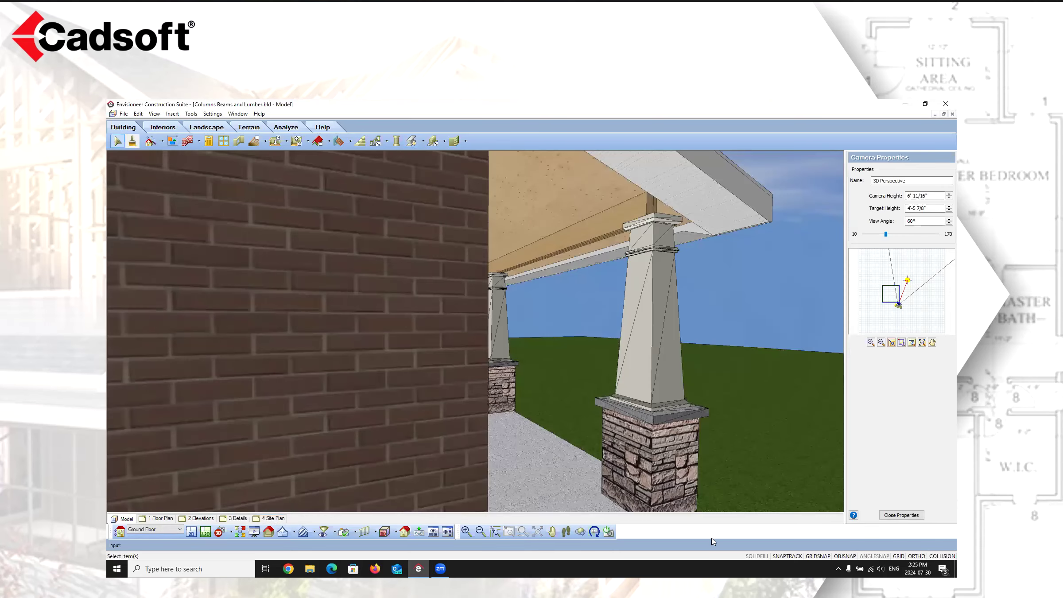
pyautogui.moveTo(641, 315)
pyautogui.mouseDown()
pyautogui.moveTo(594, 287)
pyautogui.moveTo(612, 301)
pyautogui.moveTo(486, 295)
pyautogui.moveTo(496, 226)
pyautogui.moveTo(565, 197)
pyautogui.moveTo(484, 282)
pyautogui.moveTo(592, 247)
pyautogui.moveTo(643, 271)
pyautogui.moveTo(533, 287)
pyautogui.moveTo(543, 327)
pyautogui.mouseUp()
pyautogui.moveTo(563, 373); pyautogui.dragTo(479, 261)
pyautogui.rightClick(478, 244)
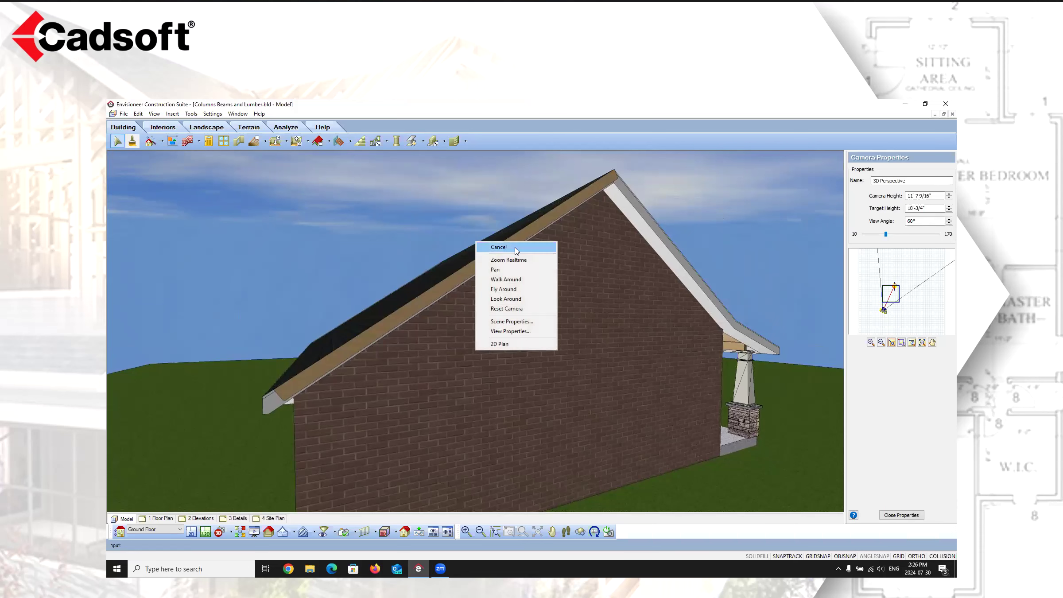
pyautogui.click(515, 246)
pyautogui.click(521, 238)
pyautogui.rightClick(522, 239)
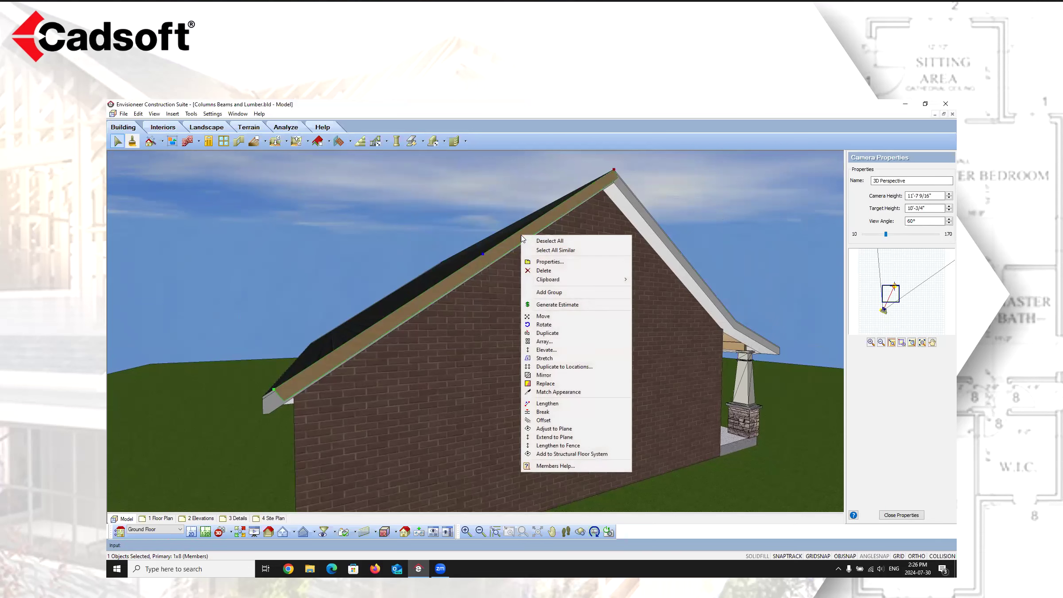
pyautogui.click(547, 262)
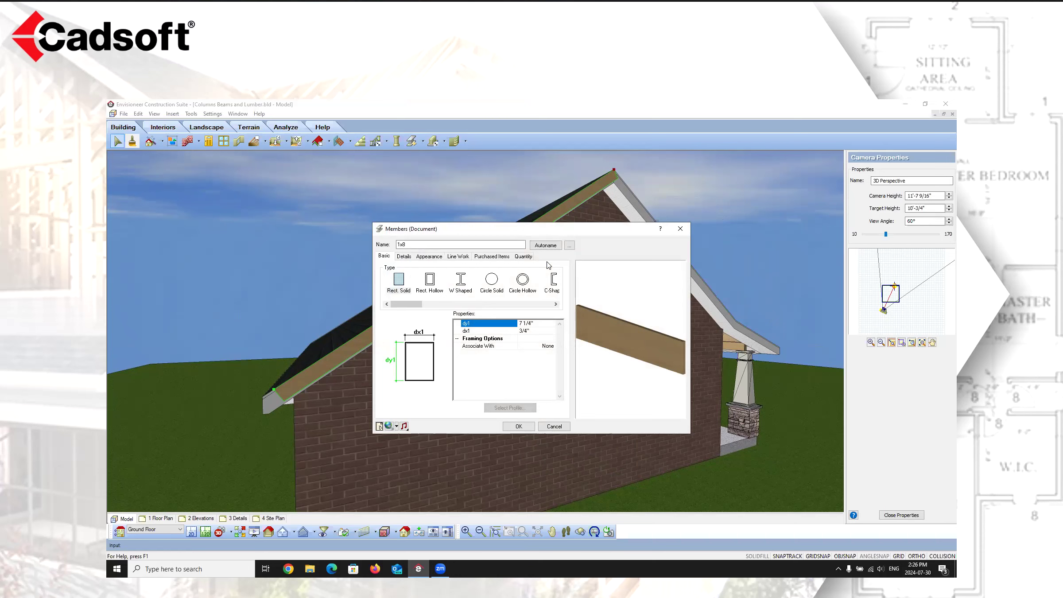
pyautogui.click(403, 256)
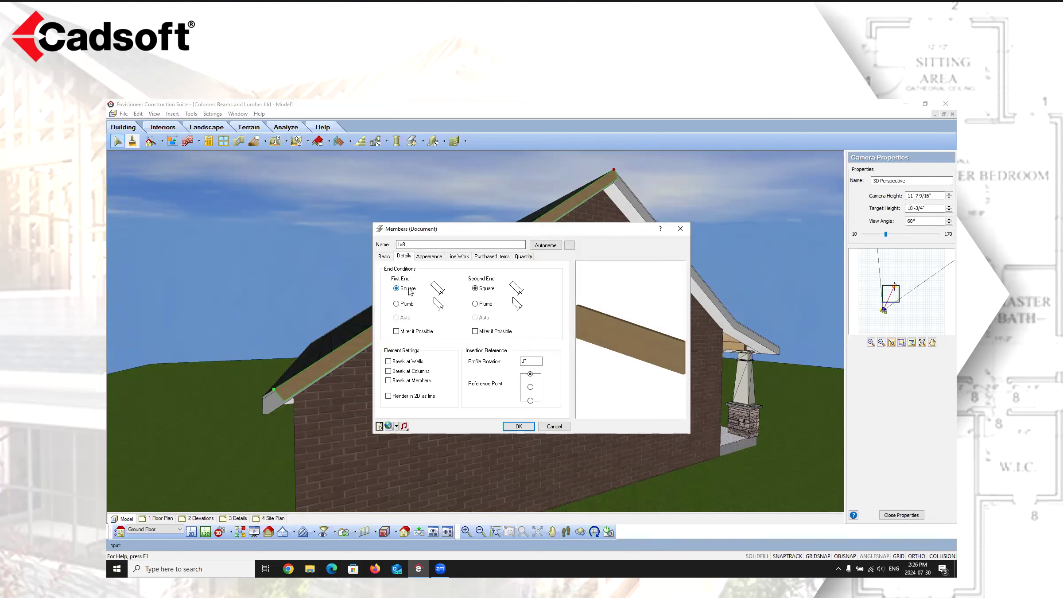
pyautogui.click(396, 304)
pyautogui.click(475, 304)
pyautogui.click(532, 426)
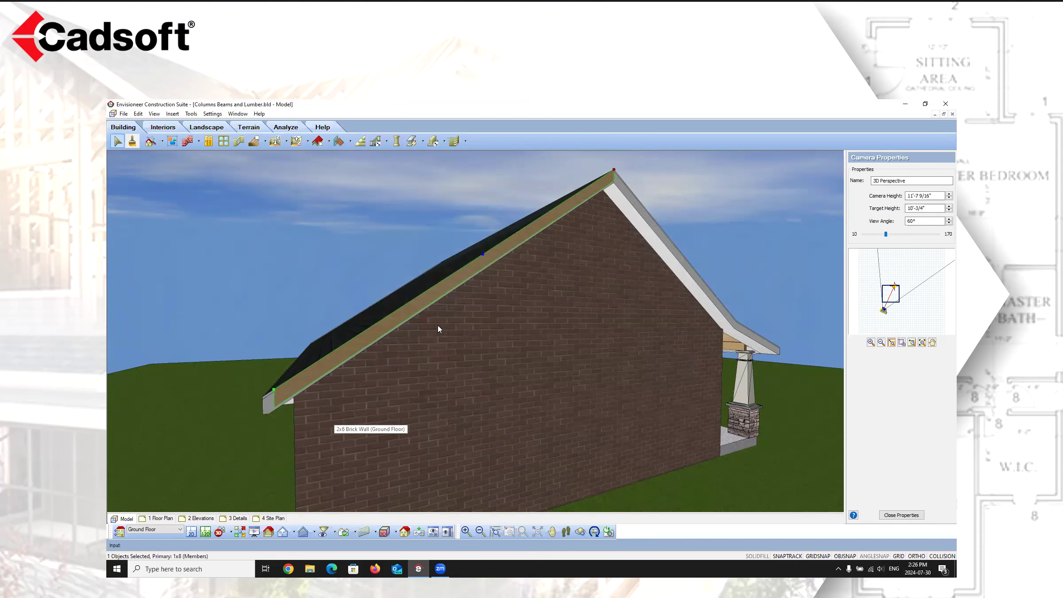
# - Lower the elevation of the 1x8 member below the gable roof edge
pyautogui.rightClick(401, 316)
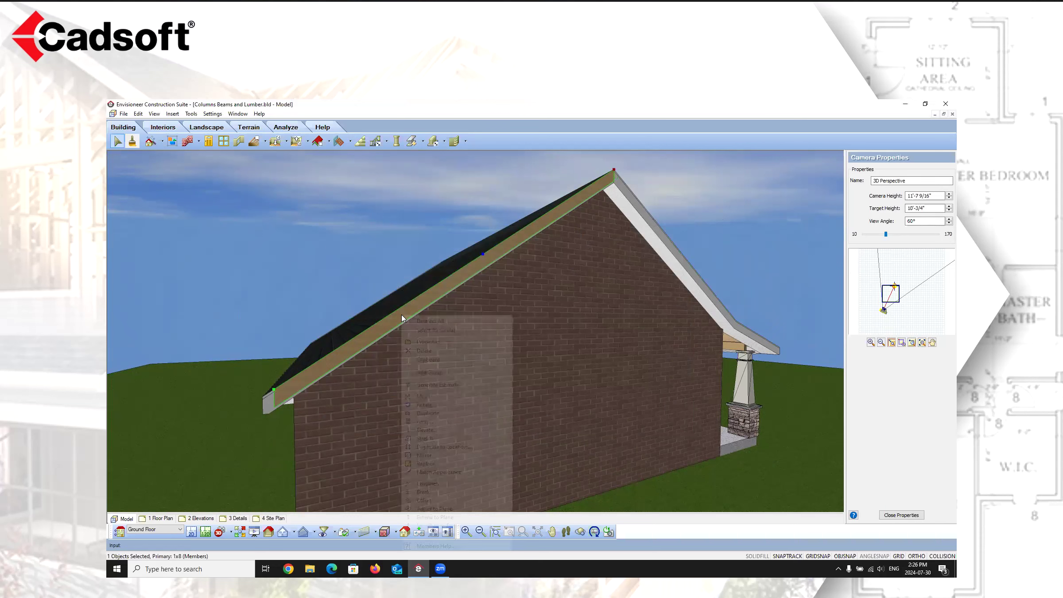
pyautogui.click(440, 431)
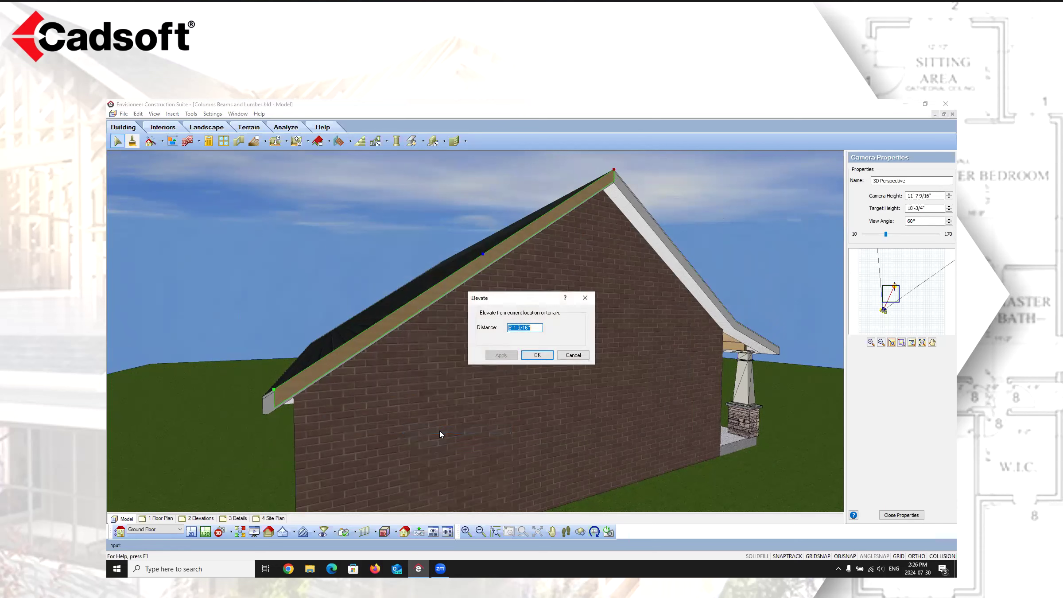
pyautogui.click(536, 329)
pyautogui.press('BackSpace')
pyautogui.press('BackSpace')
pyautogui.press('BackSpace')
pyautogui.click(503, 355)
pyautogui.doubleClick(508, 330)
pyautogui.click(537, 355)
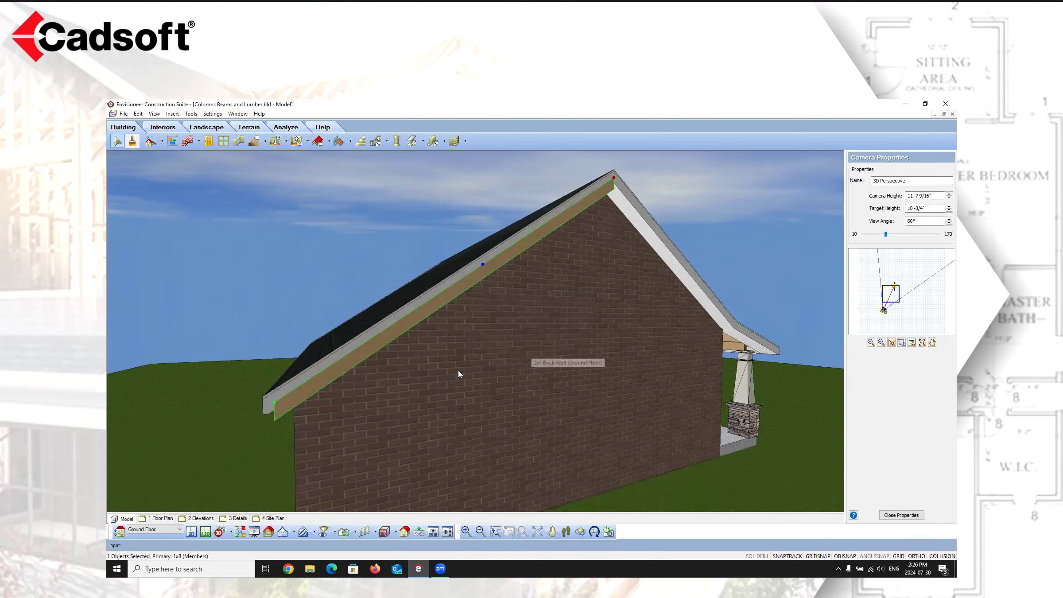
# - Set the 1x8 gable member's elevation to 7'-5"
pyautogui.rightClick(322, 388)
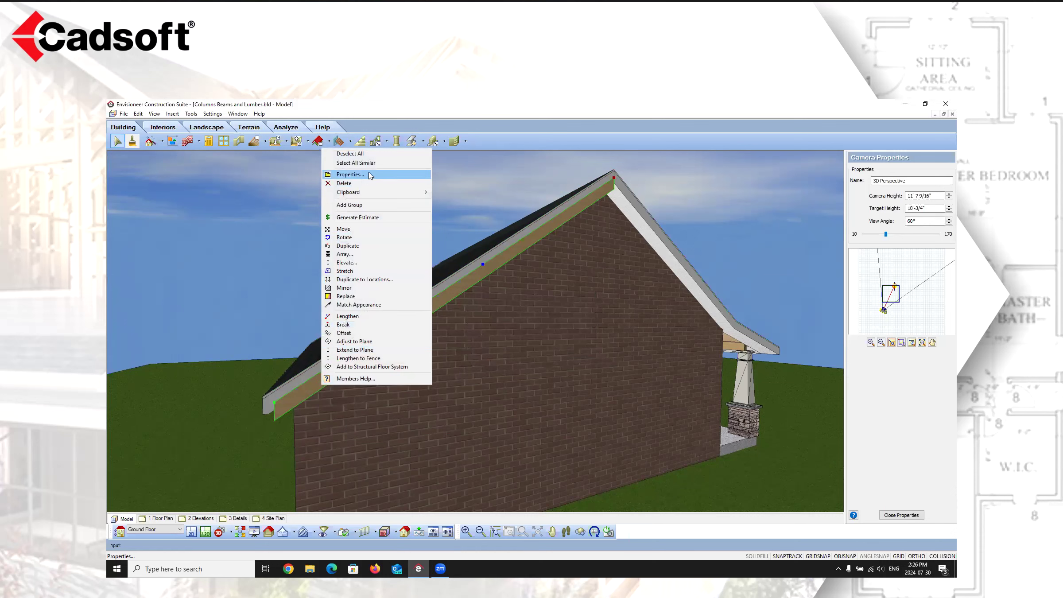
pyautogui.click(359, 264)
pyautogui.click(517, 328)
pyautogui.press('BackSpace')
pyautogui.press('BackSpace')
pyautogui.press('BackSpace')
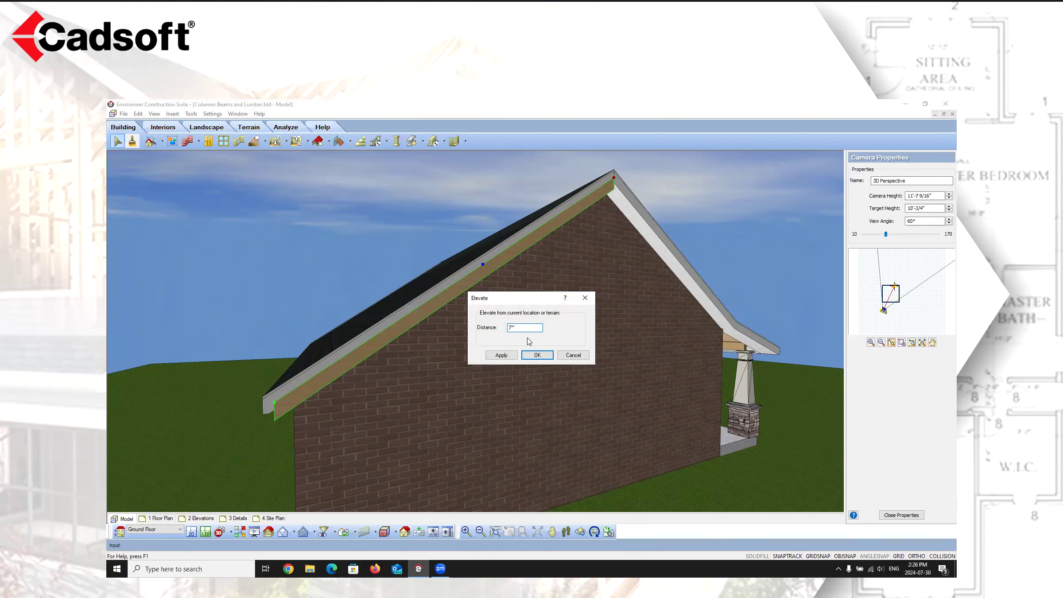
pyautogui.write("'5")
pyautogui.click(501, 355)
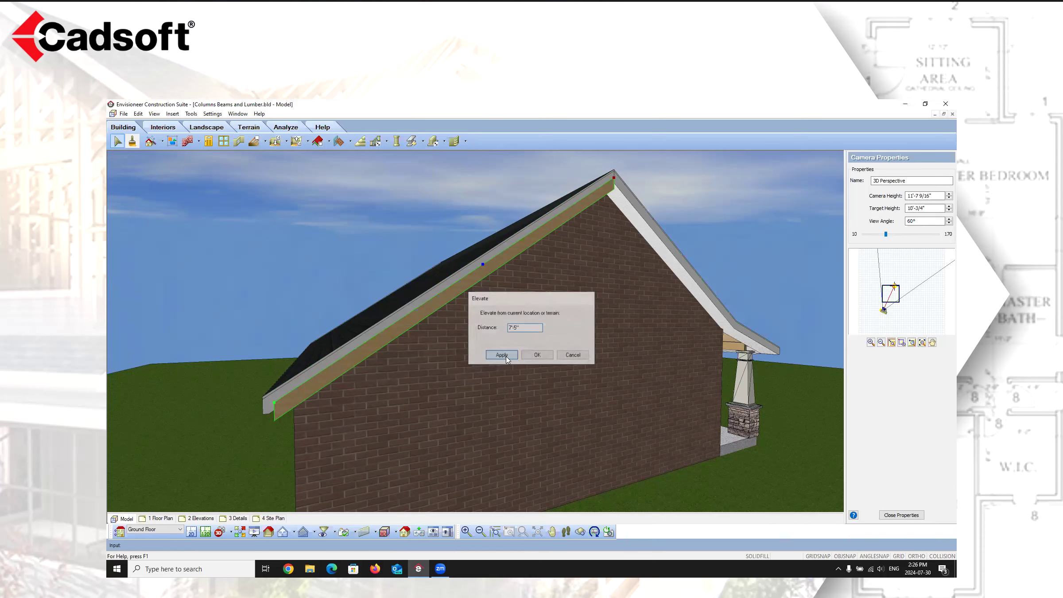
pyautogui.click(537, 355)
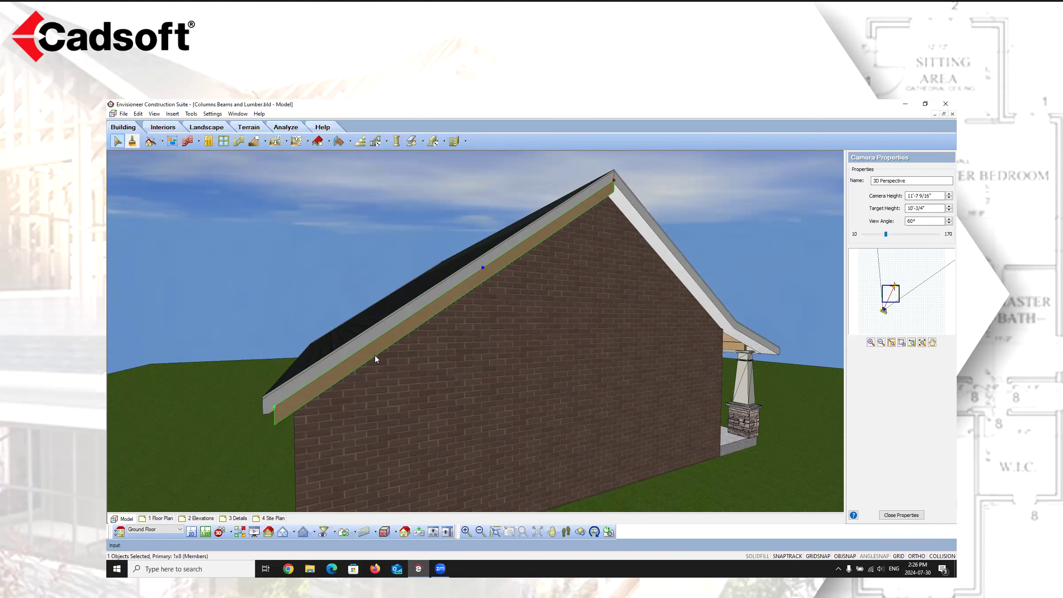
# - In the 2D plan, move the 1x8 member from the gable roof edge to the exterior wall's outer face
pyautogui.click(191, 532)
pyautogui.scroll(3, 243, 286)
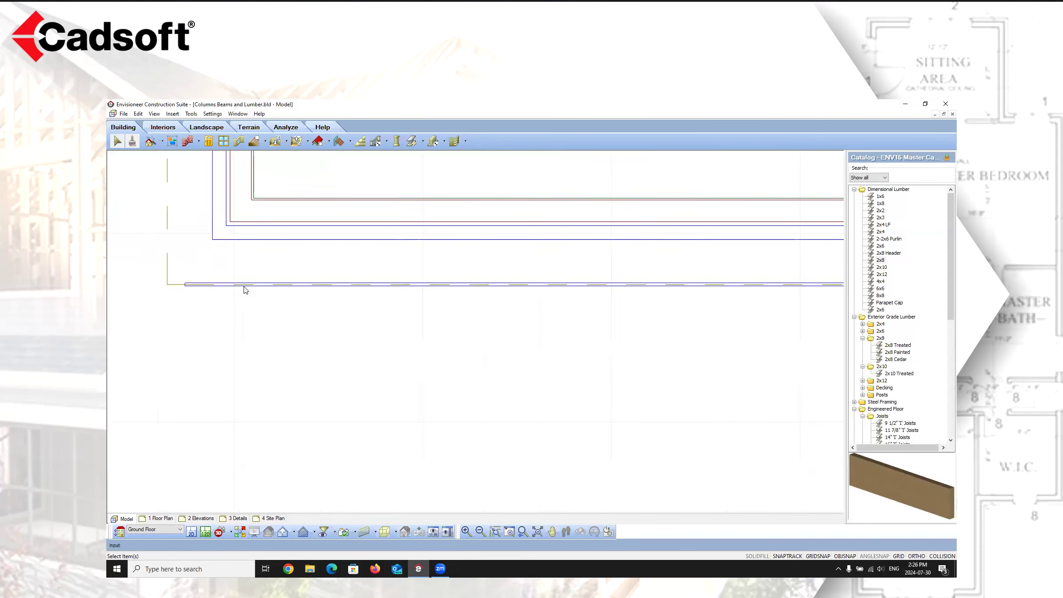
pyautogui.click(243, 287)
pyautogui.scroll(3, 641, 301)
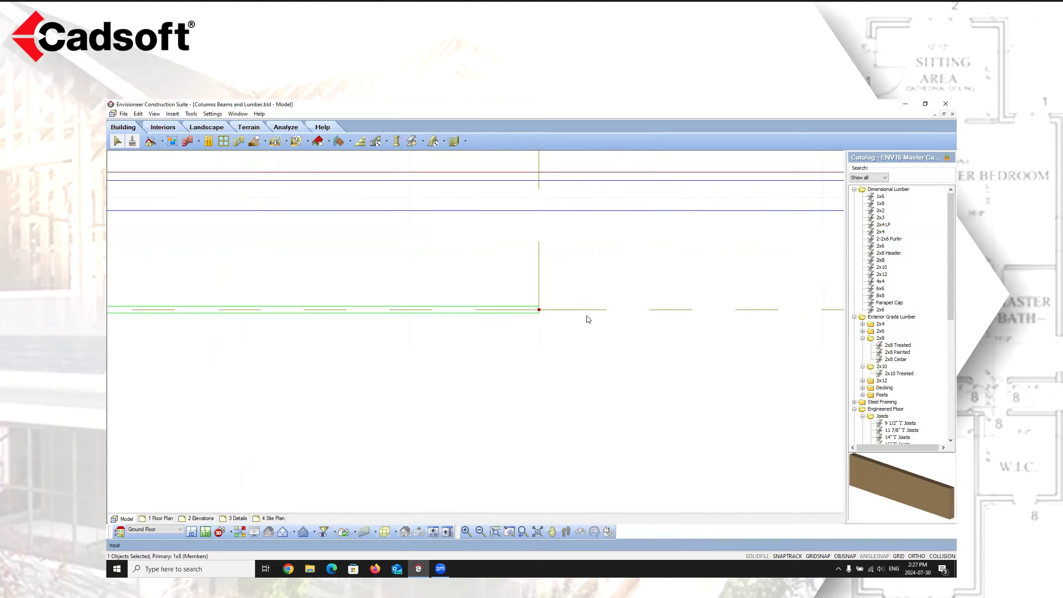
pyautogui.rightClick(537, 285)
pyautogui.click(577, 365)
pyautogui.click(538, 308)
pyautogui.click(539, 214)
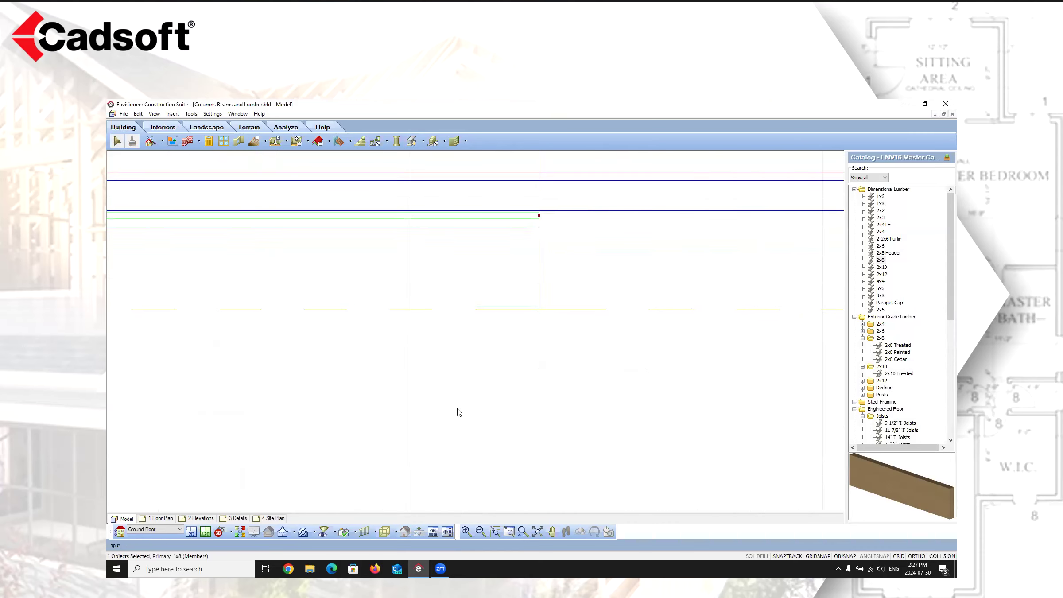
# - In the 3D perspective, set the elevation of the 1x8 member under the gable soffit to 7'-4"
pyautogui.click(219, 533)
pyautogui.click(248, 510)
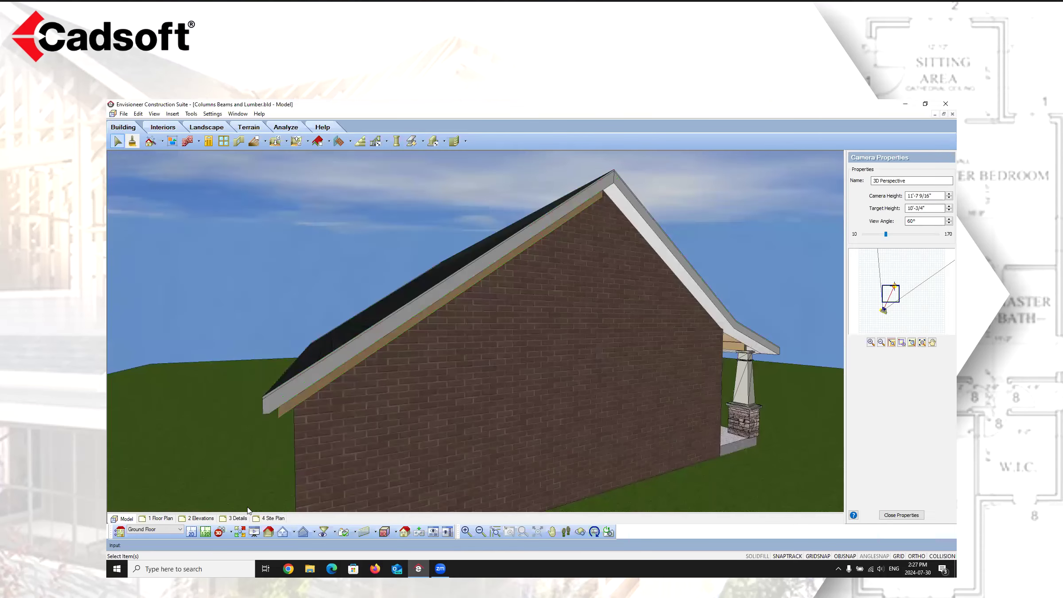
pyautogui.click(566, 531)
pyautogui.moveTo(628, 349); pyautogui.dragTo(365, 386)
pyautogui.rightClick(619, 182)
pyautogui.click(630, 189)
pyautogui.rightClick(403, 214)
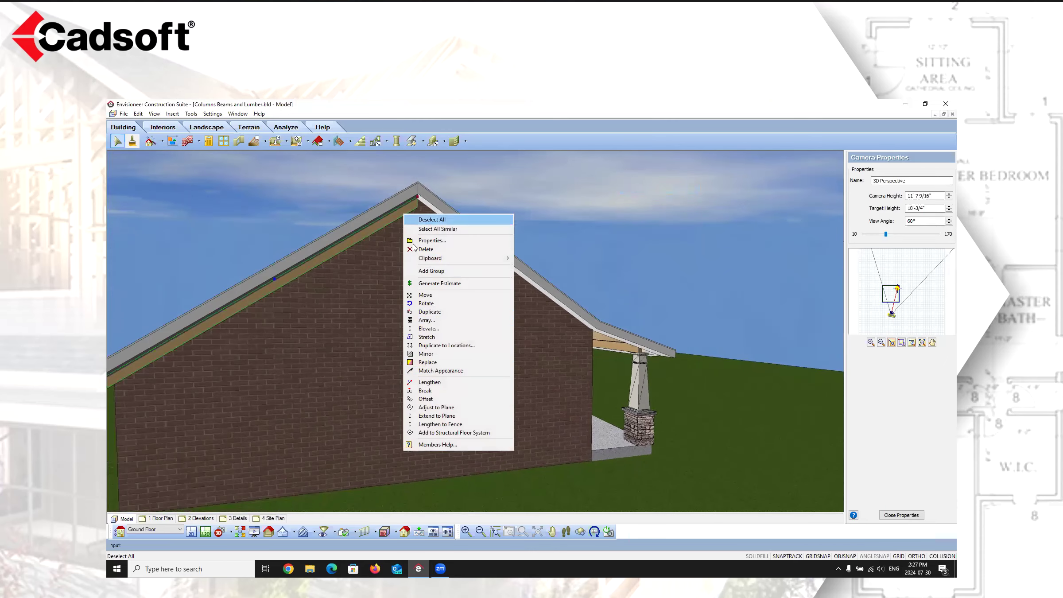
pyautogui.click(428, 328)
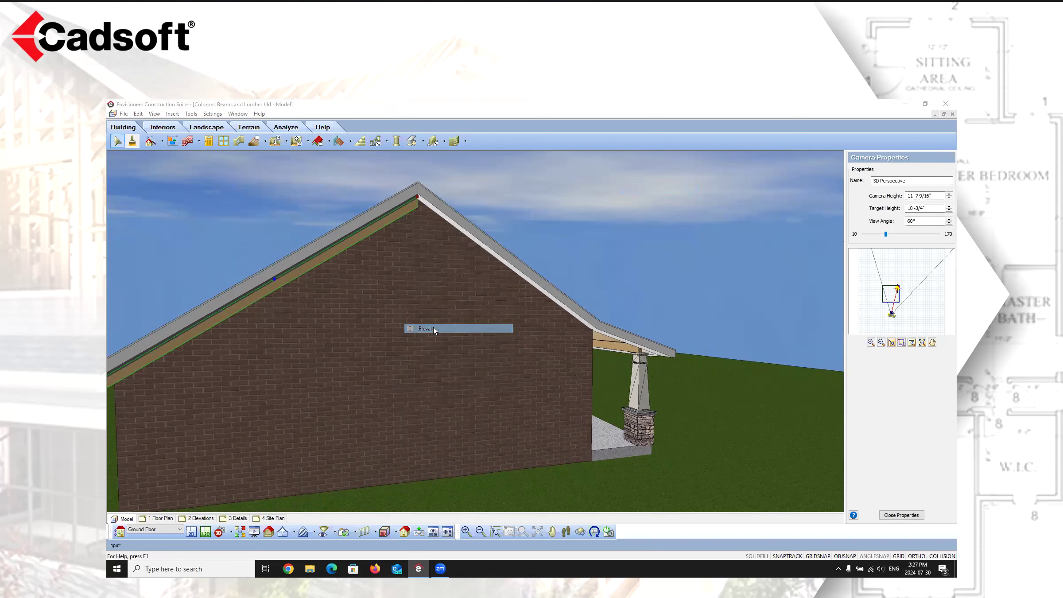
pyautogui.write('4')
pyautogui.click(508, 354)
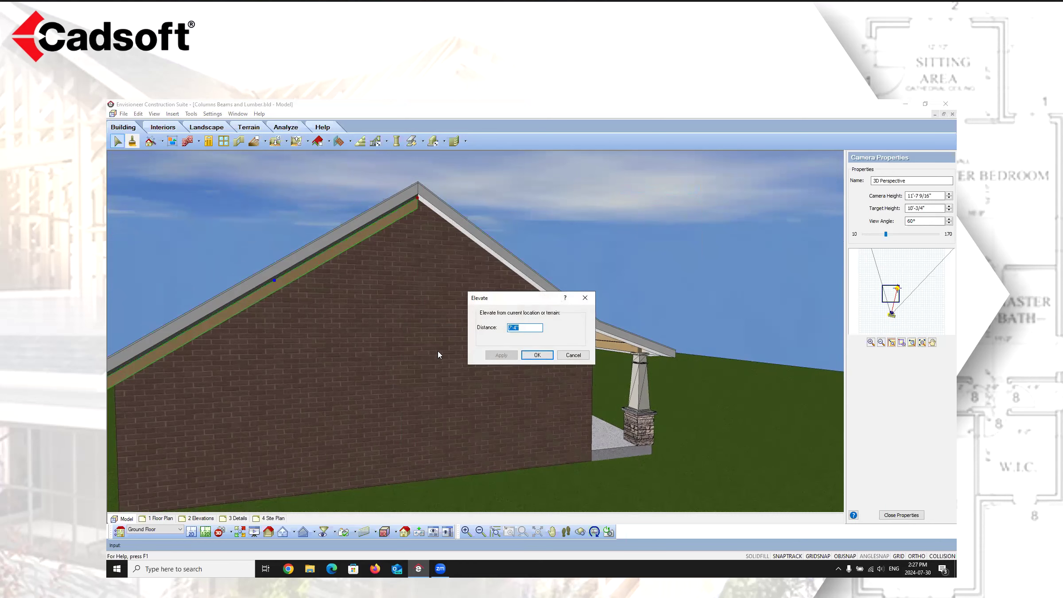
pyautogui.click(537, 355)
# - In the 2D plan, shorten the 1x8 member's eave end back to the left corner of the exterior wall
pyautogui.click(552, 533)
pyautogui.moveTo(451, 463); pyautogui.dragTo(489, 245)
pyautogui.rightClick(553, 234)
pyautogui.click(571, 238)
pyautogui.click(191, 532)
pyautogui.scroll(-7, 526, 287)
pyautogui.scroll(7, 489, 277)
pyautogui.doubleClick(518, 252)
pyautogui.click(519, 252)
pyautogui.scroll(-6, 641, 280)
pyautogui.scroll(8, 256, 283)
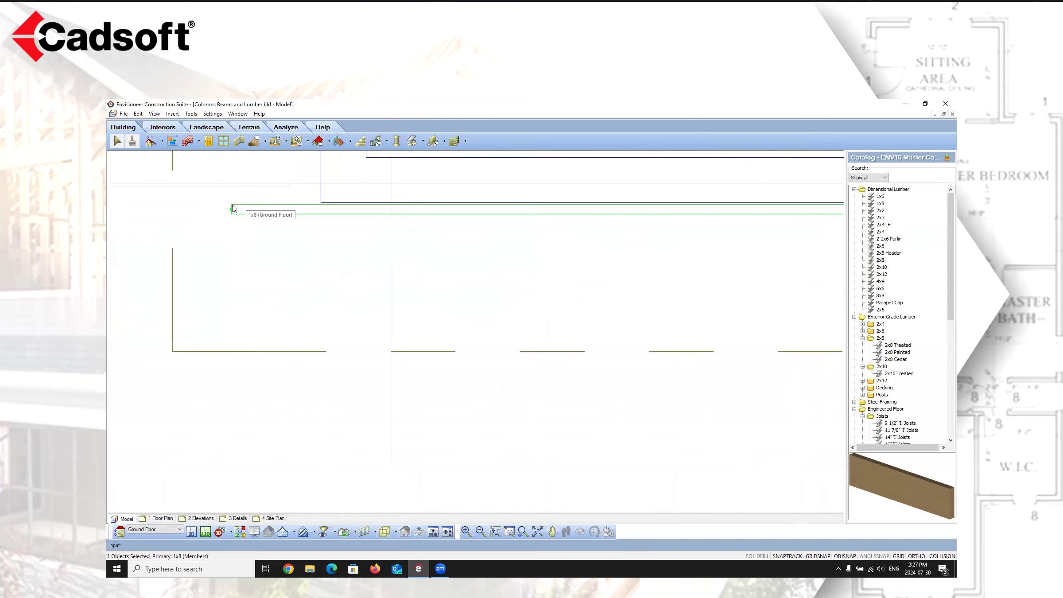
pyautogui.moveTo(232, 209); pyautogui.dragTo(321, 209)
pyautogui.scroll(3, 323, 218)
# - Move the 1x8 member slightly toward the house so its back edge sits flush with the wall's outer face
pyautogui.rightClick(327, 190)
pyautogui.click(350, 271)
pyautogui.moveTo(314, 163); pyautogui.dragTo(314, 155)
pyautogui.scroll(-7, 230, 253)
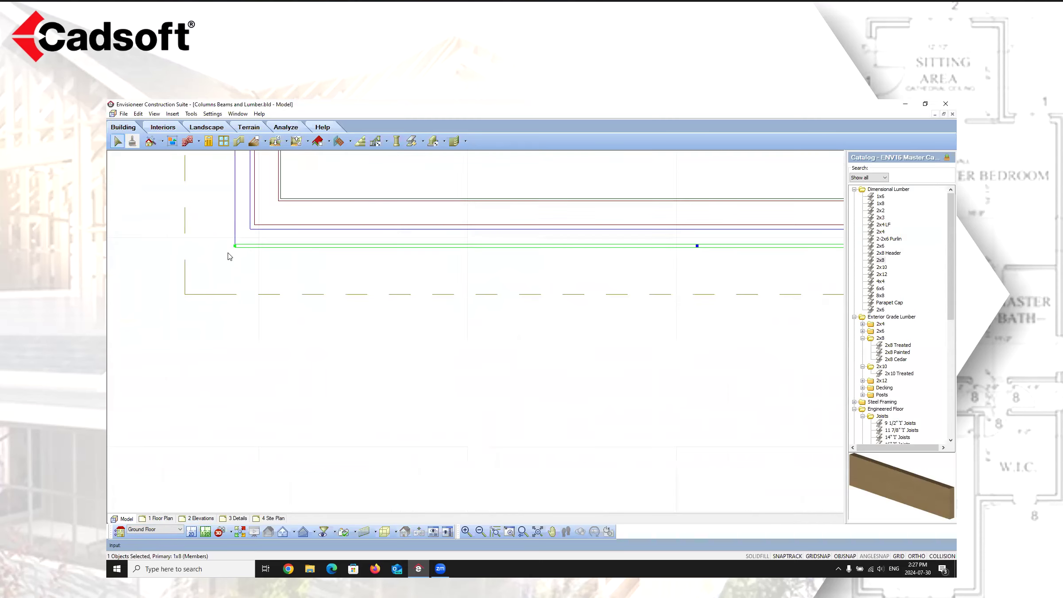
# - Mirror the 1x8 member across the ridge line to the other half of the gable, keeping the original
pyautogui.scroll(5, 496, 264)
pyautogui.rightClick(439, 256)
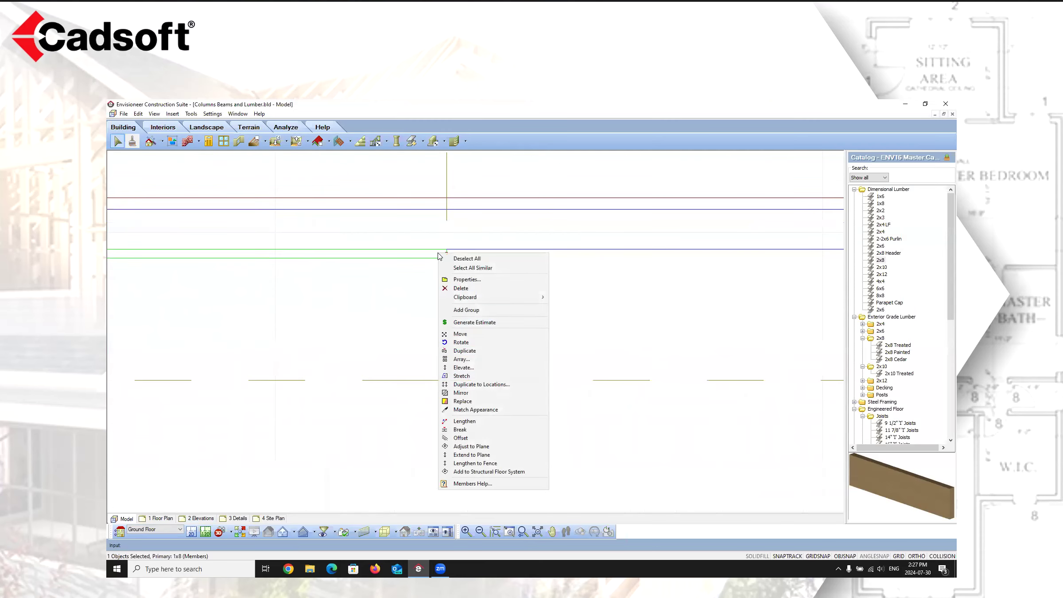
pyautogui.click(461, 393)
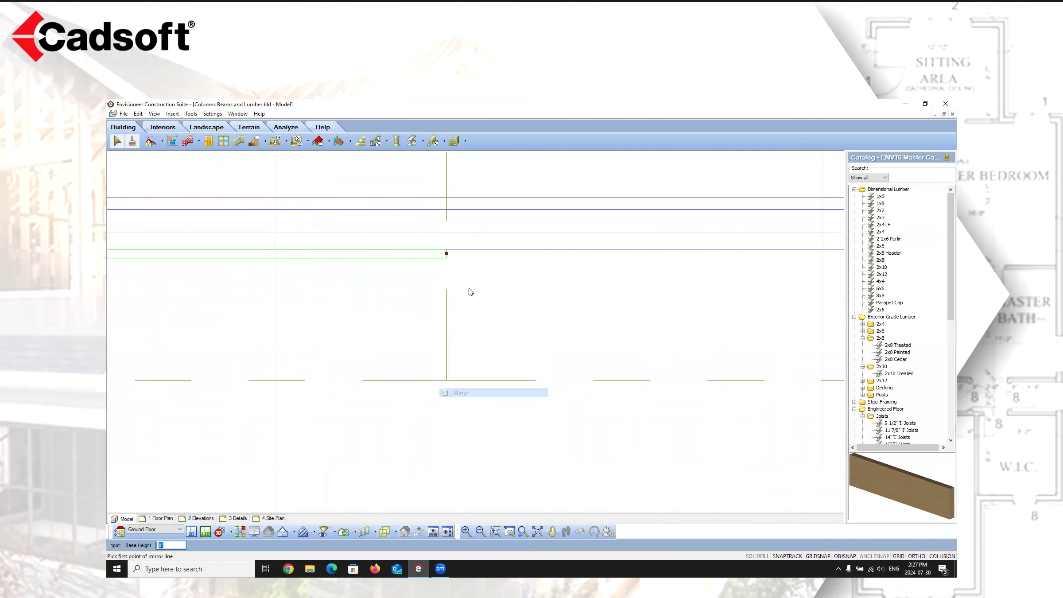
pyautogui.click(447, 251)
pyautogui.click(470, 460)
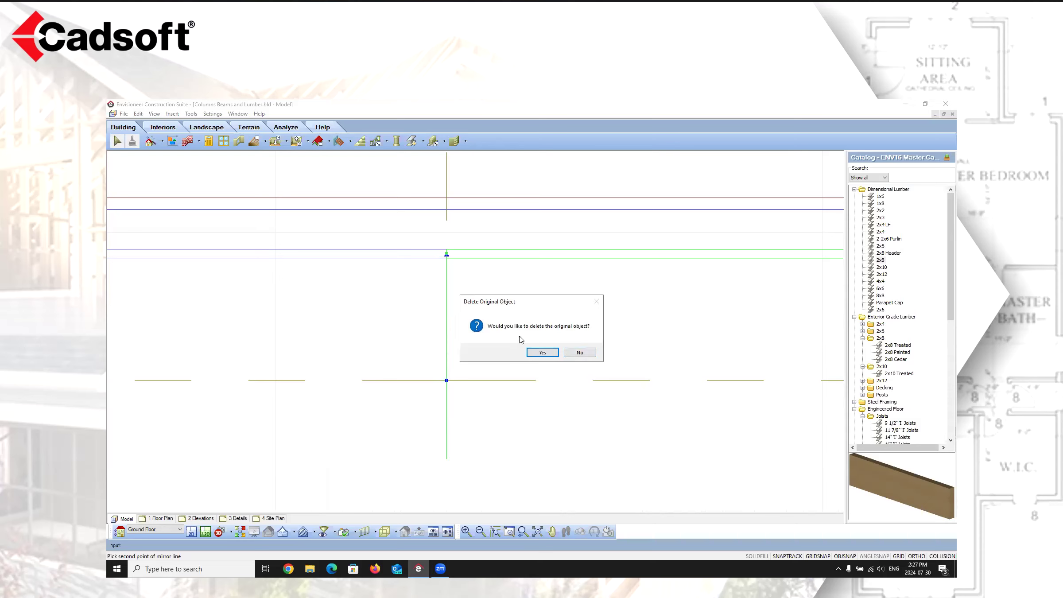
pyautogui.click(580, 353)
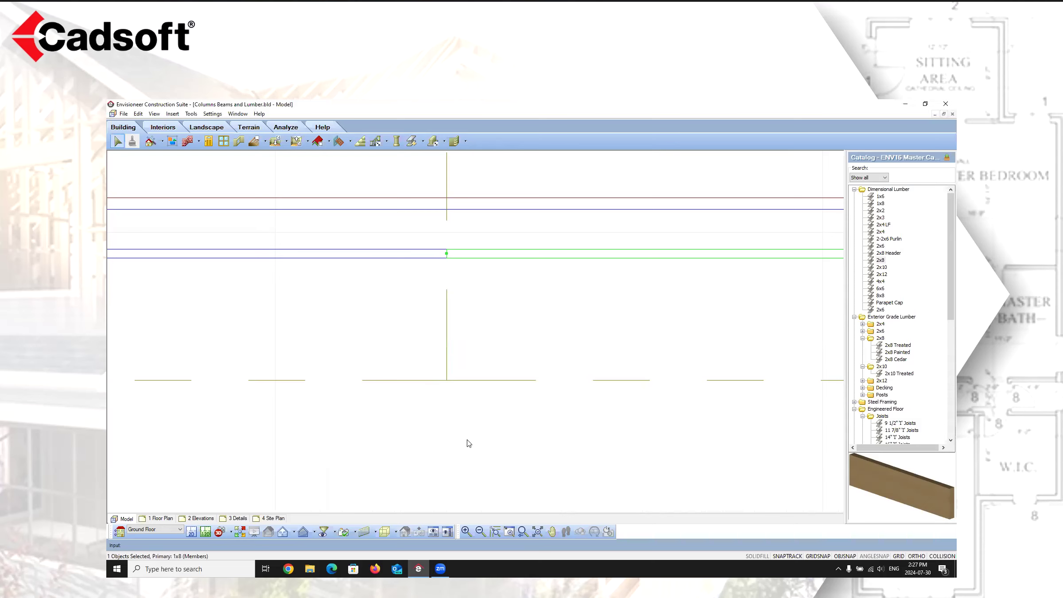
# - Shorten the mirrored 1x8's porch-side end to the exterior wall corner and view the gable in the 3D perspective
pyautogui.click(231, 532)
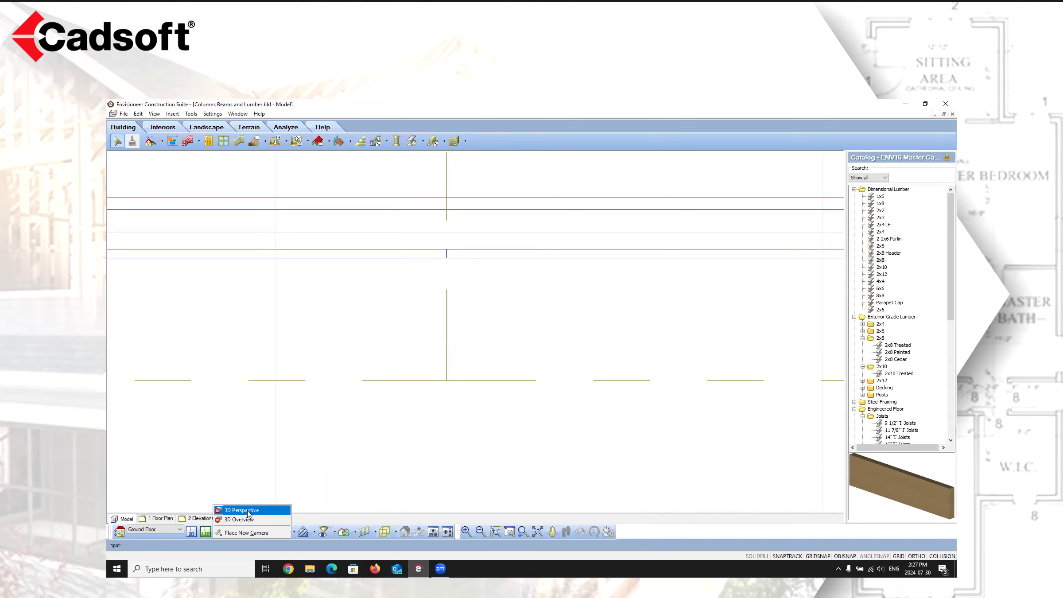
pyautogui.click(242, 507)
pyautogui.click(634, 355)
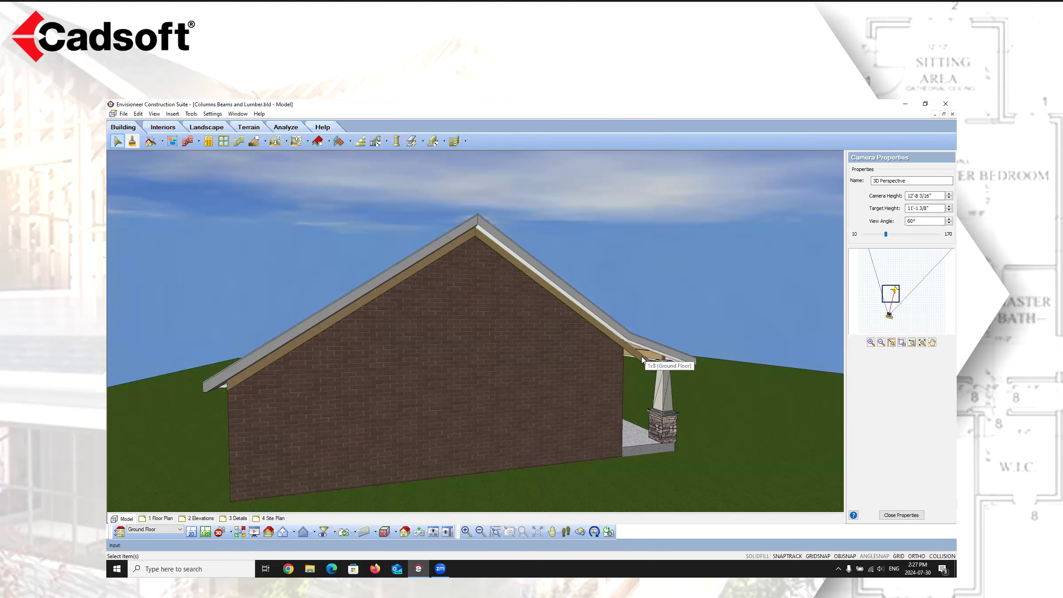
pyautogui.click(192, 532)
pyautogui.scroll(-8, 505, 274)
pyautogui.scroll(2, 750, 316)
pyautogui.click(757, 323)
pyautogui.scroll(3, 597, 340)
pyautogui.scroll(2, 596, 340)
pyautogui.moveTo(572, 343); pyautogui.dragTo(342, 339)
pyautogui.click(390, 430)
pyautogui.click(230, 533)
pyautogui.click(246, 513)
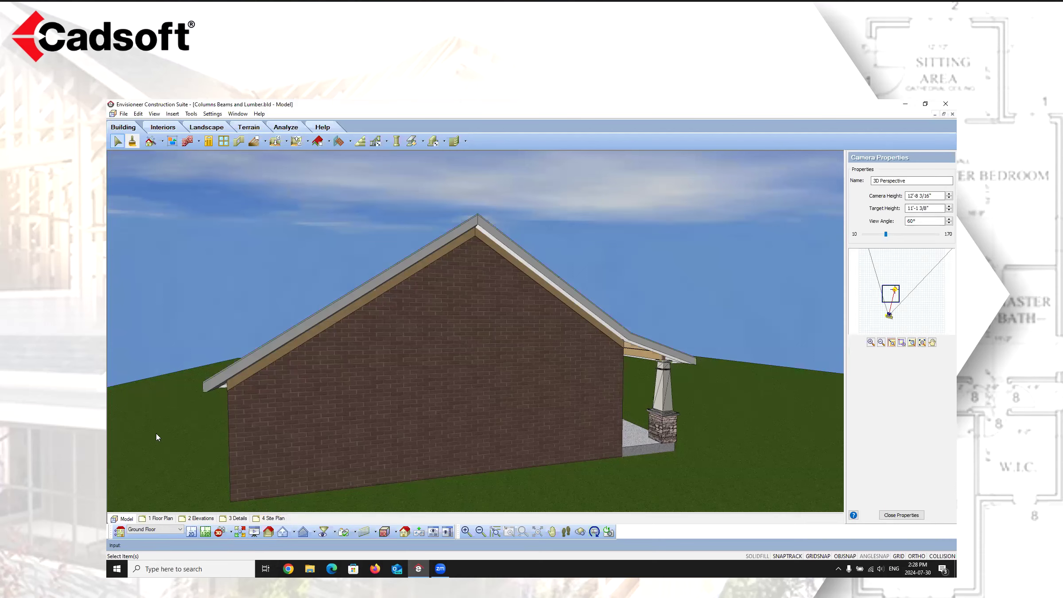
# - Change the type of both sloped 1x8 gable members to Custom in their properties
pyautogui.click(350, 315)
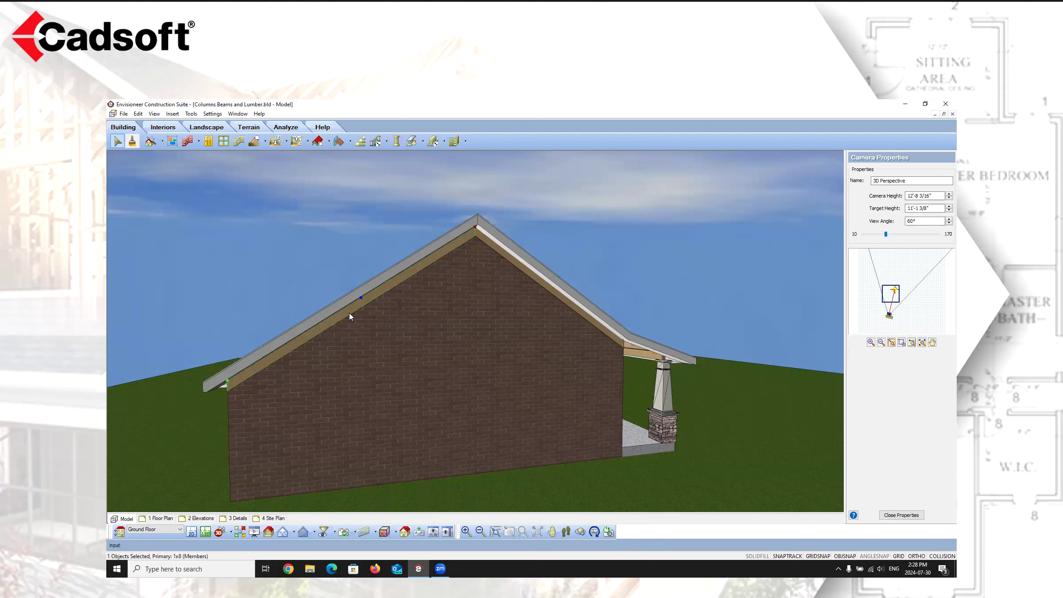
pyautogui.rightClick(504, 255)
pyautogui.click(530, 274)
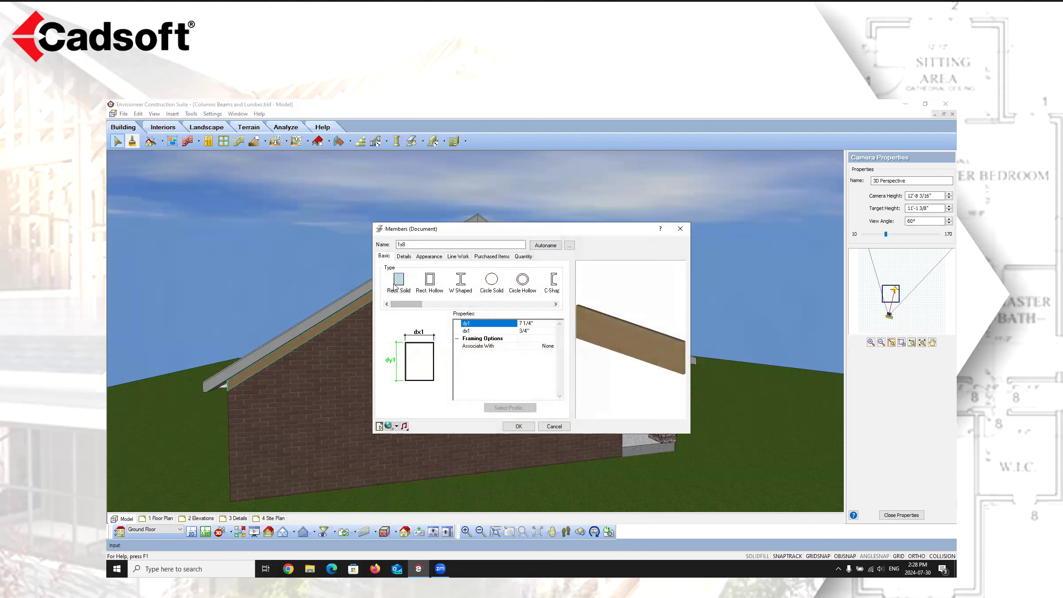
pyautogui.moveTo(403, 305); pyautogui.dragTo(568, 307)
pyautogui.click(547, 284)
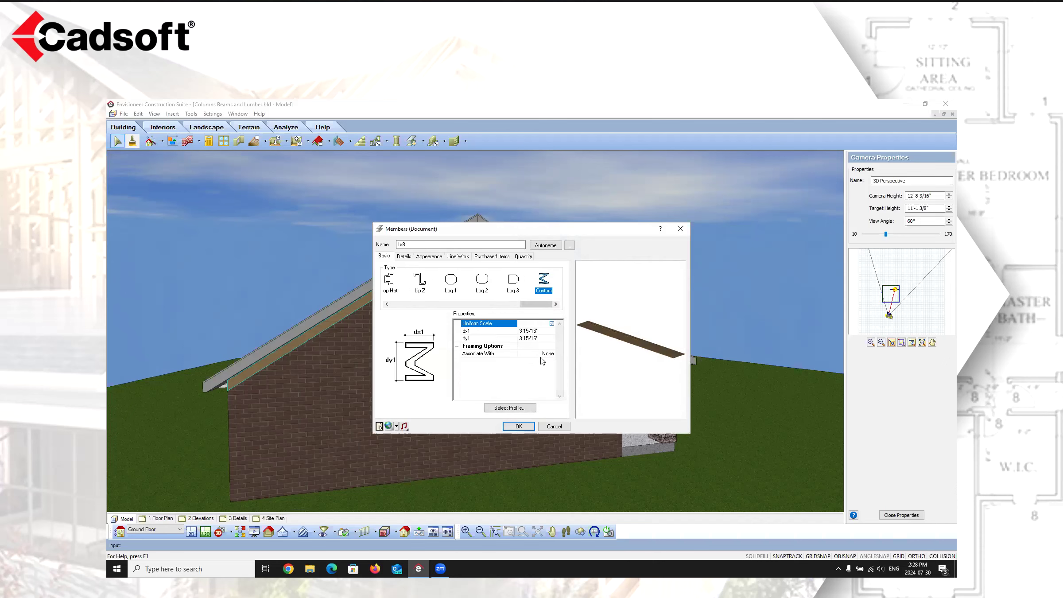
# - Preview the chair rail profiles in the profile catalog as candidates for the custom members
pyautogui.click(508, 408)
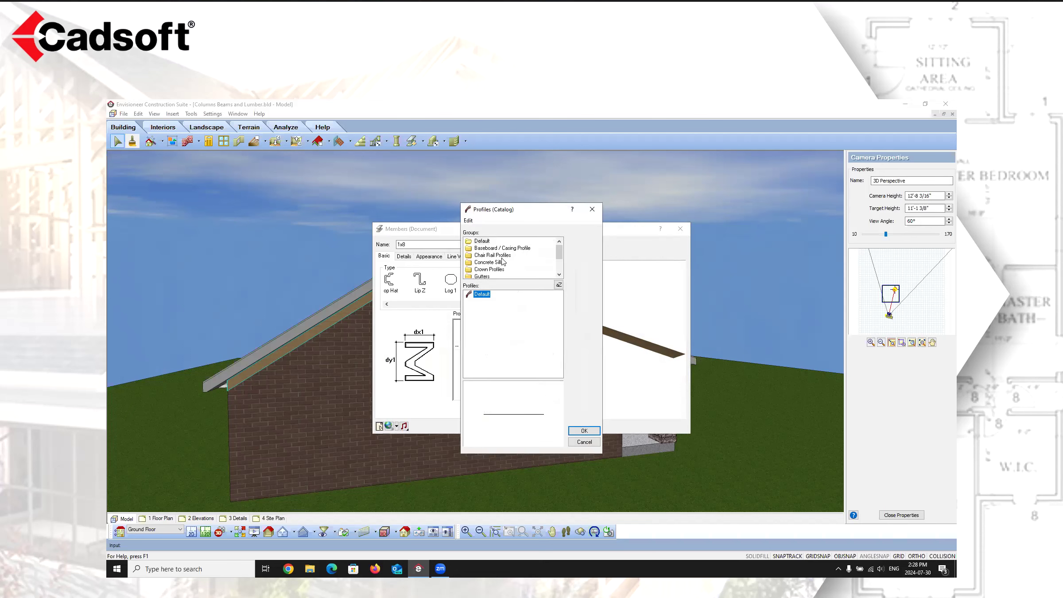
pyautogui.click(496, 256)
pyautogui.click(482, 302)
pyautogui.click(482, 309)
pyautogui.click(483, 316)
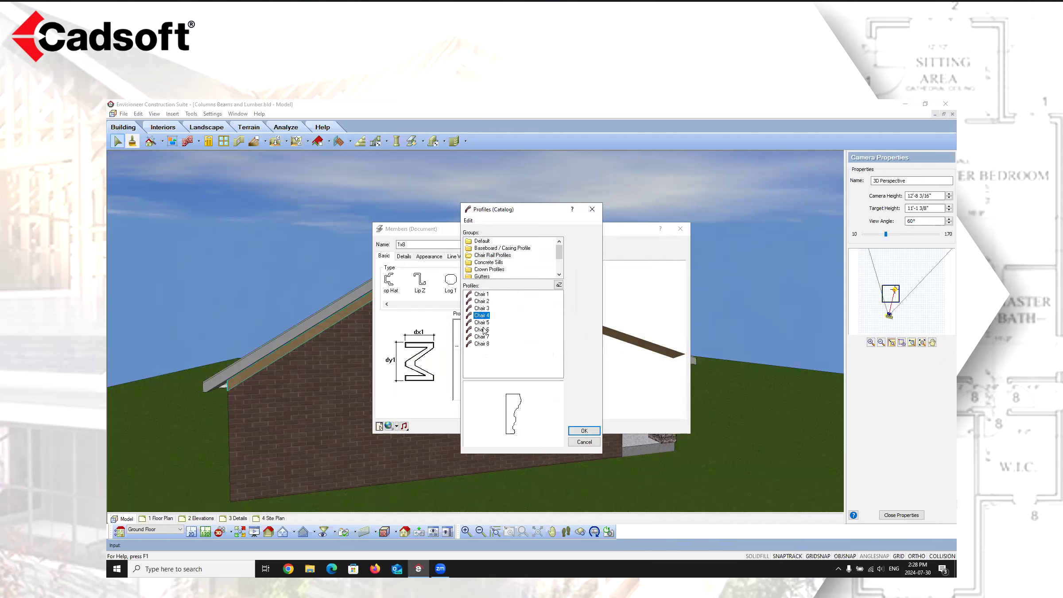
pyautogui.click(483, 323)
pyautogui.click(484, 329)
pyautogui.click(485, 337)
pyautogui.click(485, 344)
# - Compare the crown profiles in the catalog and assign Crown 3 to the gable members
pyautogui.click(492, 270)
pyautogui.click(483, 323)
pyautogui.click(483, 330)
pyautogui.click(483, 344)
pyautogui.click(484, 351)
pyautogui.click(484, 358)
pyautogui.click(484, 365)
pyautogui.click(483, 302)
pyautogui.click(482, 296)
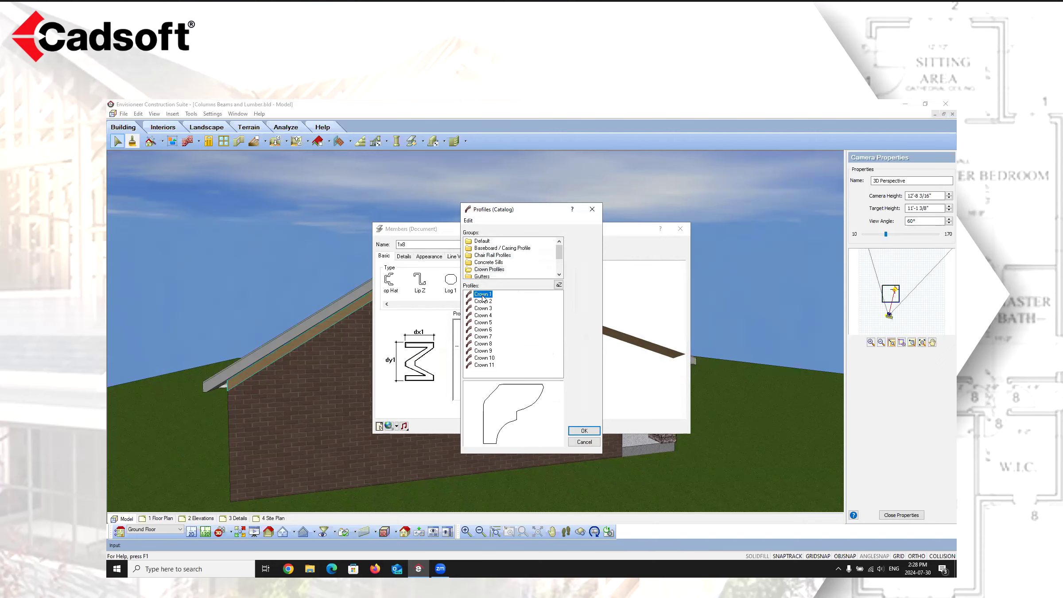
pyautogui.click(486, 310)
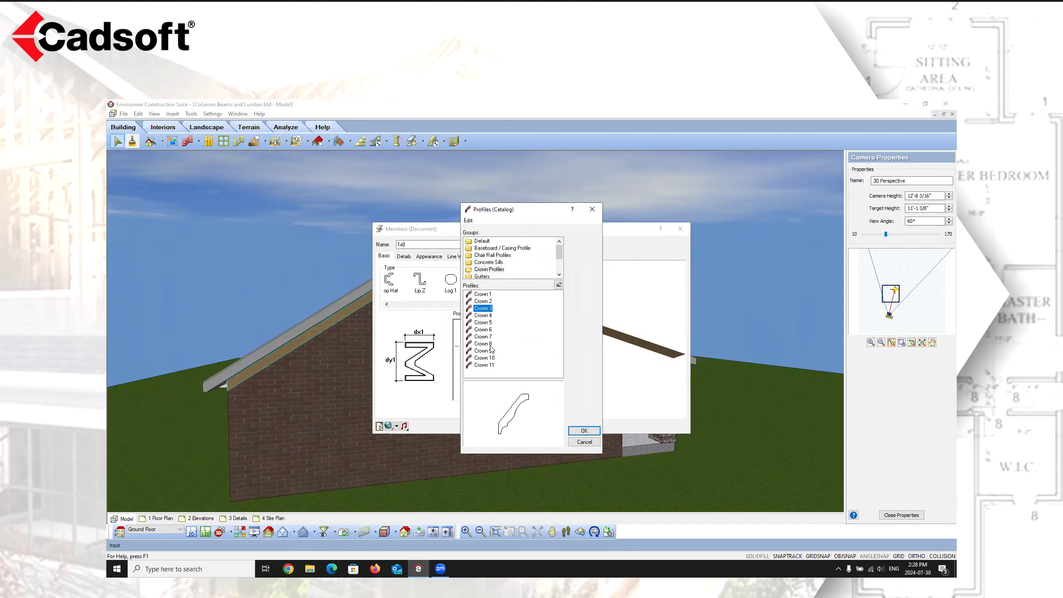
pyautogui.click(585, 431)
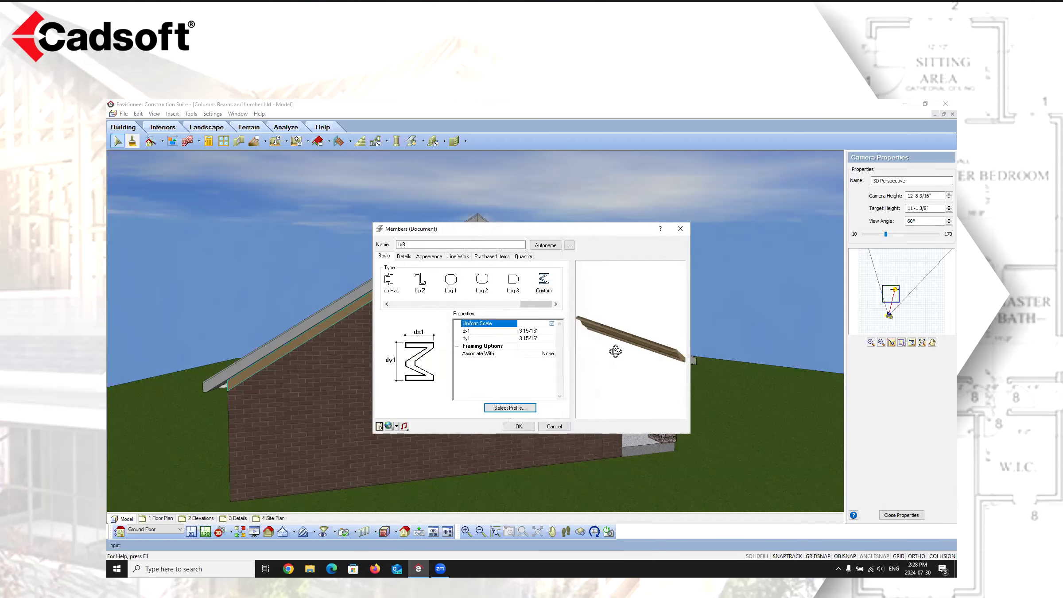
# - Turn off uniform scaling and set the crown profile's dx1 to 2" and dy1 to 6"
pyautogui.click(552, 324)
pyautogui.click(542, 332)
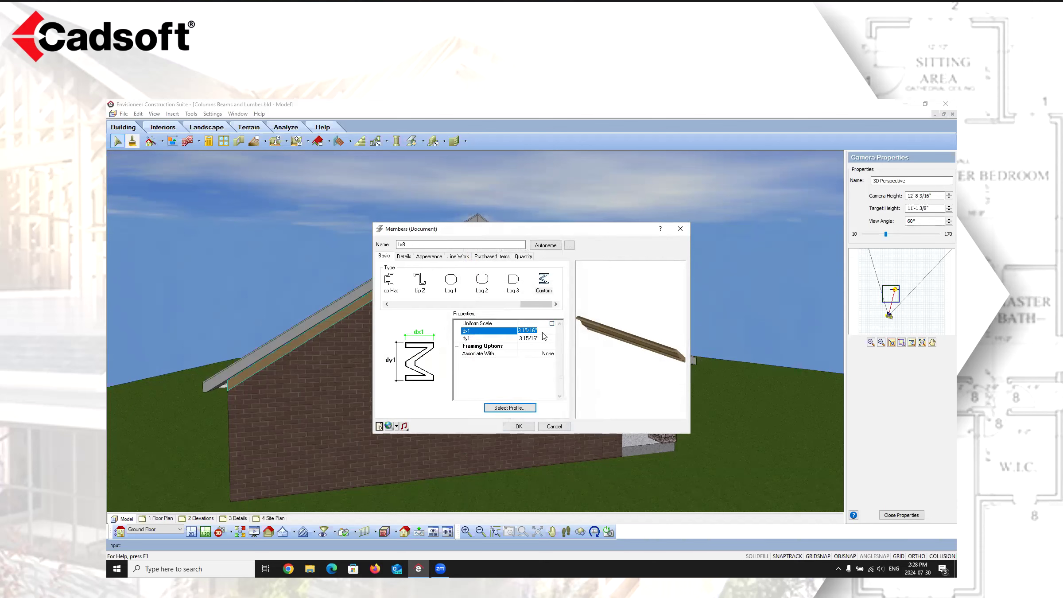
pyautogui.write('2')
pyautogui.click(540, 339)
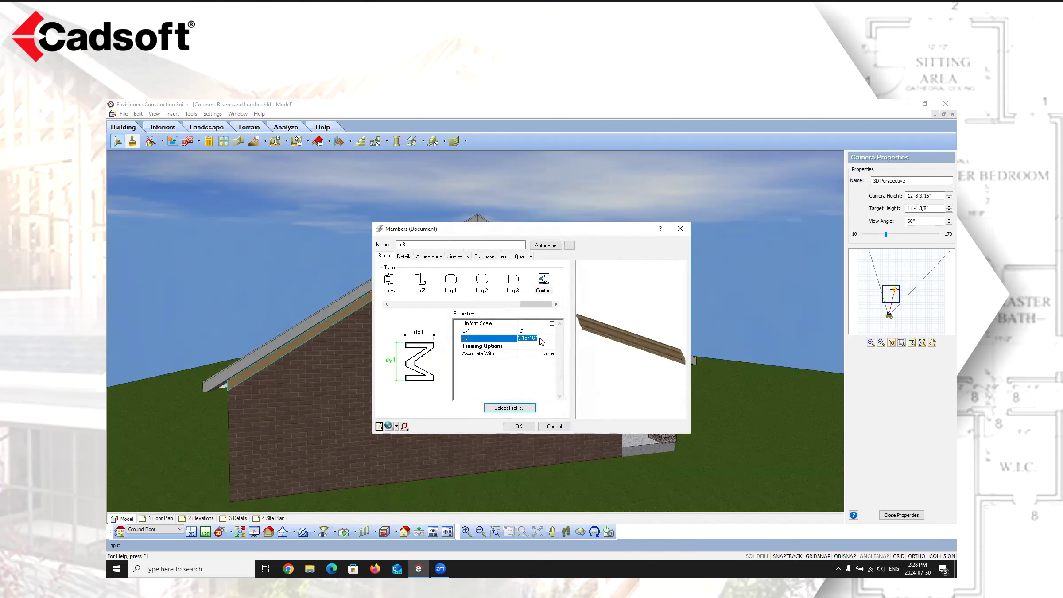
pyautogui.write('6')
pyautogui.click(540, 331)
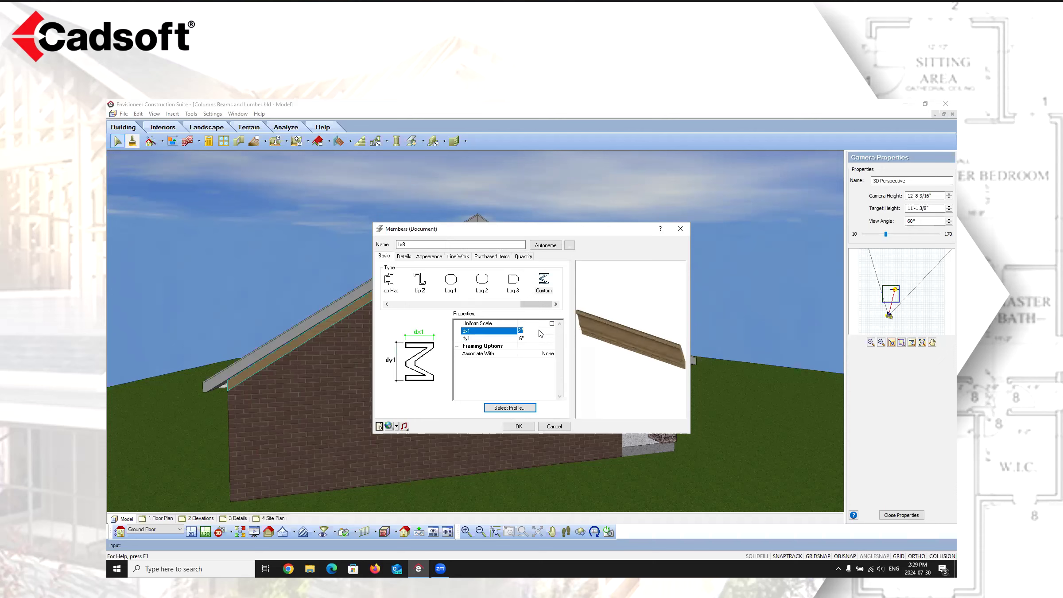
pyautogui.click(516, 426)
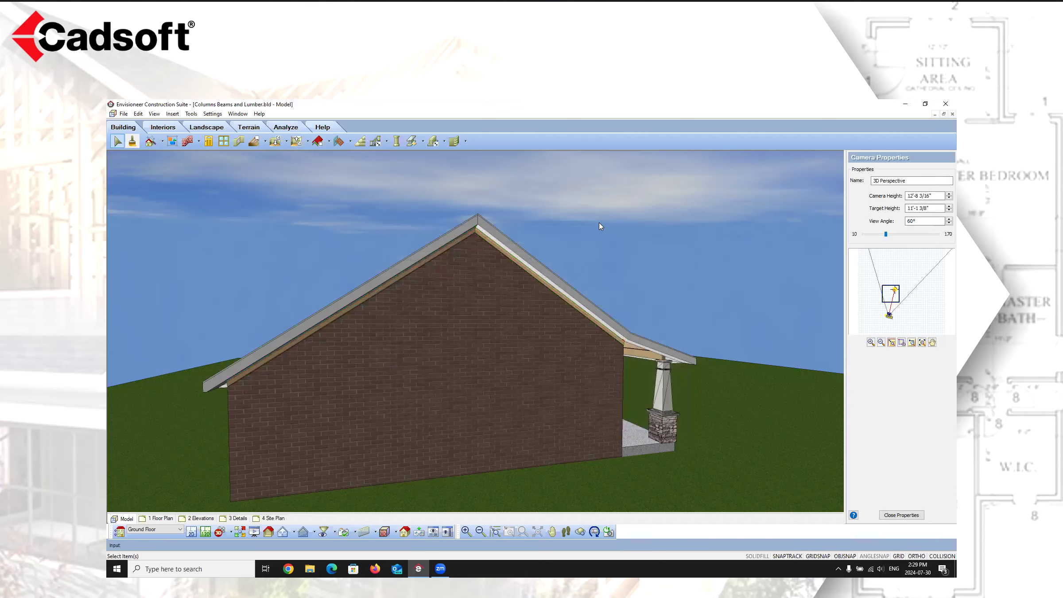
# - In the 2D plan, move both crown-profile gable members slightly outward so their back edges sit flush with the wall's outer face
pyautogui.scroll(5, 386, 299)
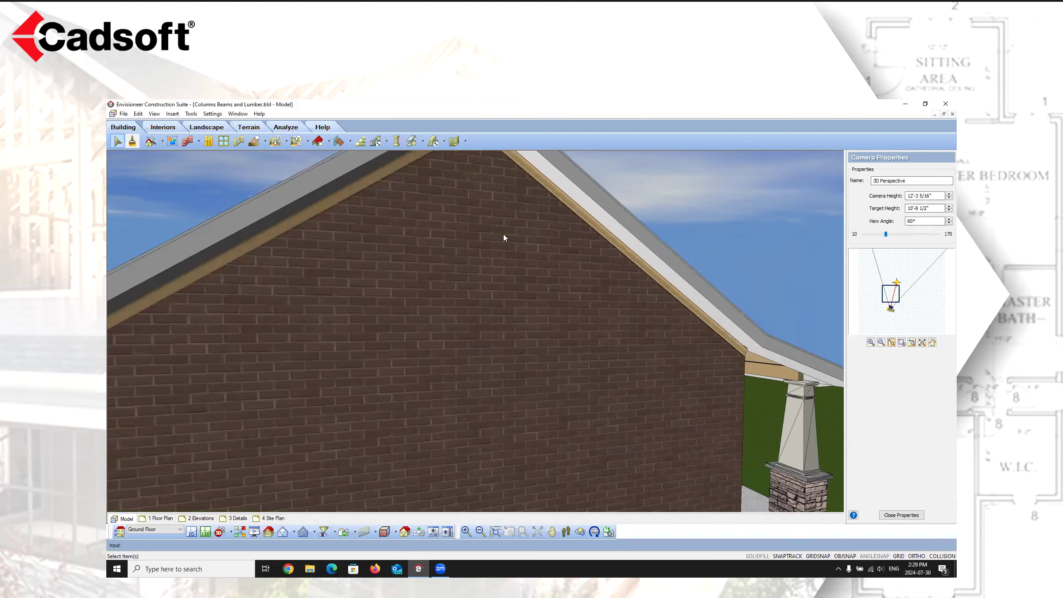
pyautogui.click(725, 328)
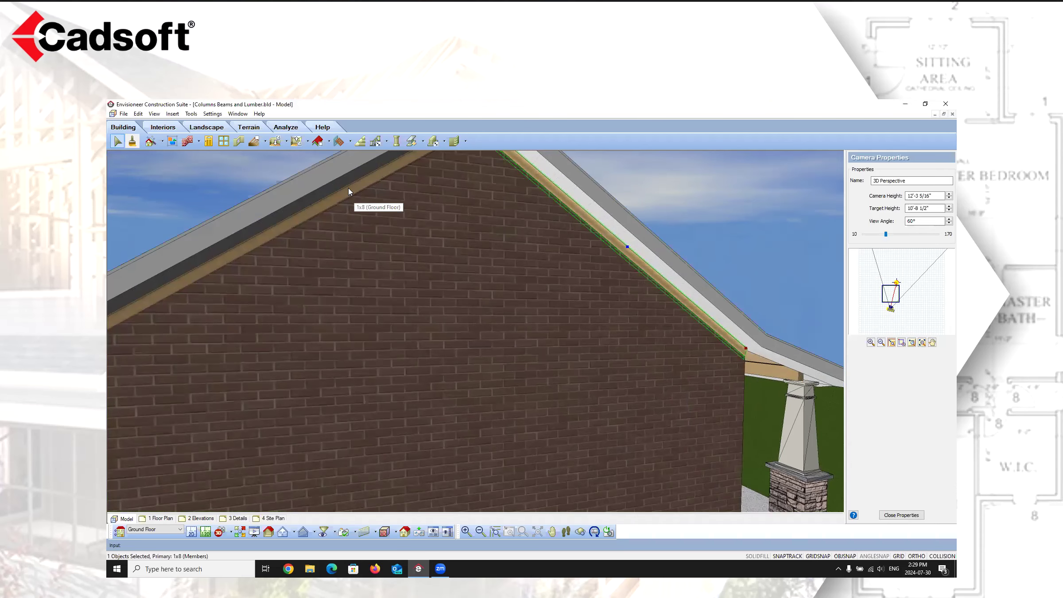
pyautogui.keyDown('ctrl'); pyautogui.click(349, 188); pyautogui.keyUp('ctrl')
pyautogui.rightClick(349, 189)
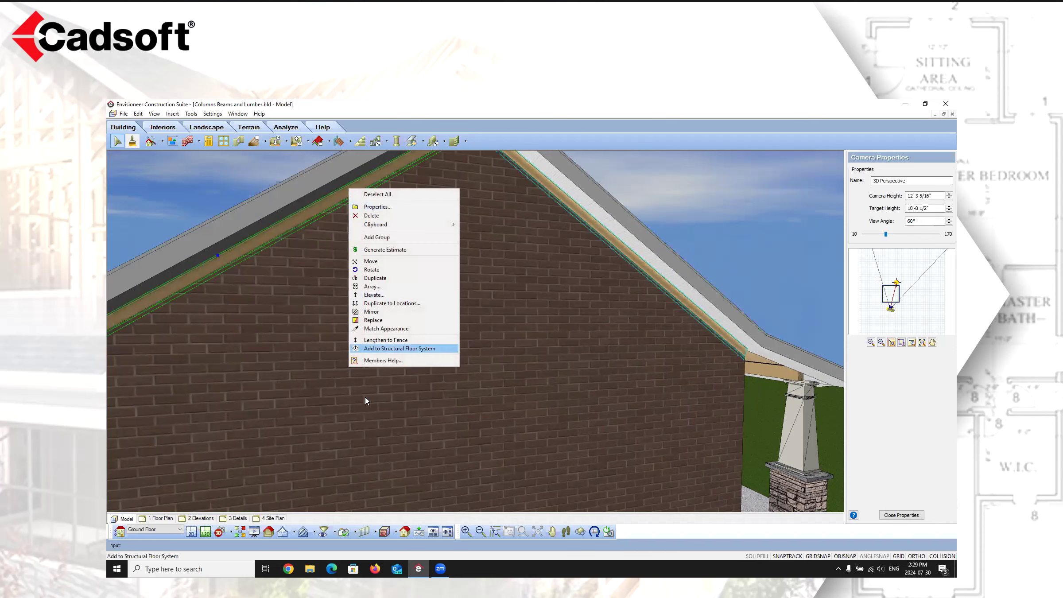
pyautogui.click(422, 348)
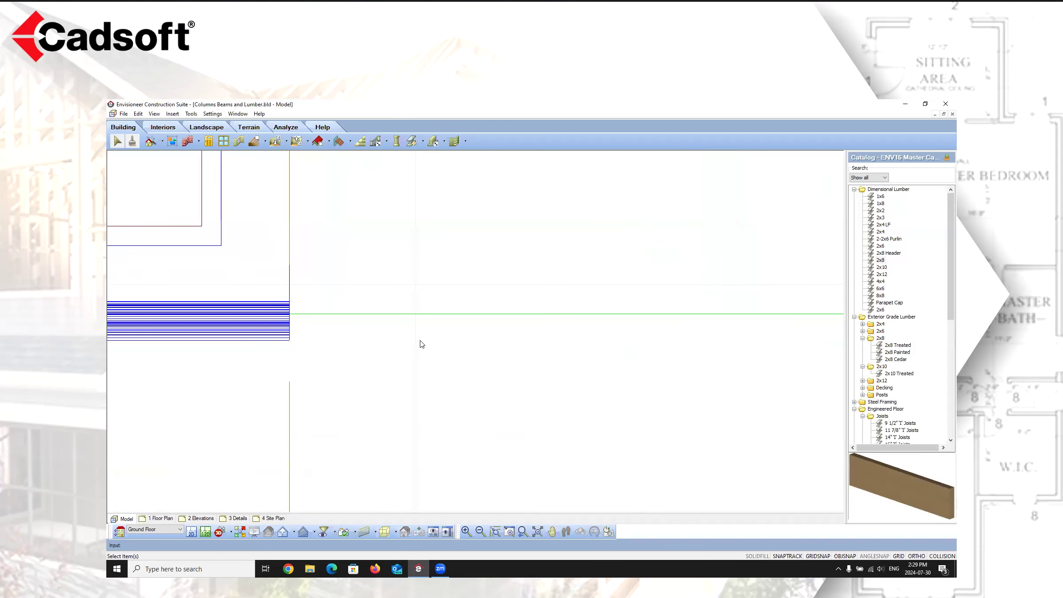
pyautogui.scroll(-1, 457, 321)
pyautogui.click(420, 318)
pyautogui.scroll(-3, 620, 319)
pyautogui.scroll(5, 330, 300)
pyautogui.scroll(3, 330, 300)
pyautogui.rightClick(339, 305)
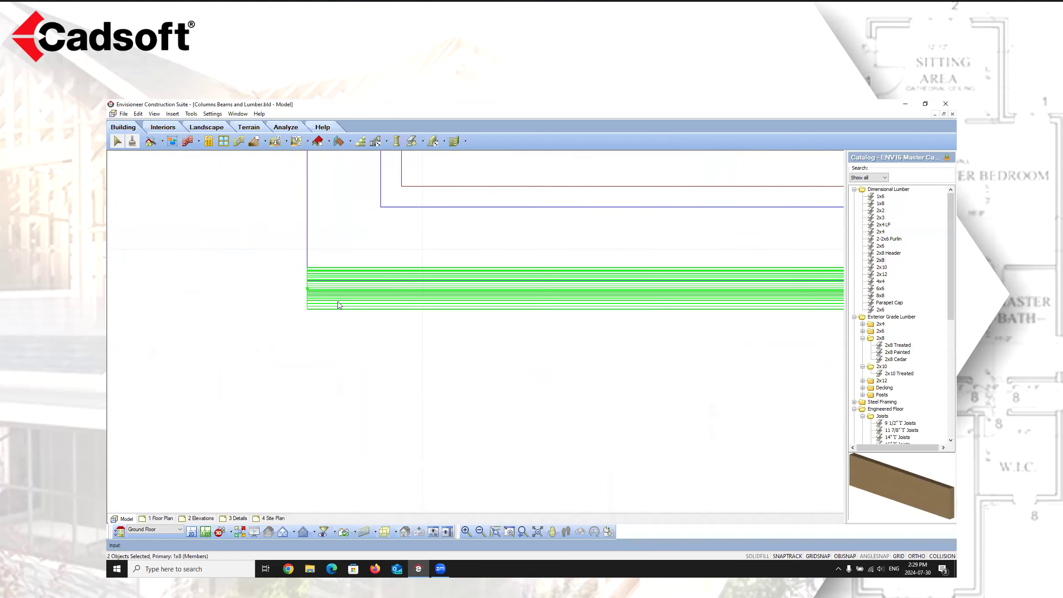
pyautogui.click(355, 374)
pyautogui.moveTo(306, 268); pyautogui.dragTo(306, 280)
pyautogui.scroll(-4, 236, 316)
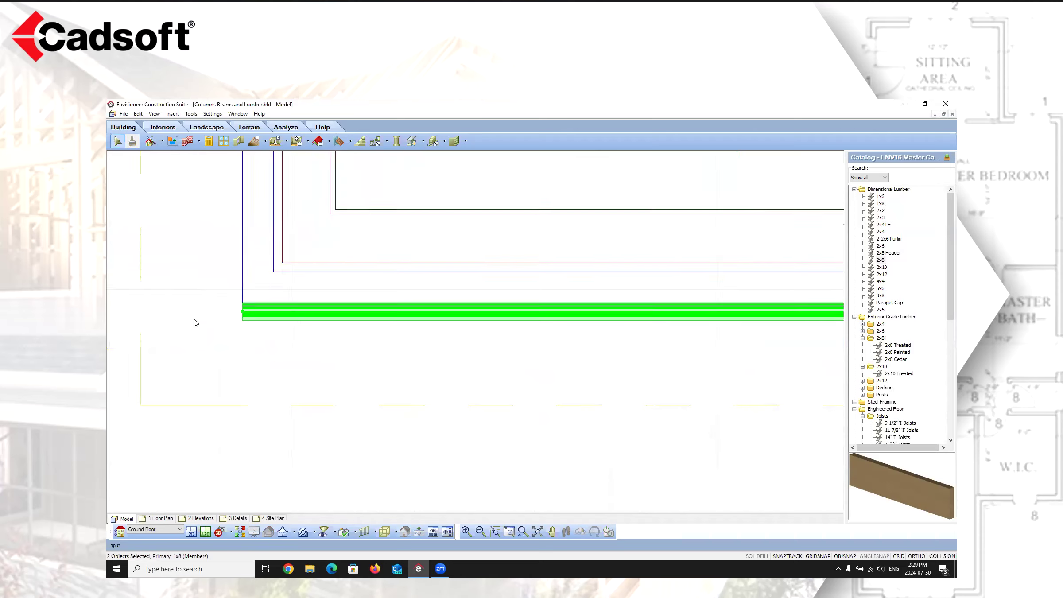
# - Examine the repositioned crown trim along both gable slopes in the 3D perspective
pyautogui.click(231, 532)
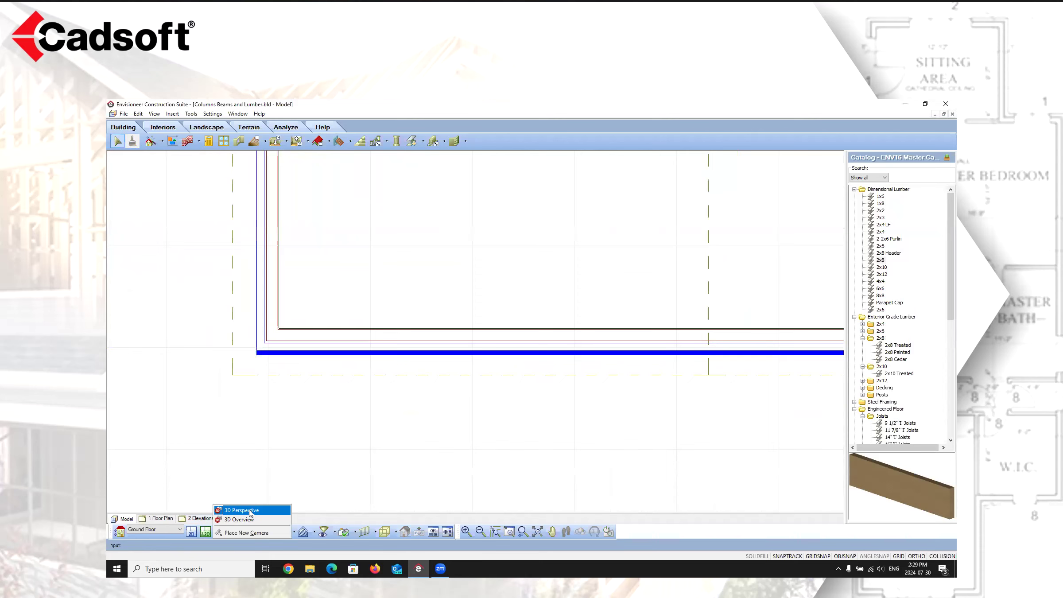
pyautogui.click(251, 512)
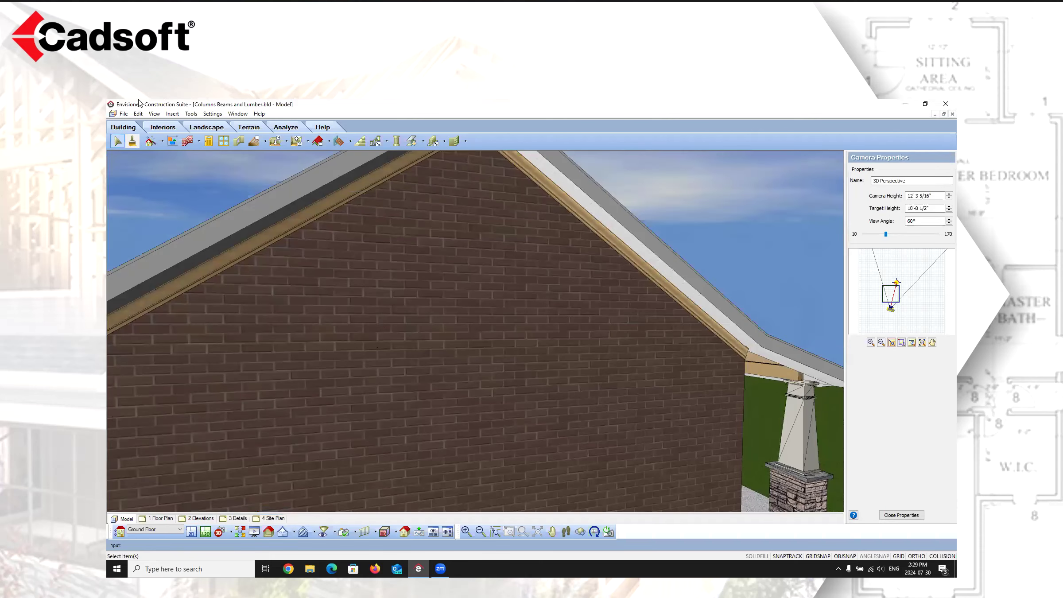
pyautogui.click(138, 114)
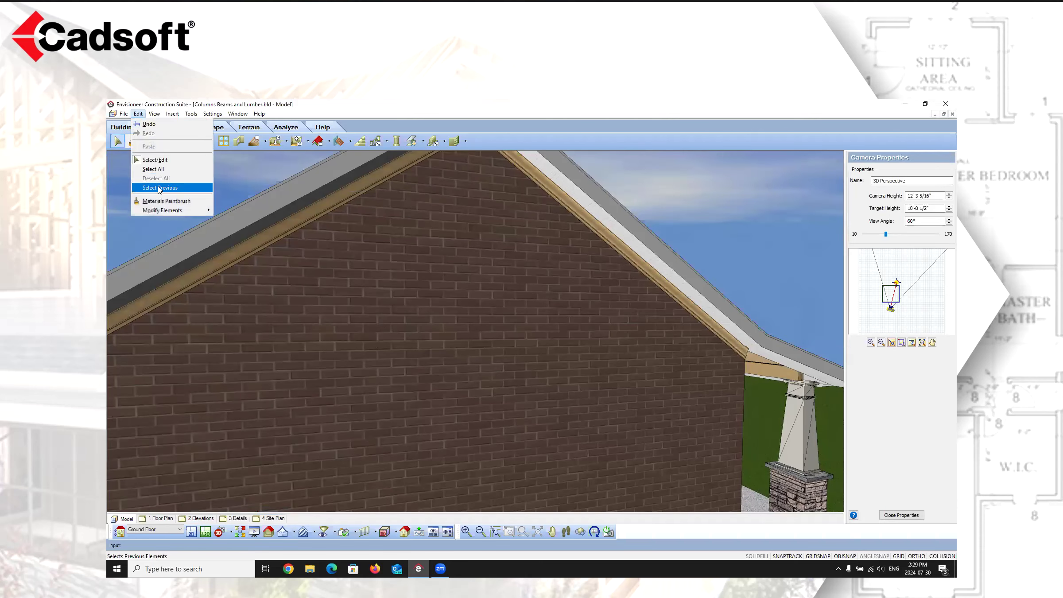
pyautogui.click(159, 188)
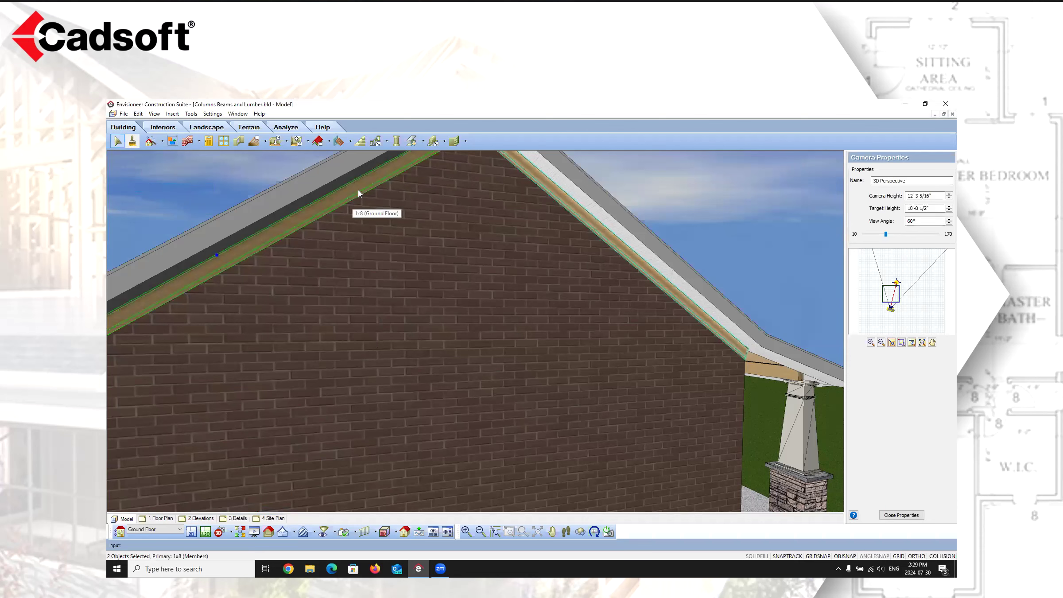
pyautogui.click(667, 170)
pyautogui.click(566, 533)
pyautogui.moveTo(573, 440); pyautogui.dragTo(681, 231)
pyautogui.rightClick(688, 217)
pyautogui.click(712, 222)
# - Try to elevate both sloped gable trim members together with an adjusted distance
pyautogui.click(554, 235)
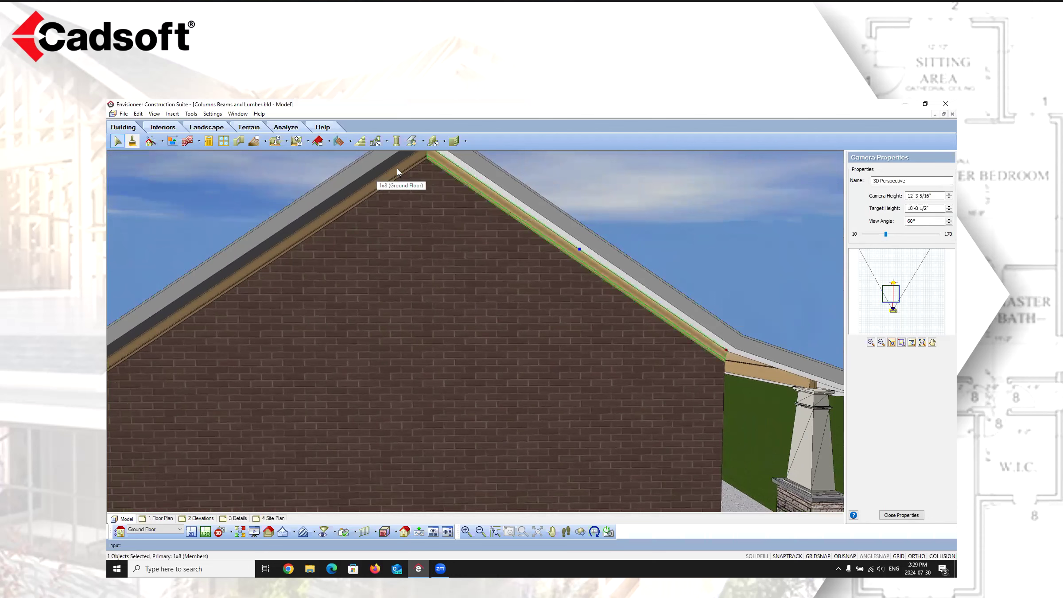
pyautogui.keyDown('ctrl'); pyautogui.click(397, 169); pyautogui.keyUp('ctrl')
pyautogui.rightClick(397, 169)
pyautogui.click(422, 275)
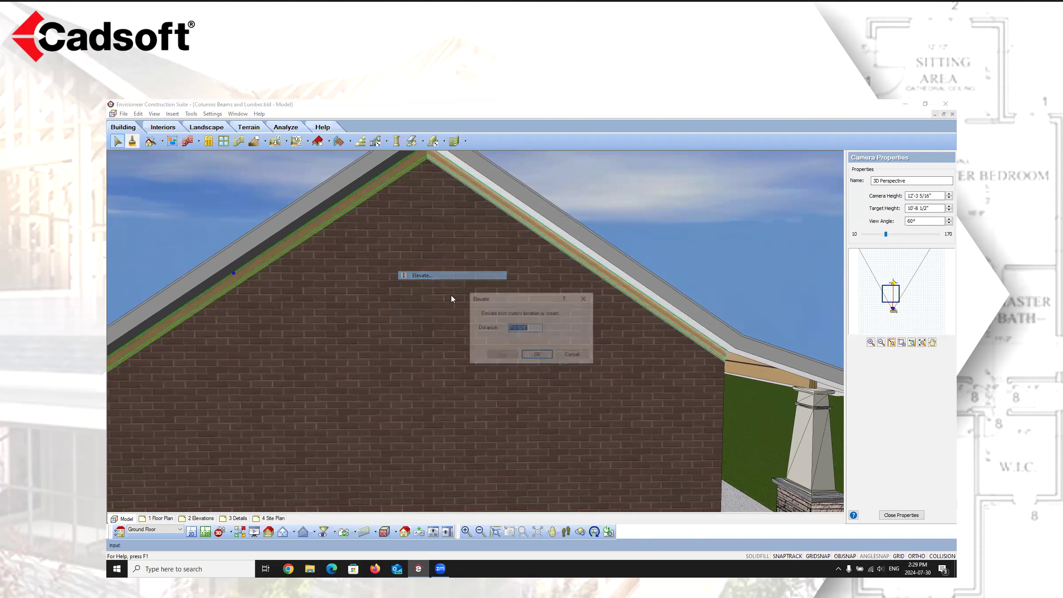
pyautogui.click(525, 328)
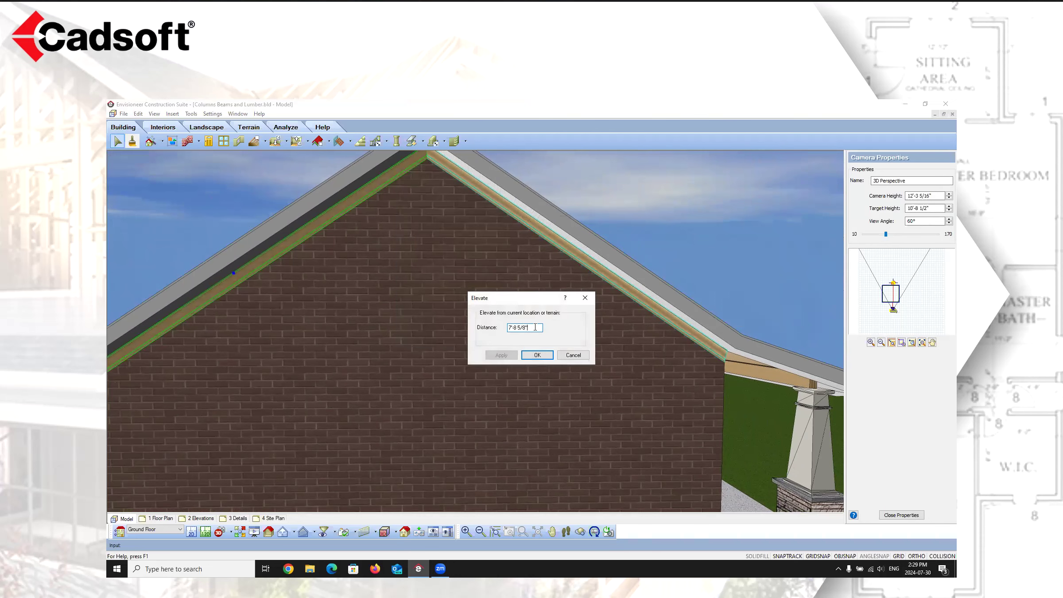
pyautogui.press('BackSpace')
pyautogui.press('BackSpace')
pyautogui.write('1/2')
pyautogui.click(501, 355)
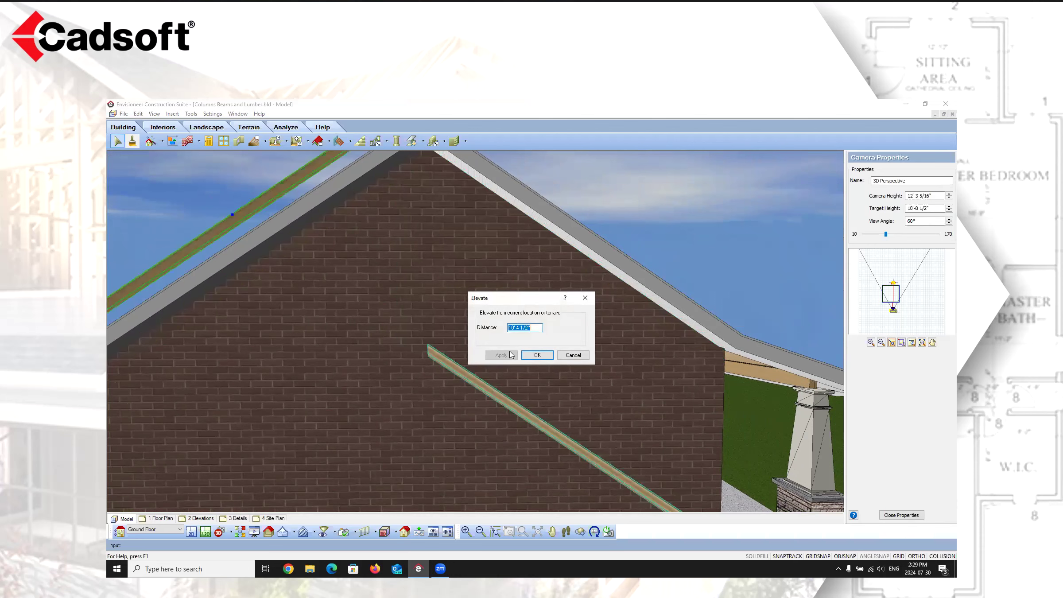
pyautogui.click(567, 354)
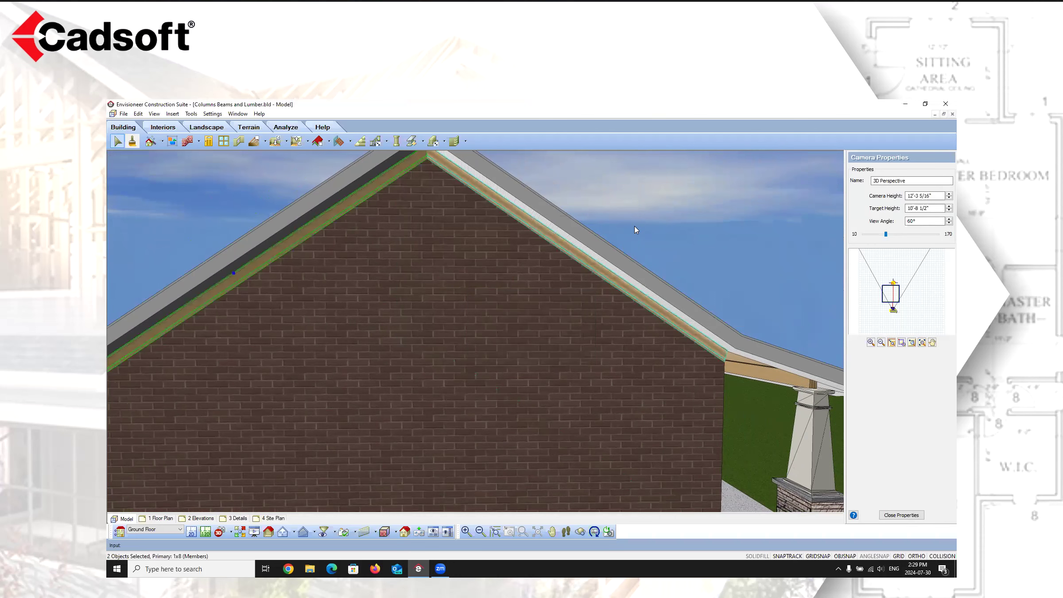
# - Elevate only the sloped trim member opposite the porch, changing the distance's fractional part to 1/2"
pyautogui.rightClick(336, 214)
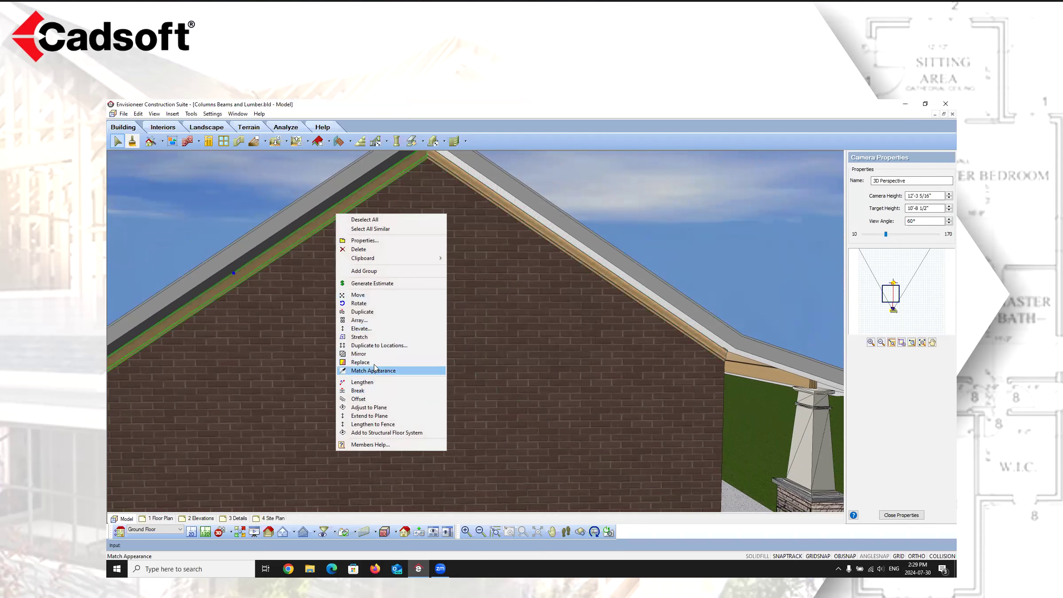
pyautogui.click(366, 329)
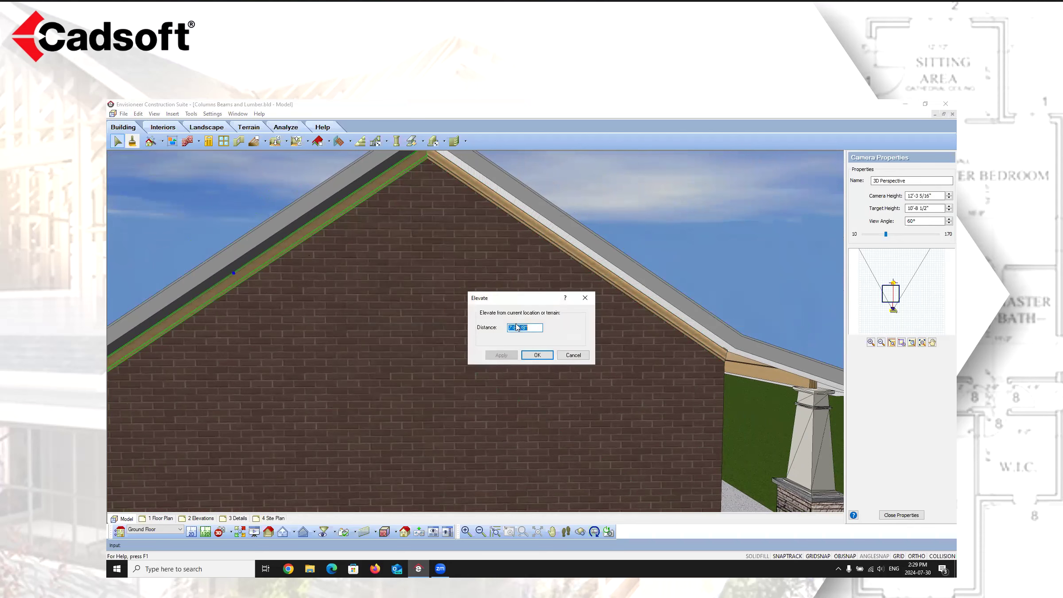
pyautogui.click(526, 328)
pyautogui.press('BackSpace')
pyautogui.press('BackSpace')
pyautogui.press('BackSpace')
pyautogui.press('BackSpace')
pyautogui.write('1/2')
pyautogui.click(501, 355)
pyautogui.click(538, 355)
pyautogui.click(612, 201)
# - Place an 8" Diameter Wood Column on the ground just outside the porch's stone-based column
pyautogui.click(552, 532)
pyautogui.moveTo(442, 383); pyautogui.dragTo(451, 356)
pyautogui.rightClick(477, 320)
pyautogui.click(474, 319)
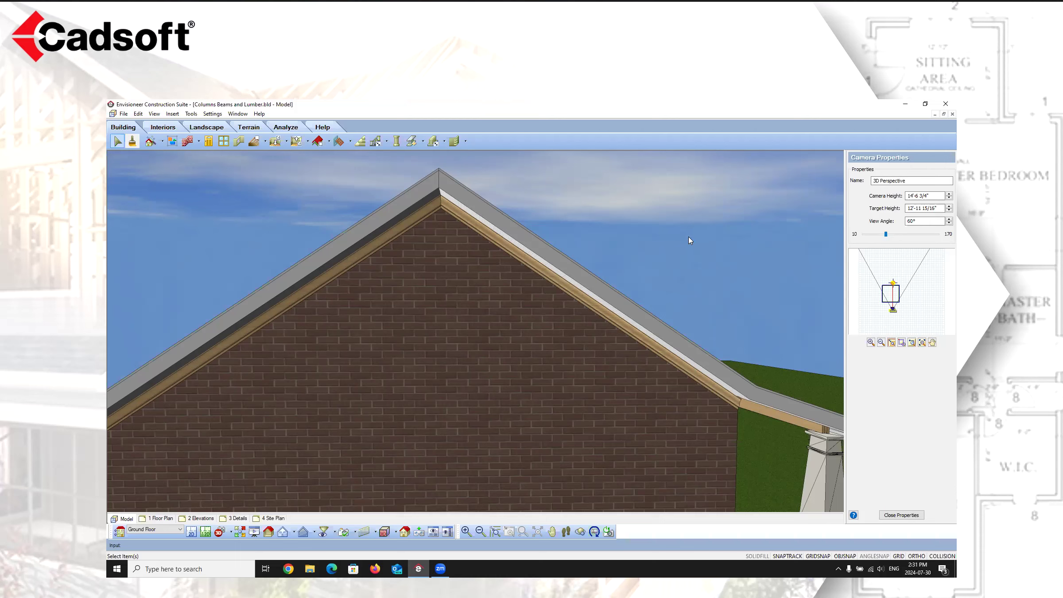
pyautogui.scroll(-3, 671, 257)
pyautogui.scroll(1, 677, 387)
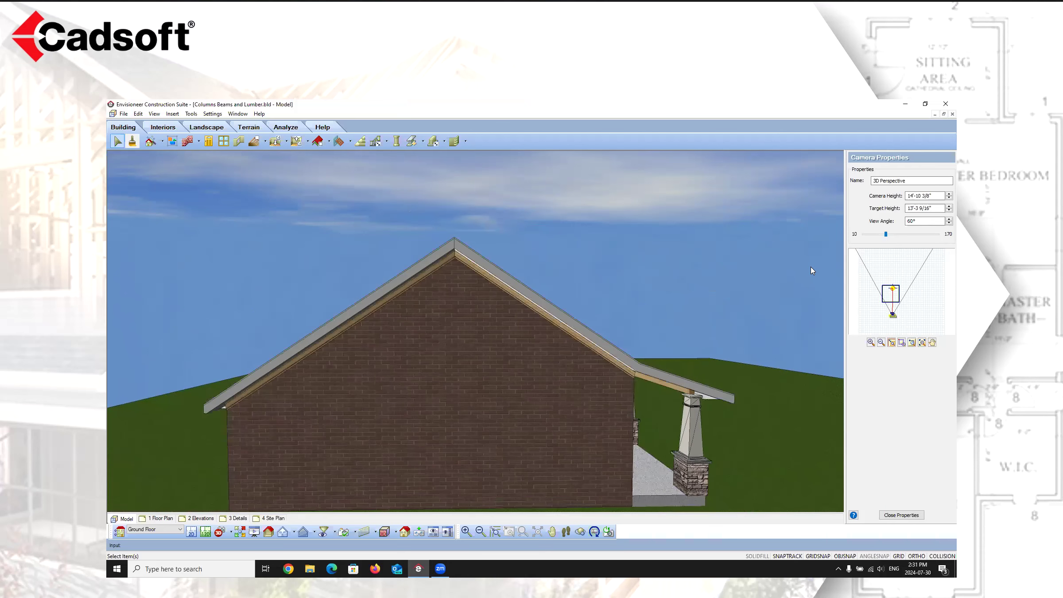
pyautogui.click(903, 516)
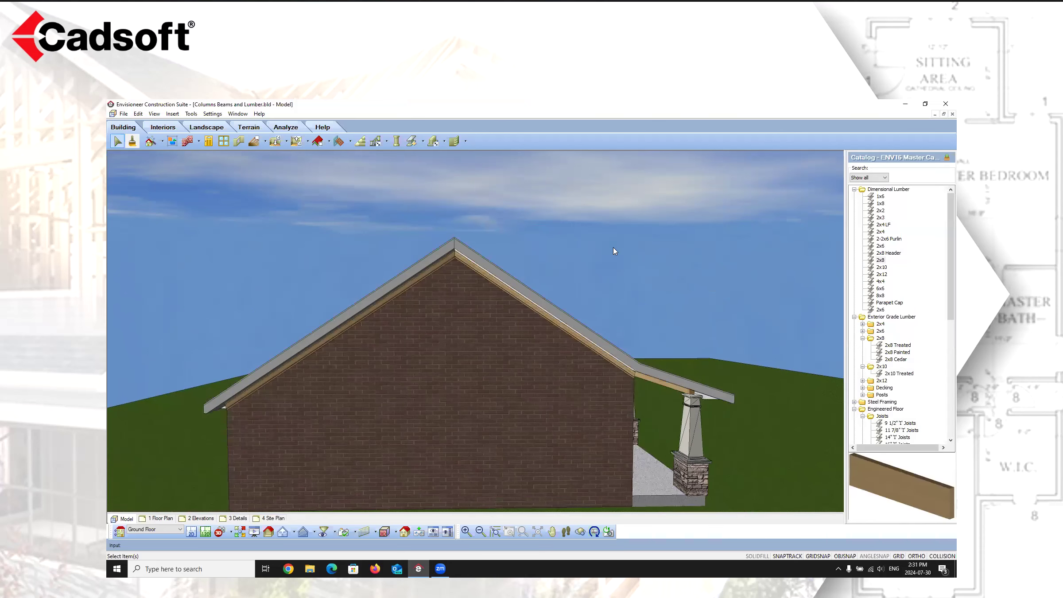
pyautogui.click(398, 141)
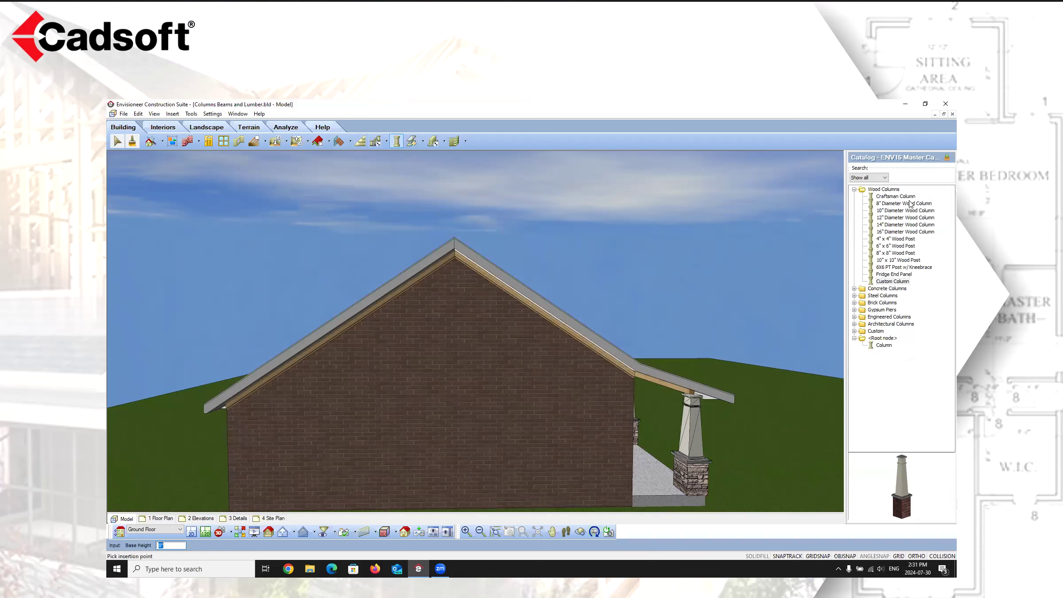
pyautogui.click(899, 205)
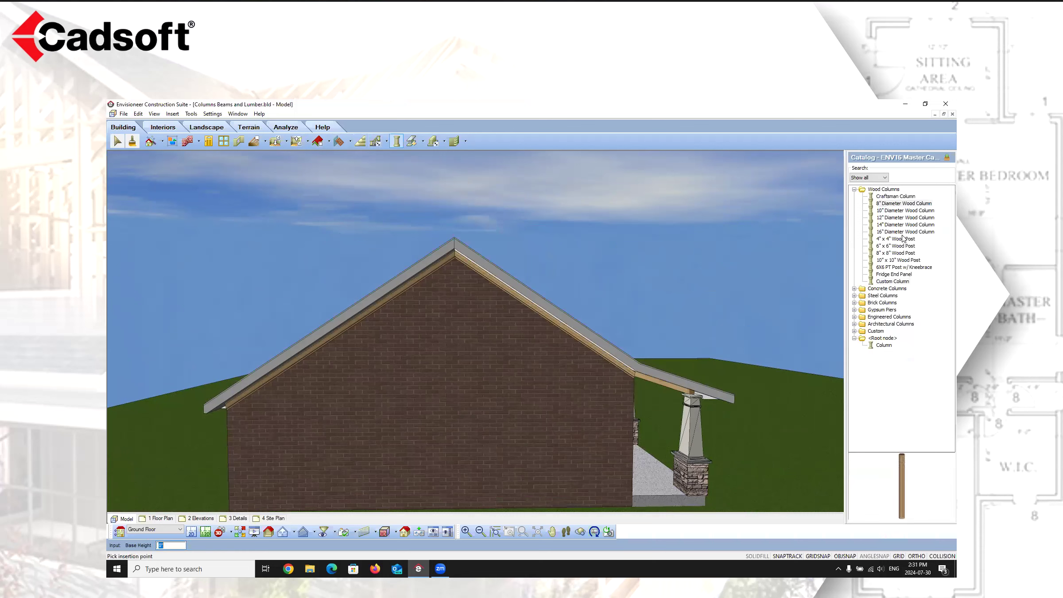
pyautogui.click(769, 471)
pyautogui.rightClick(780, 474)
pyautogui.click(800, 479)
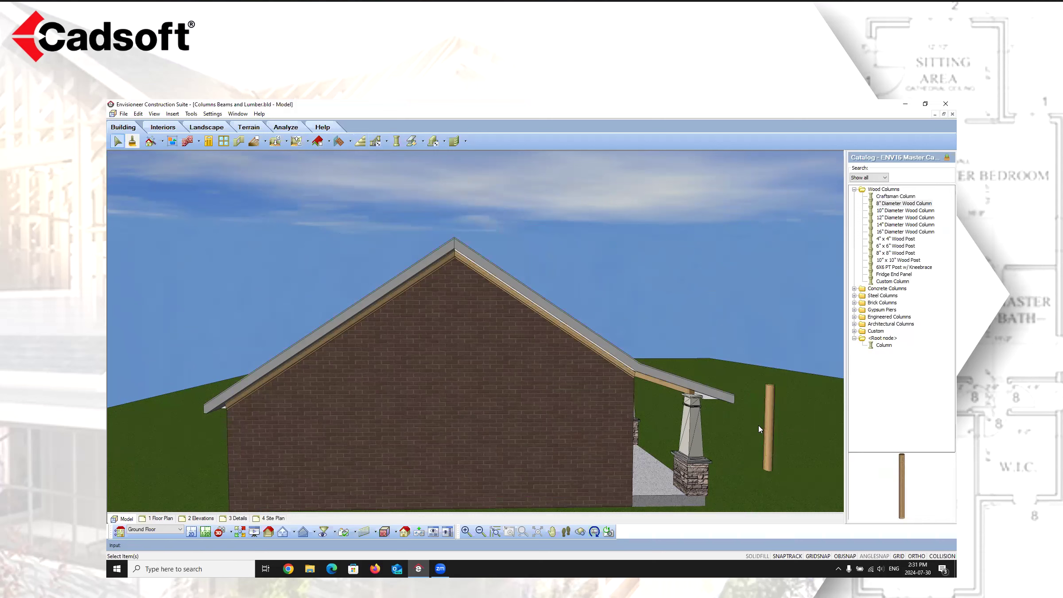
# - Check the round wood column's height property against the ground floor's wall height in the building locations, leaving both unchanged
pyautogui.doubleClick(768, 422)
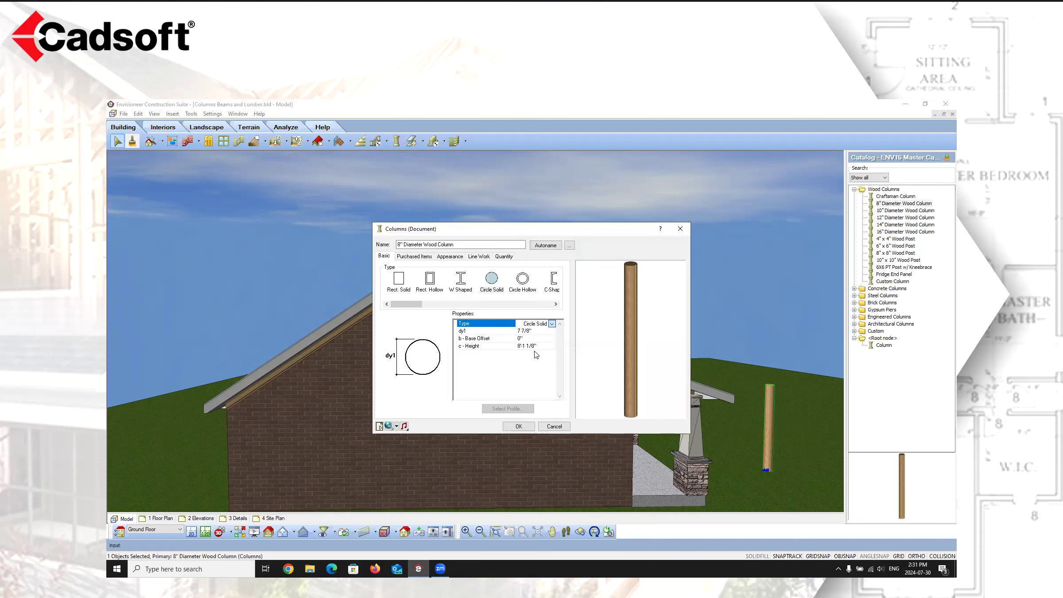
pyautogui.click(555, 427)
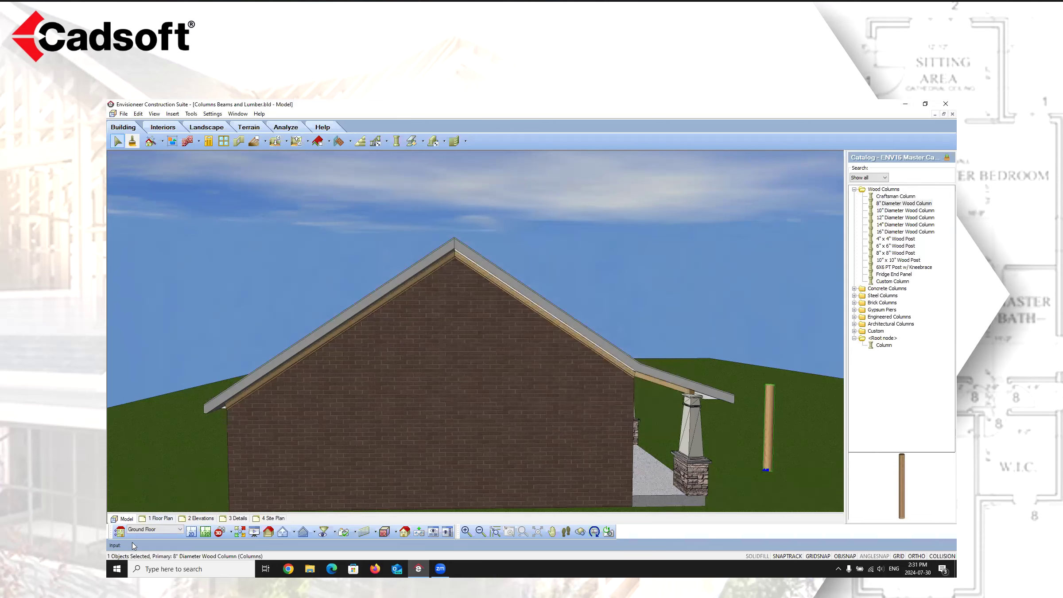
pyautogui.click(119, 531)
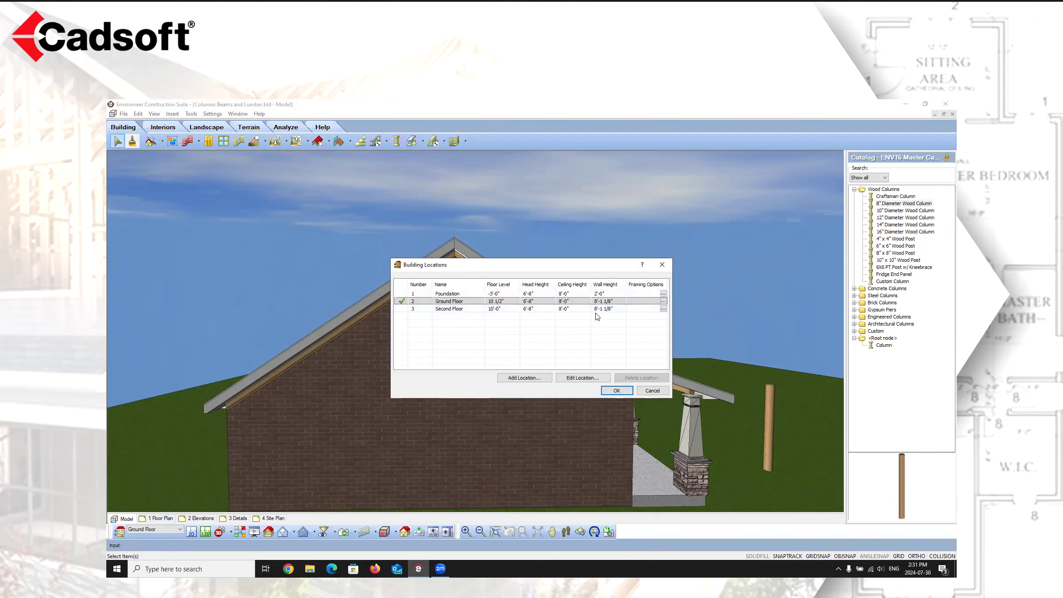
pyautogui.click(664, 265)
pyautogui.doubleClick(769, 404)
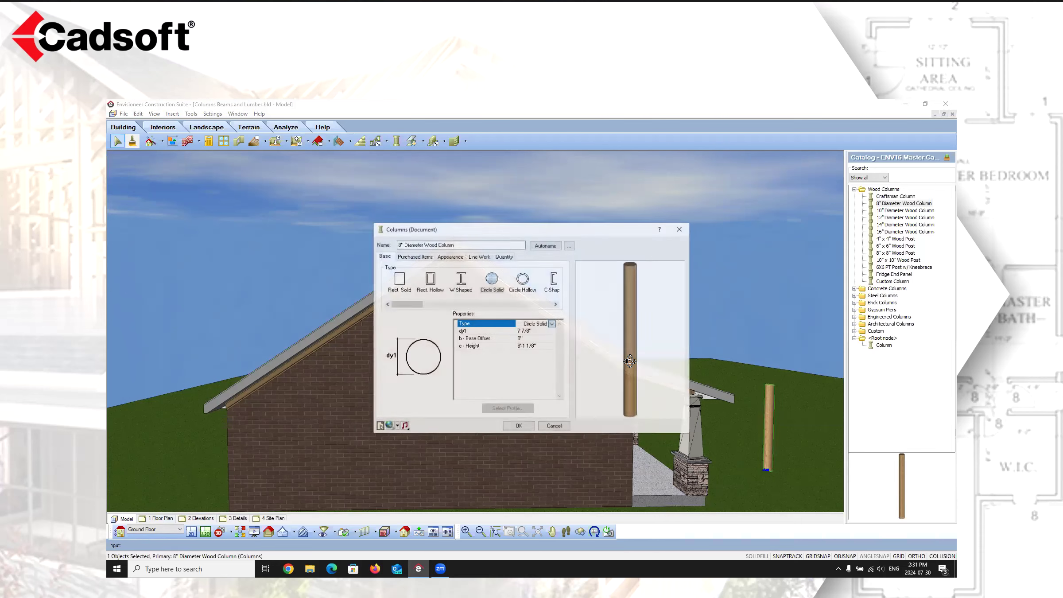
pyautogui.click(555, 428)
# - Compare the size properties of the stone-based porch column with those of the round wood column, without changing either
pyautogui.click(690, 423)
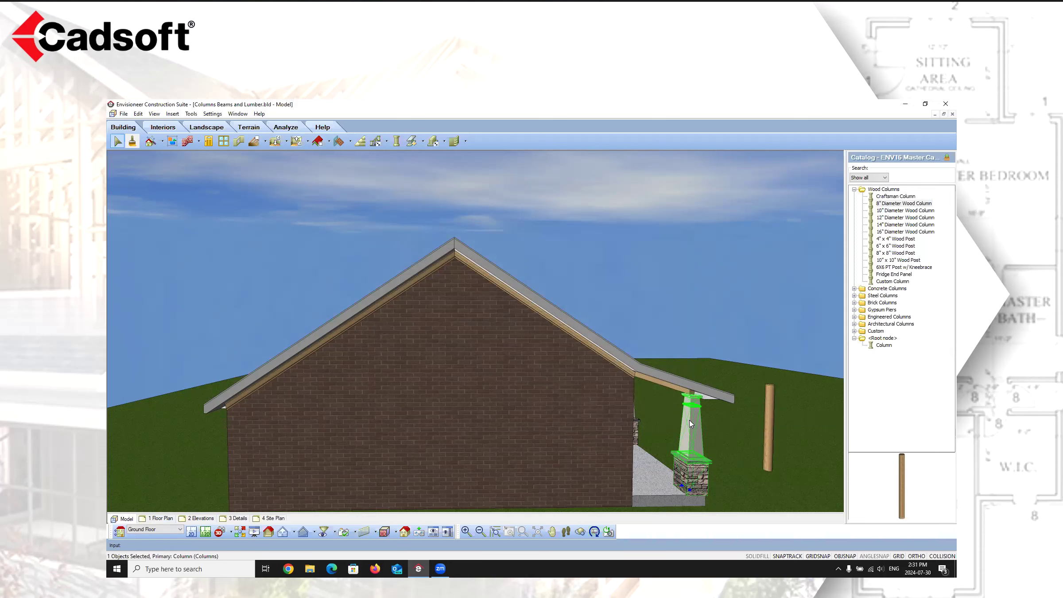
pyautogui.rightClick(690, 423)
pyautogui.click(720, 280)
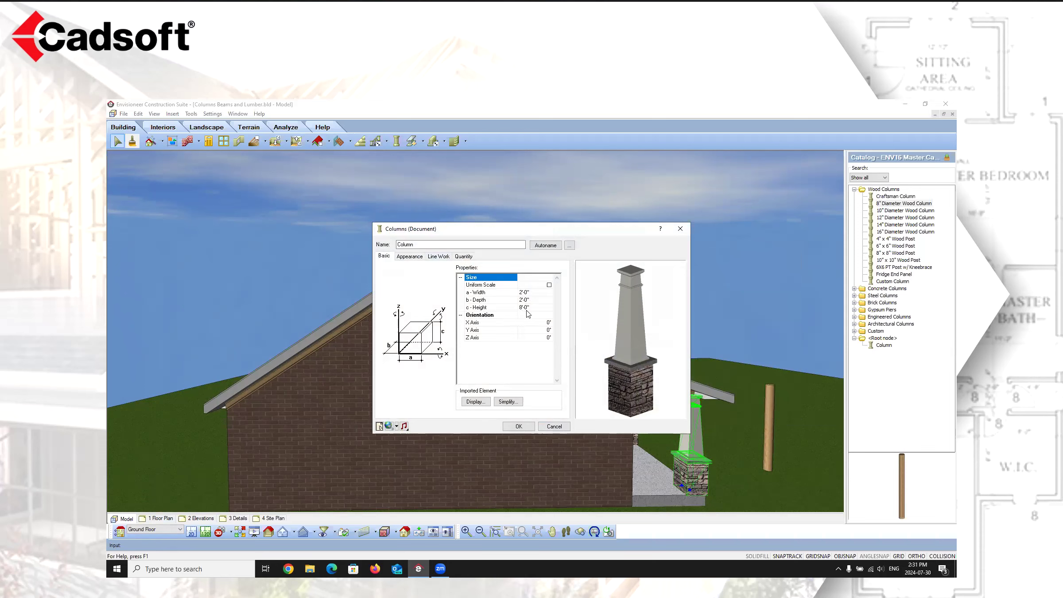
pyautogui.click(549, 426)
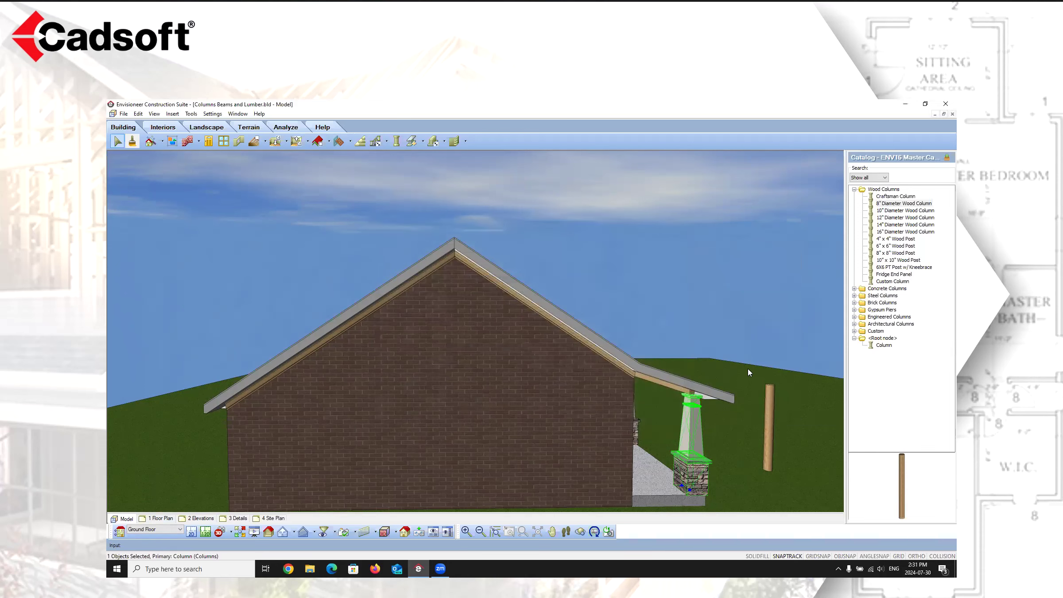
pyautogui.click(770, 404)
pyautogui.doubleClick(769, 404)
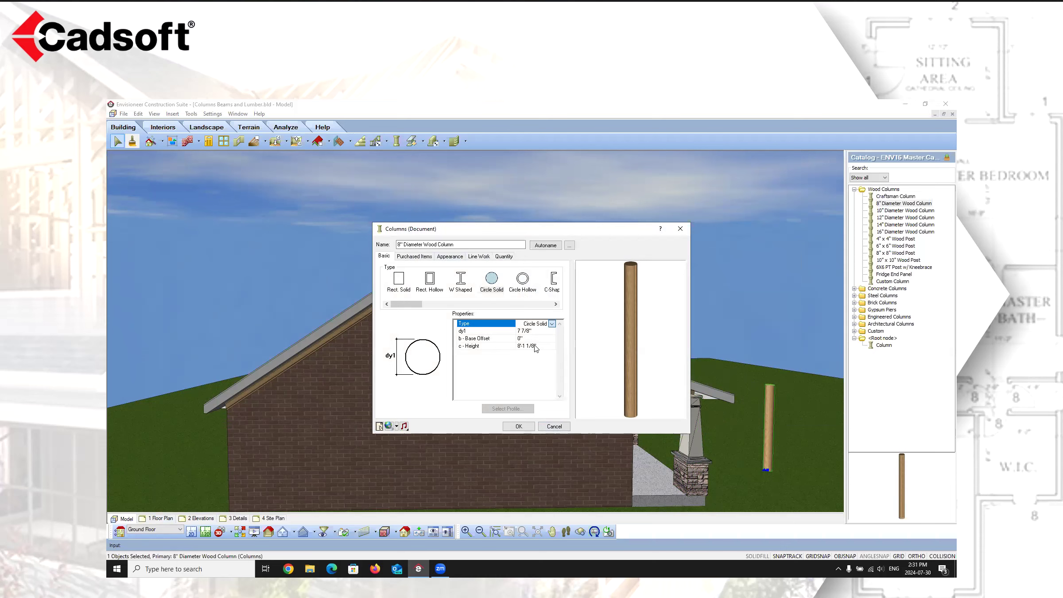
pyautogui.click(554, 427)
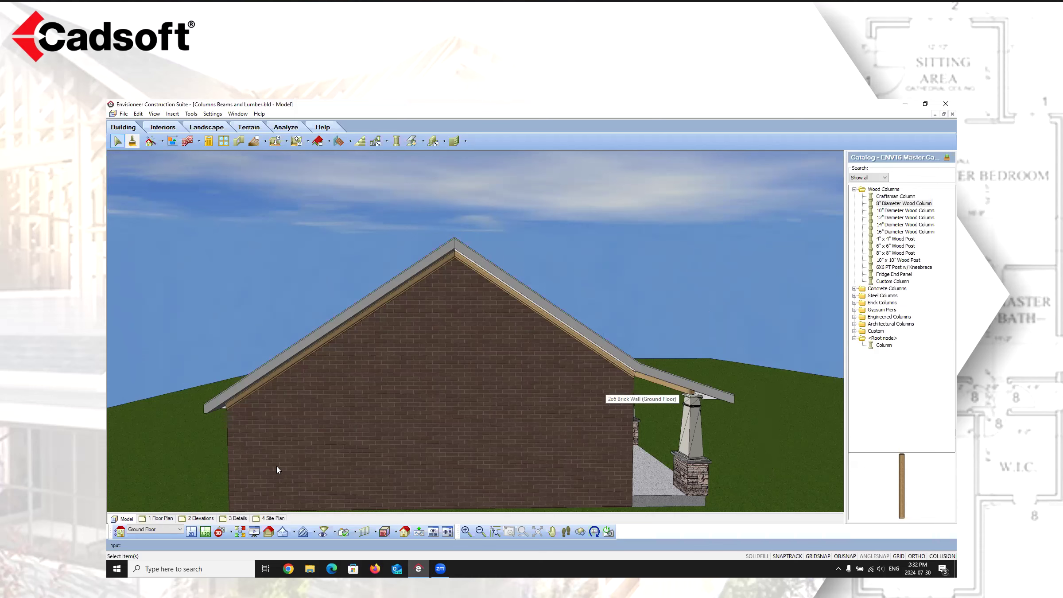
# - Switch the model to the 2D plan view, framing the house and its row of porch columns
pyautogui.click(193, 530)
pyautogui.scroll(-5, 237, 380)
pyautogui.scroll(2, 339, 295)
pyautogui.scroll(3, 338, 293)
pyautogui.moveTo(338, 295); pyautogui.dragTo(419, 303, button='middle')
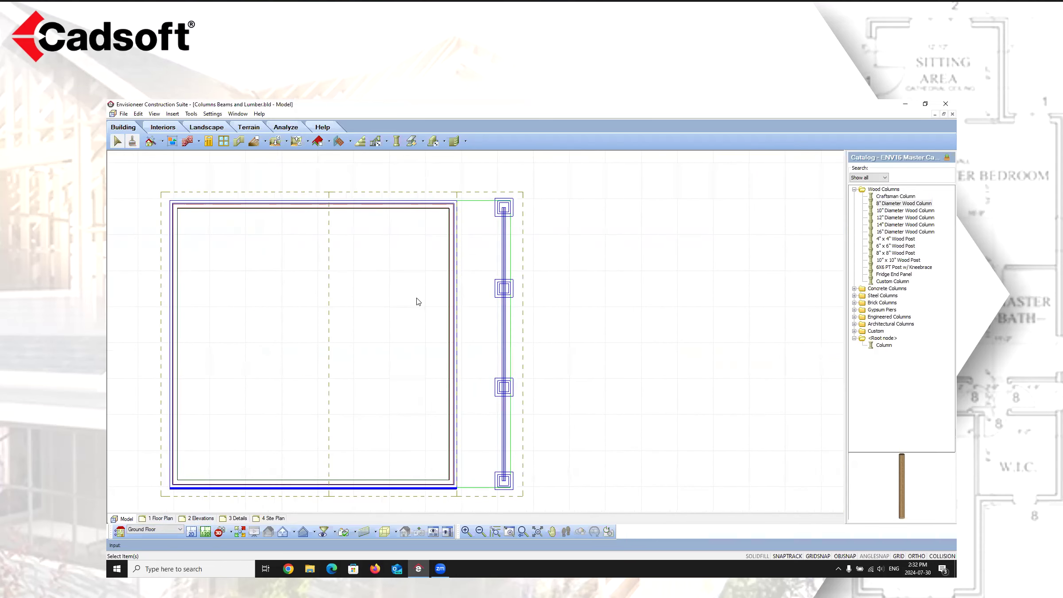